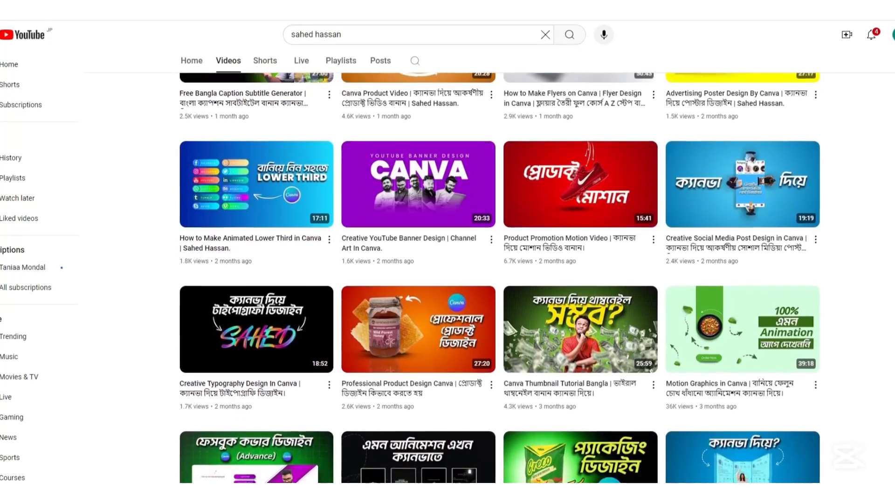
- Look through the channel's uploaded Canva tutorial videos
scroll(498, 277, down, 1)
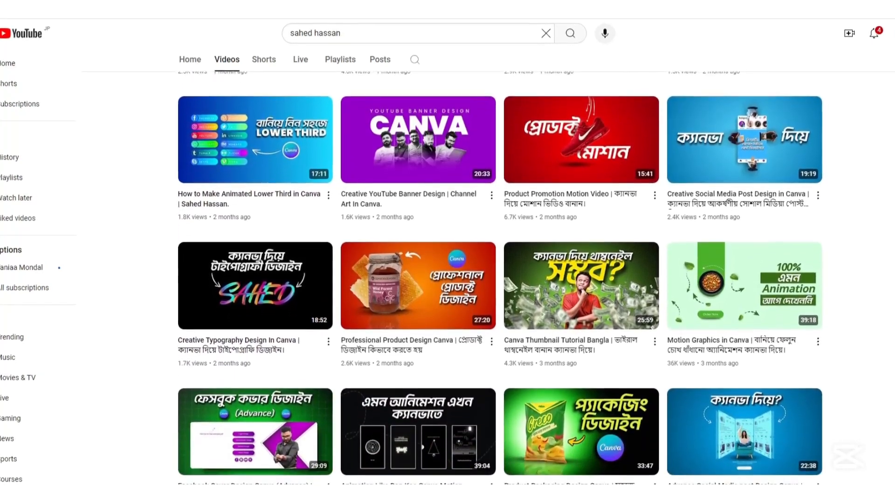
scroll(499, 278, down, 1)
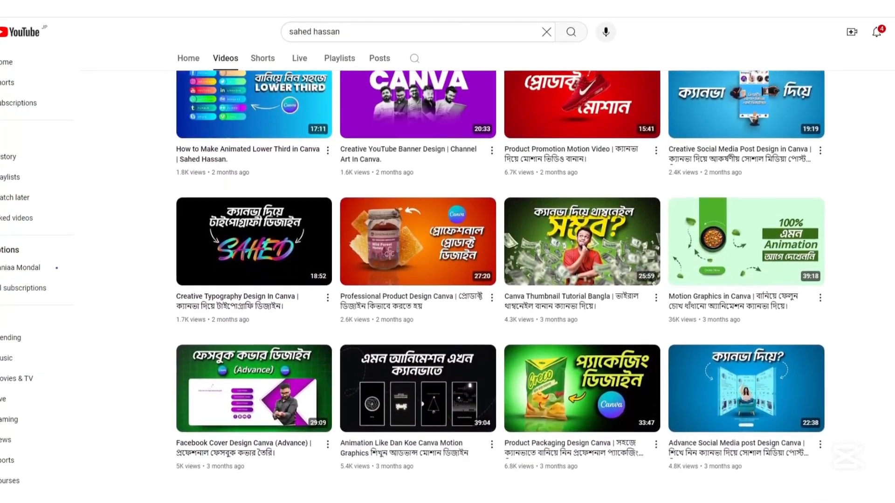
scroll(499, 278, down, 1)
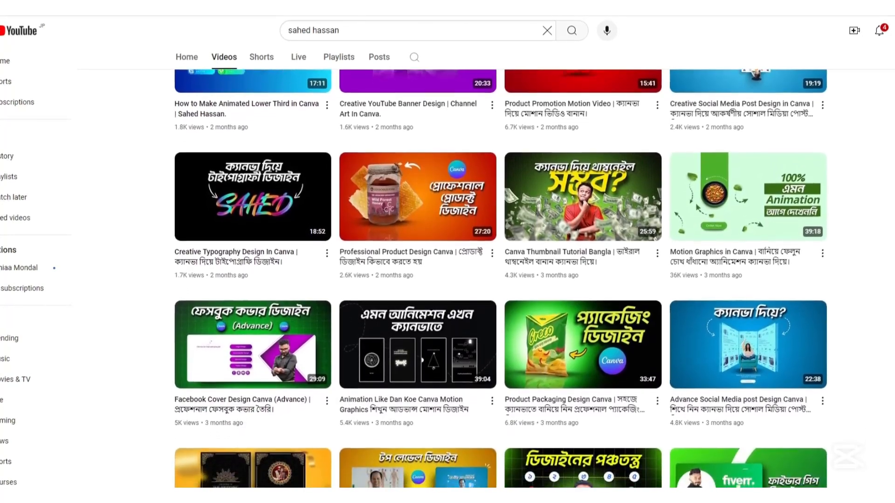
scroll(499, 278, down, 1)
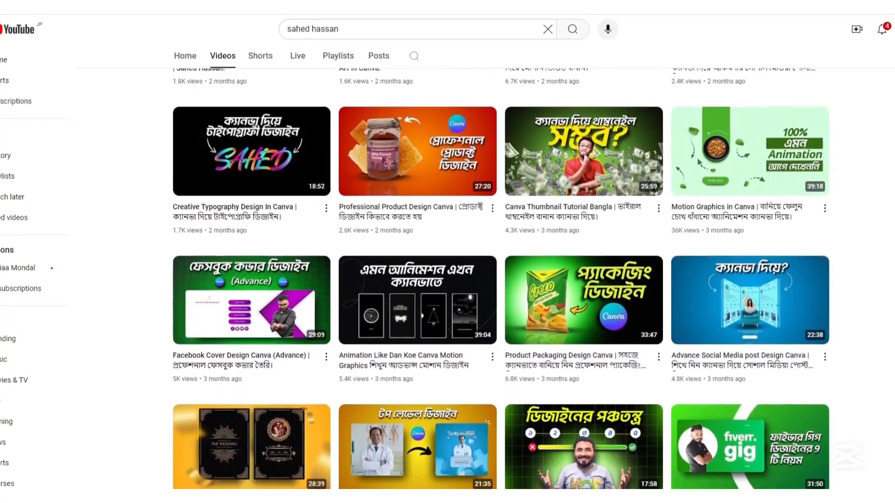
scroll(499, 278, down, 1)
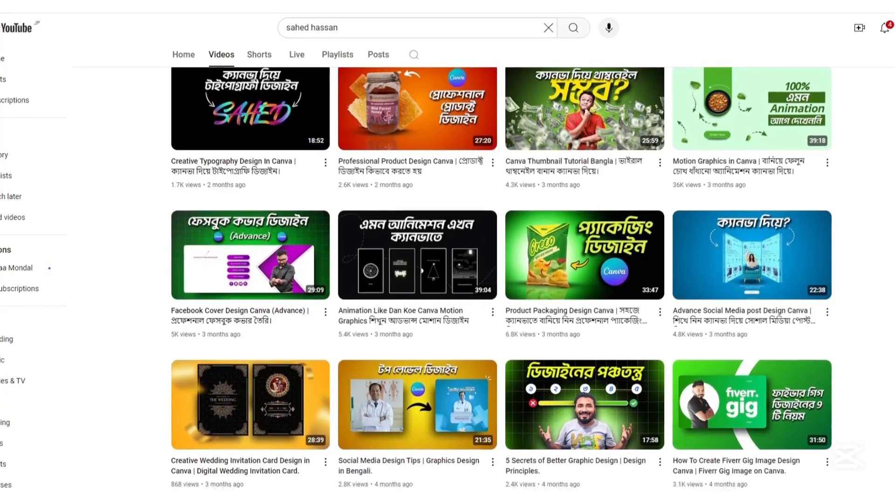
scroll(499, 278, down, 1)
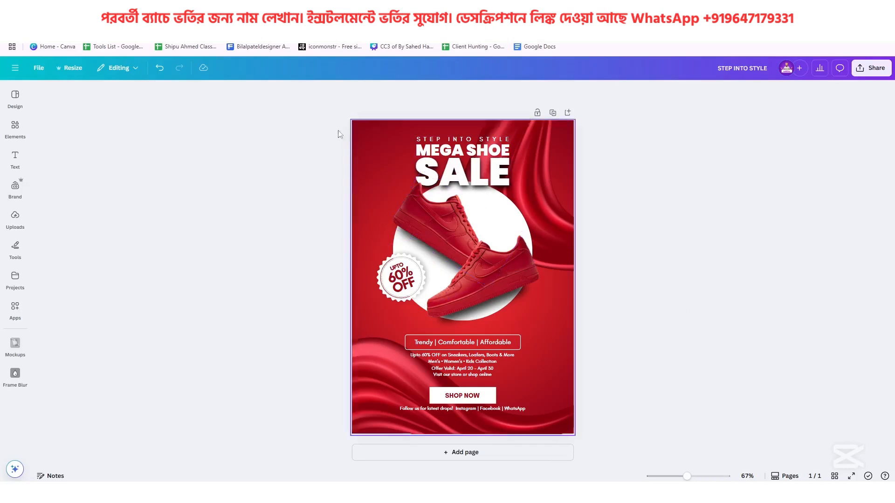
click(99, 29)
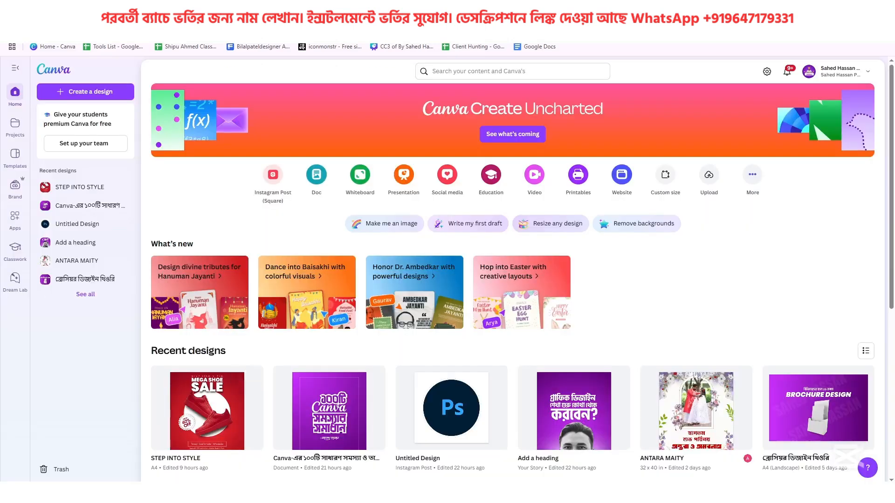
click(108, 93)
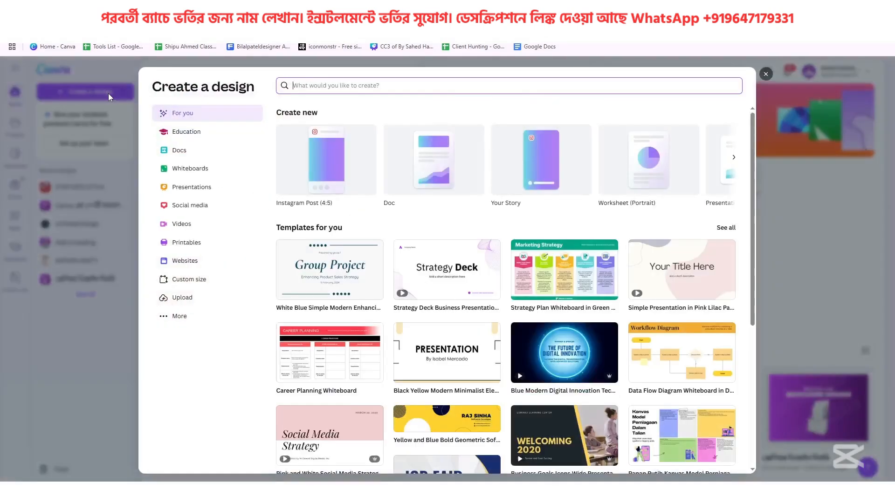
text(a4)
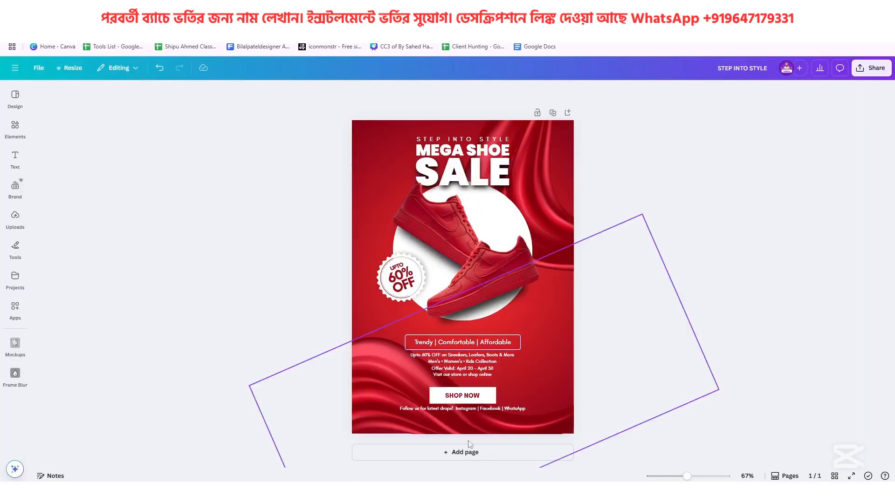
- Add a second page below the shoe sale poster and delete its red gradient background
click(462, 454)
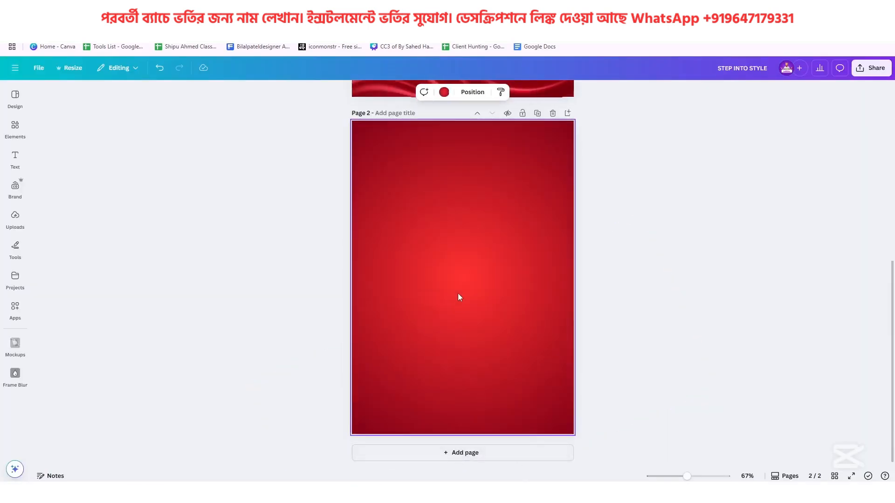
key(Delete)
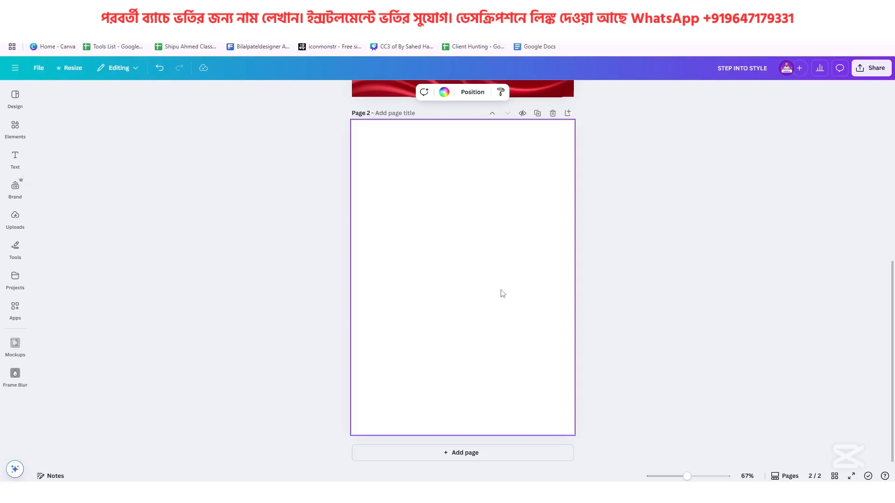
click(15, 217)
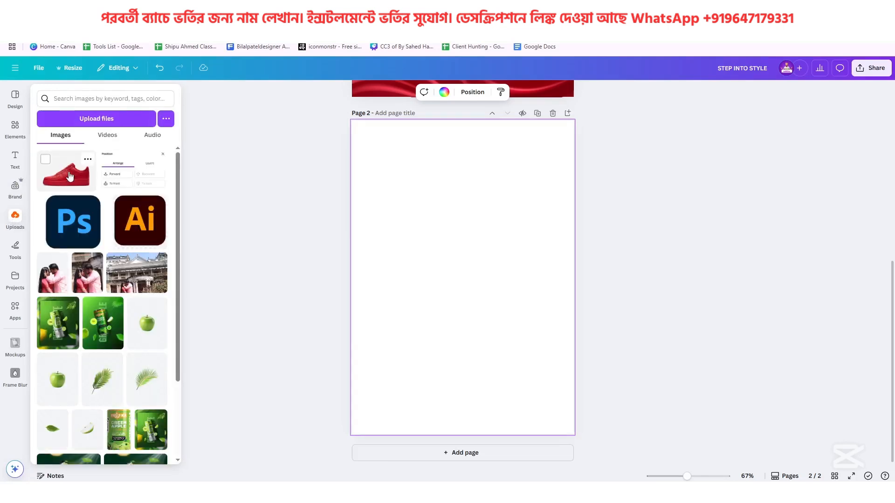
click(106, 119)
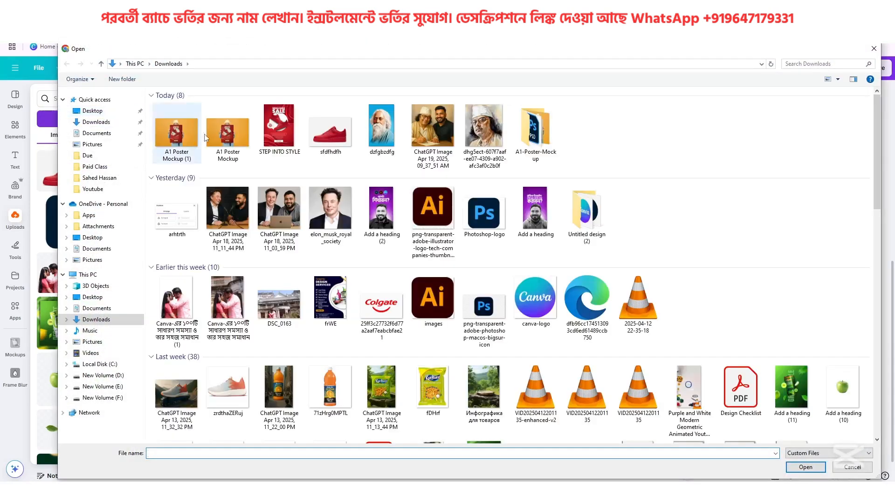
click(332, 133)
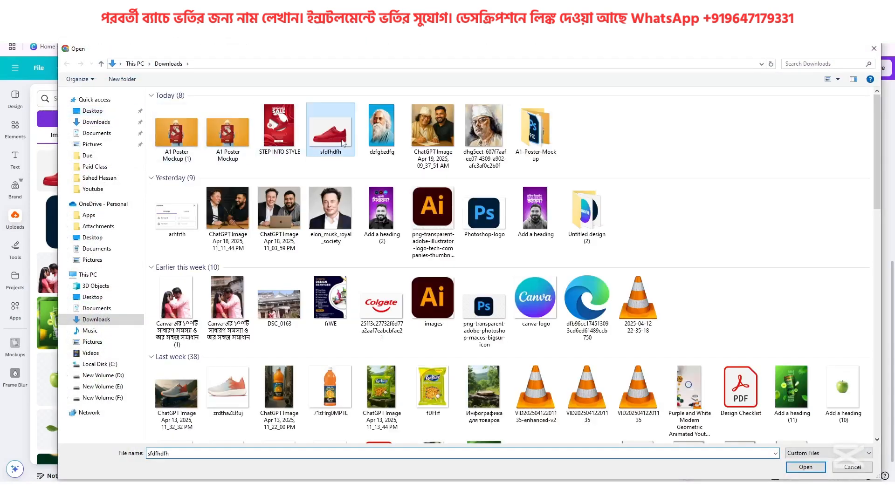
click(851, 467)
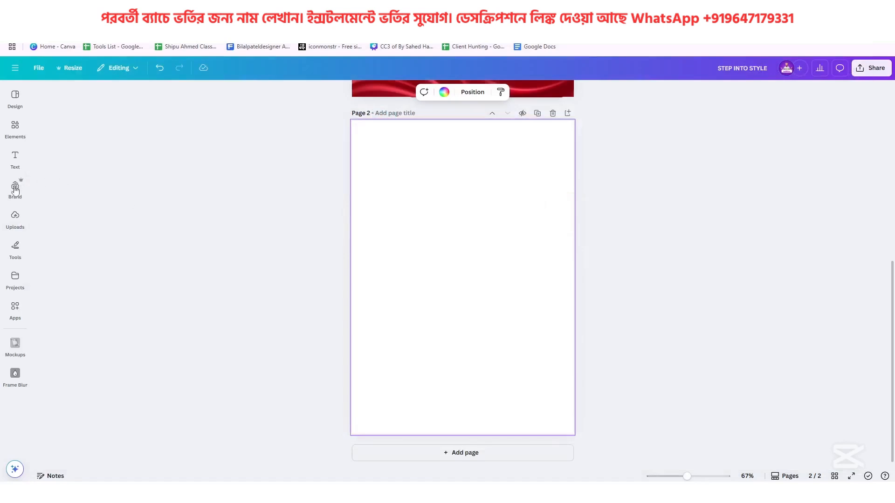
- Place the uploaded red shoe image on page 2 and remove its background
click(14, 217)
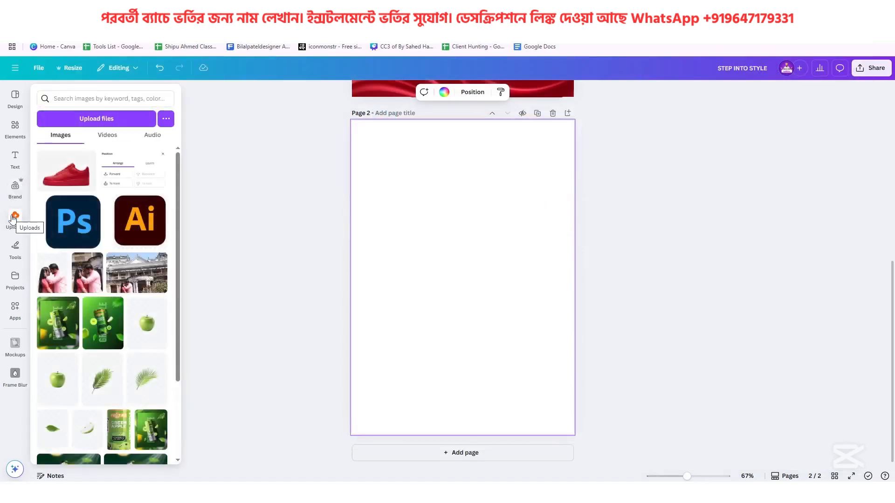
click(73, 185)
scroll(487, 291, up, 1)
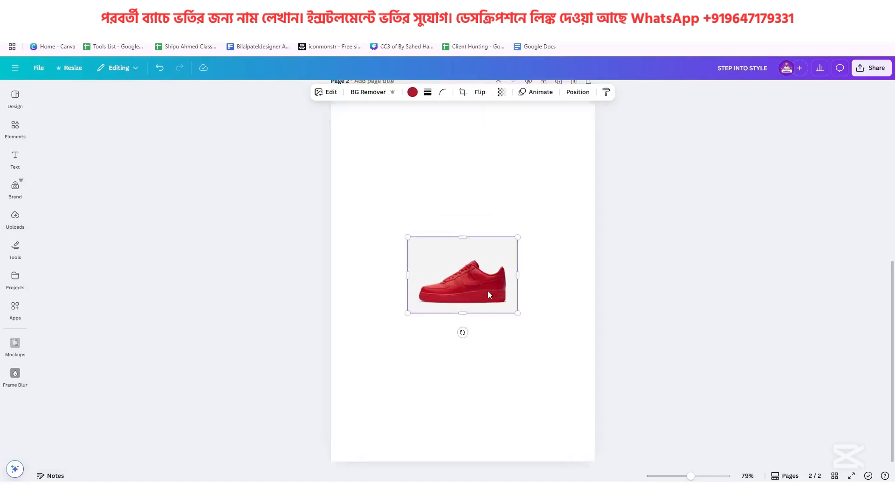
scroll(488, 290, up, 4)
click(313, 247)
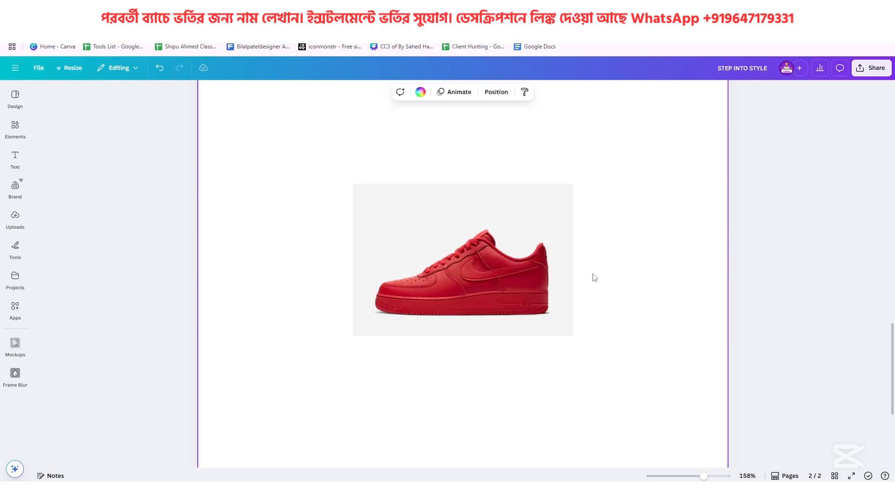
click(492, 231)
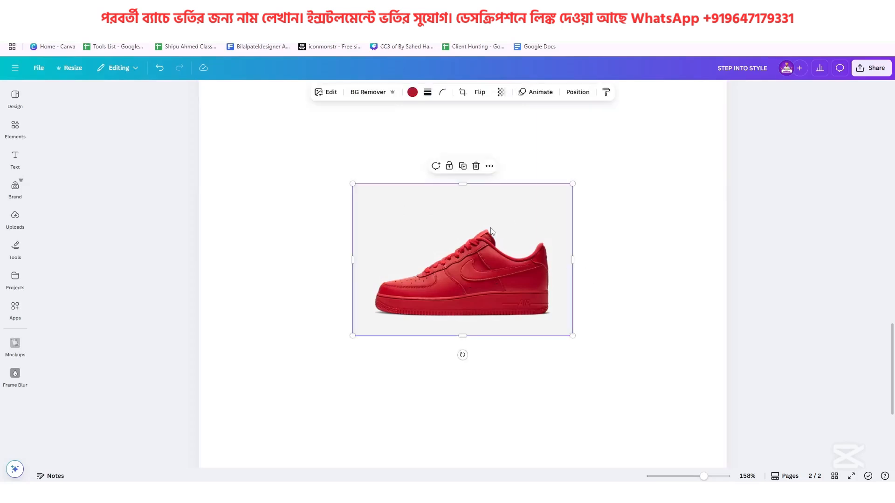
click(367, 92)
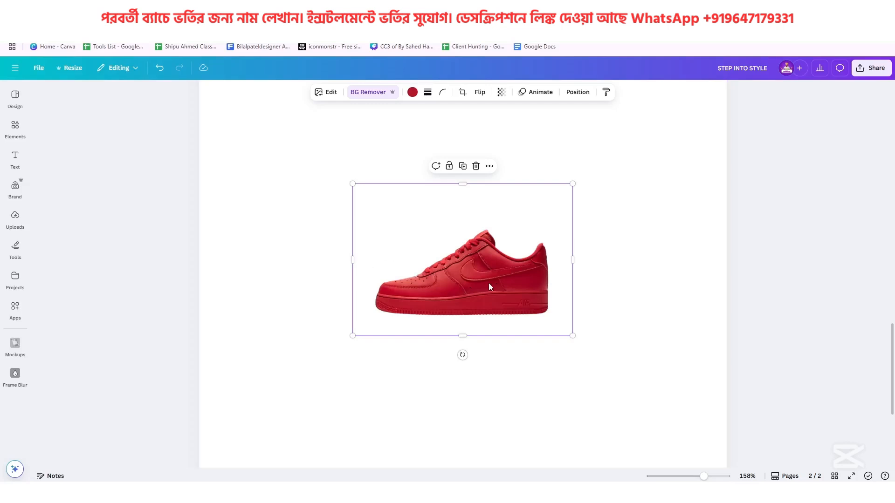
- Crop the shoe image on all four sides so its frame fits closely around the shoe
scroll(469, 292, down, 8)
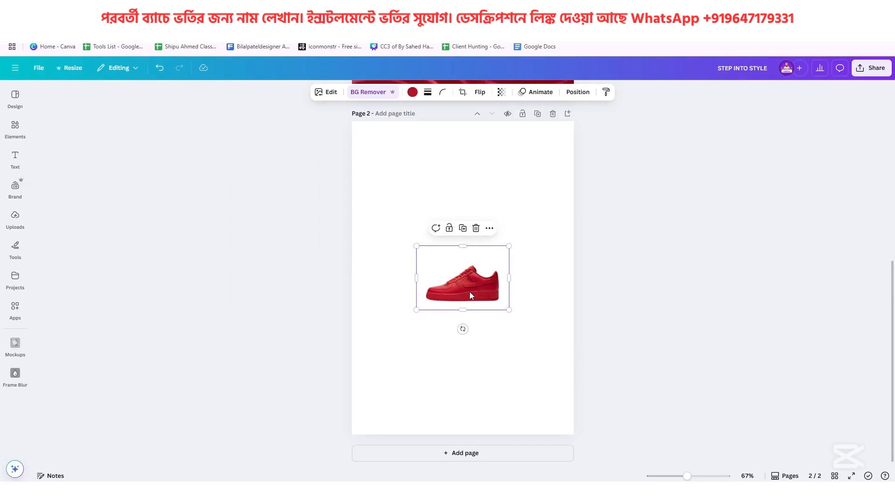
scroll(470, 289, up, 8)
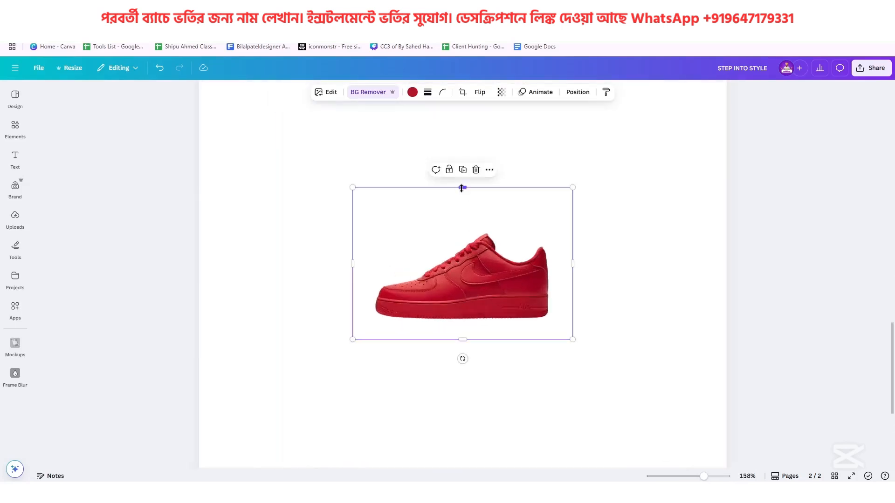
drag(462, 188, 463, 232)
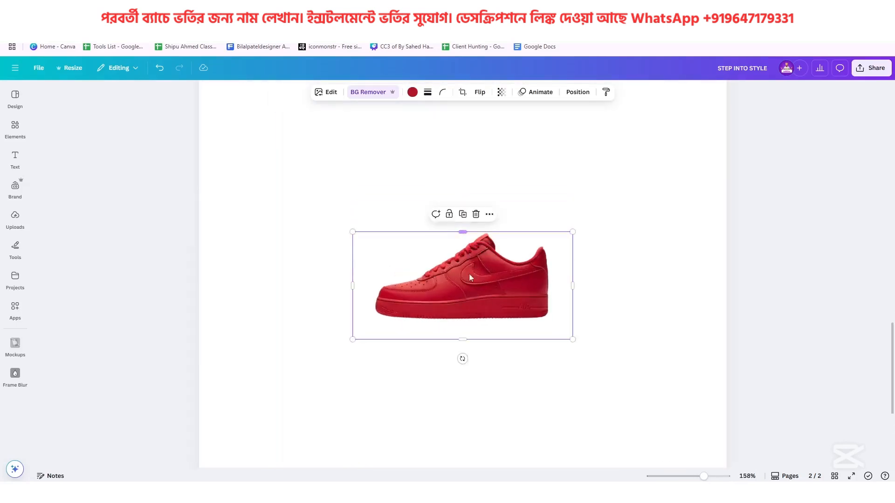
drag(463, 340, 466, 321)
drag(573, 278, 553, 278)
drag(353, 278, 373, 266)
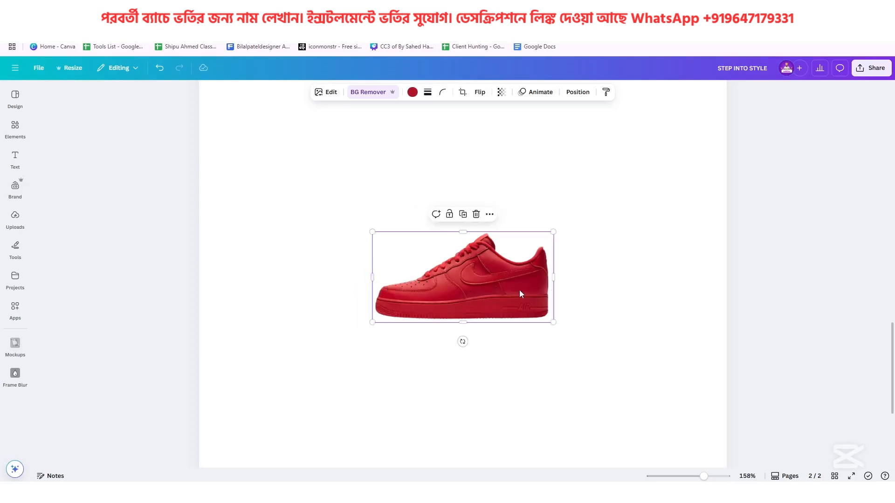
- Duplicate the cropped shoe and place the copy above the original, tilted steeply with its heel raised
click(463, 212)
drag(482, 314, 457, 257)
ctrl+scroll(458, 257, down, 5)
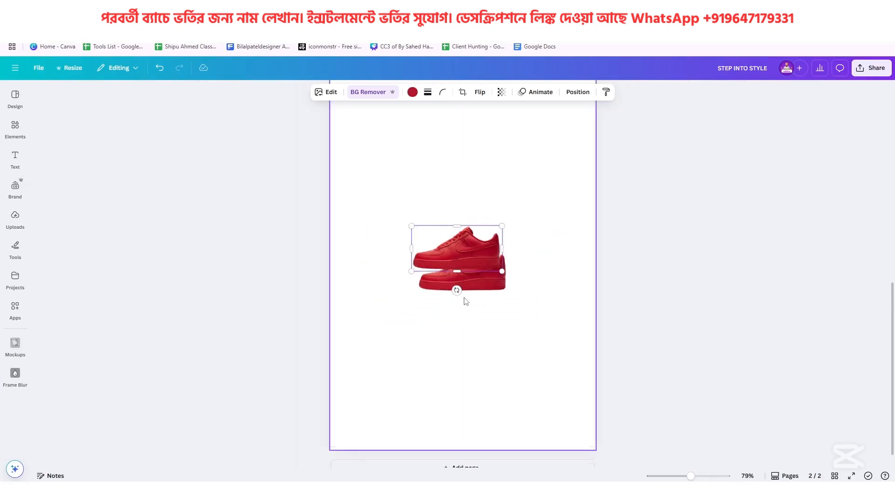
scroll(454, 210, up, 10)
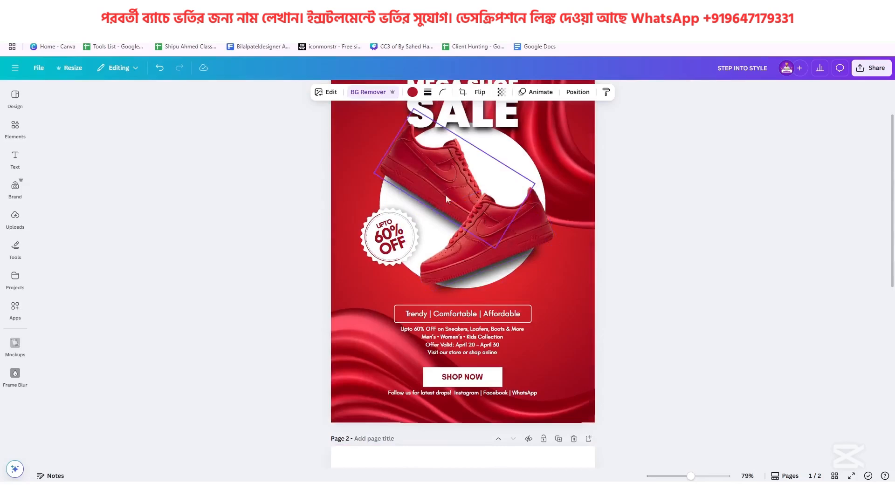
scroll(474, 329, down, 8)
ctrl+scroll(496, 172, up, 4)
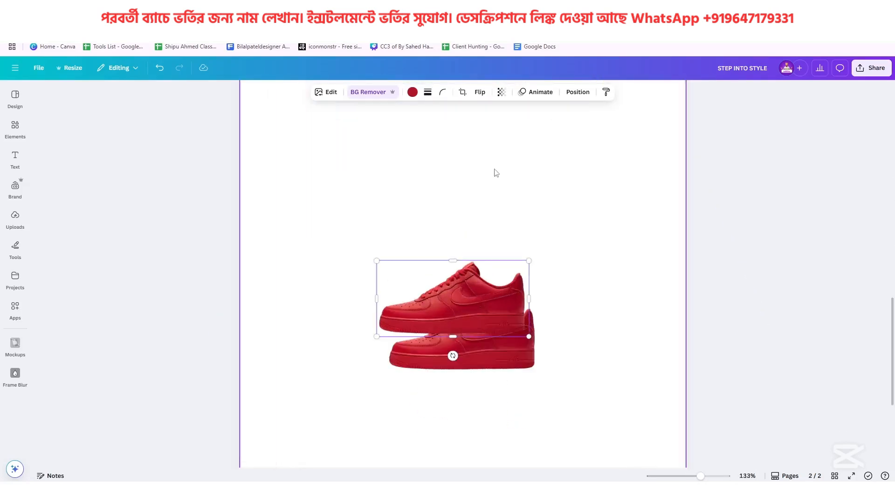
drag(453, 356, 510, 365)
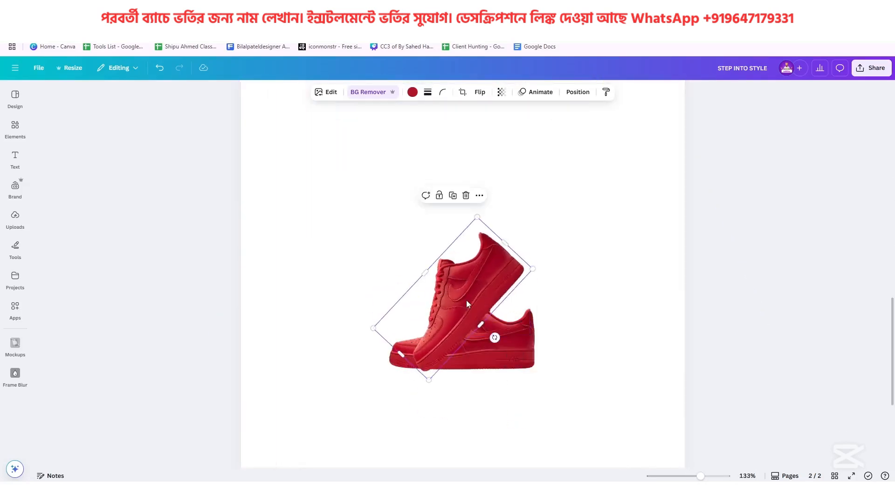
drag(466, 300, 482, 276)
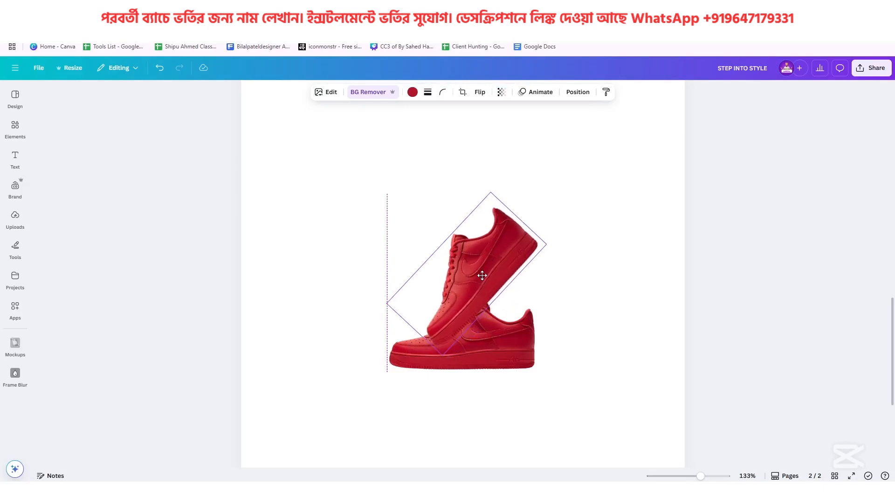
drag(483, 276, 475, 274)
- Flip the shoe copy horizontally and rotate it to about 24° above the original, with its toe pointing down
click(481, 93)
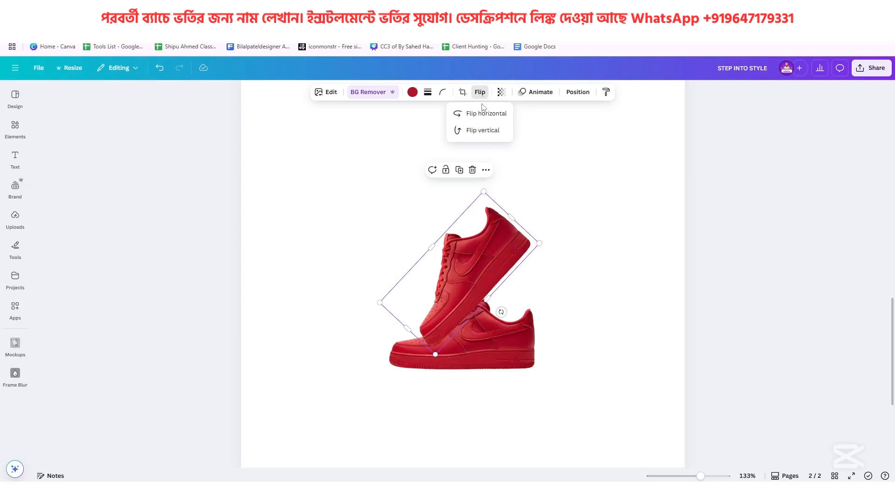
click(480, 114)
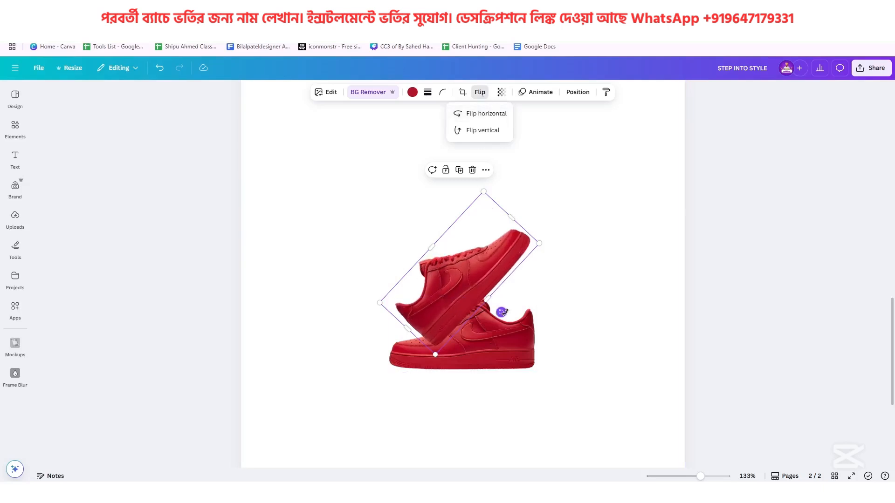
drag(463, 294, 410, 320)
drag(417, 275, 442, 271)
- Move the tilted shoe copy slightly lower and send it backward behind the original shoe
scroll(442, 270, up, 10)
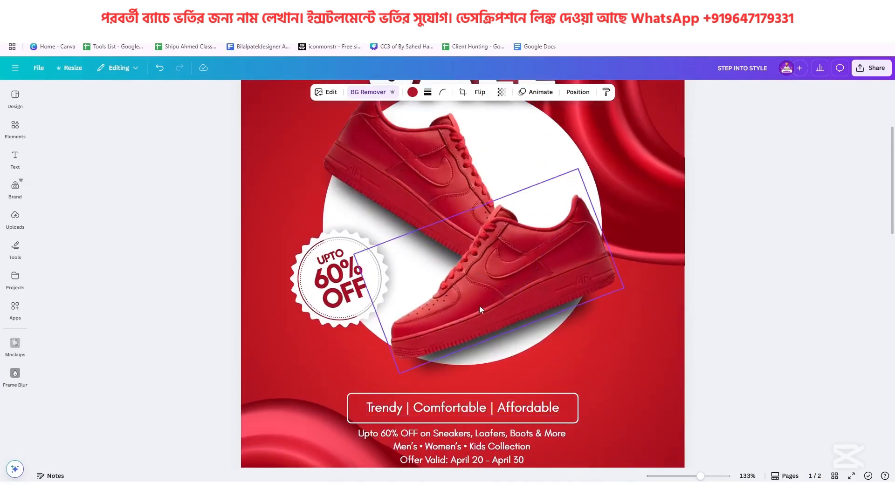
scroll(479, 310, down, 10)
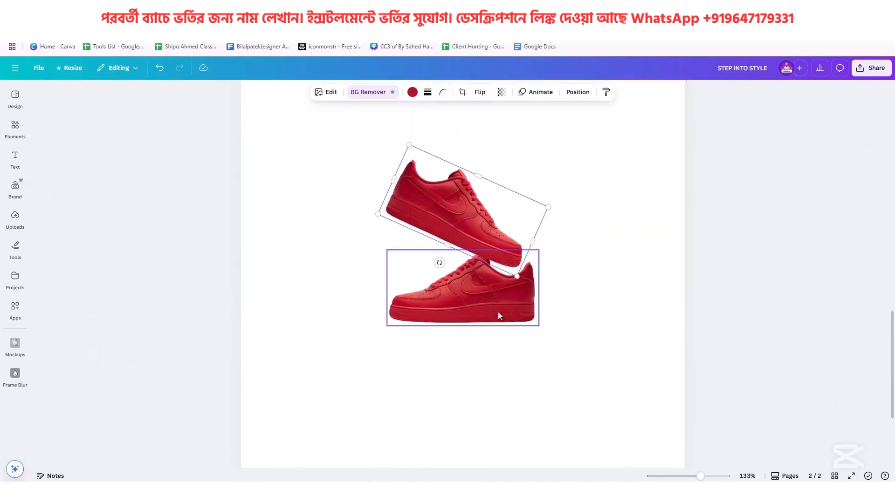
drag(482, 217, 482, 226)
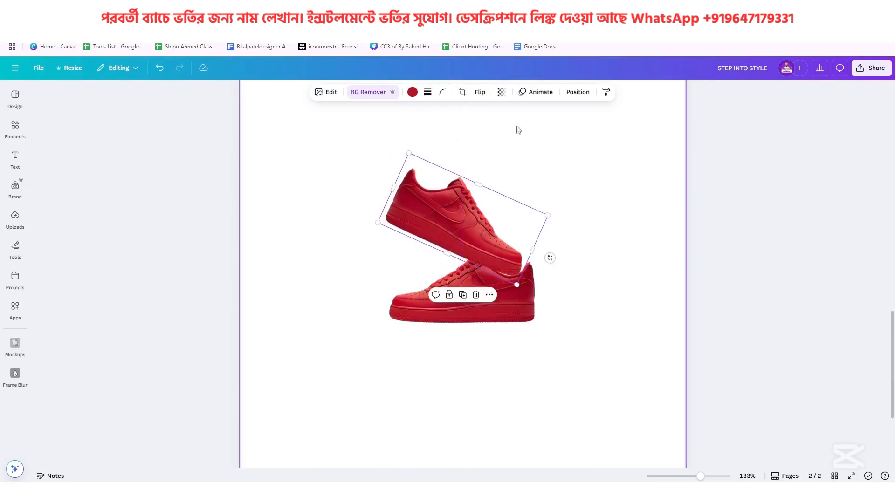
click(578, 92)
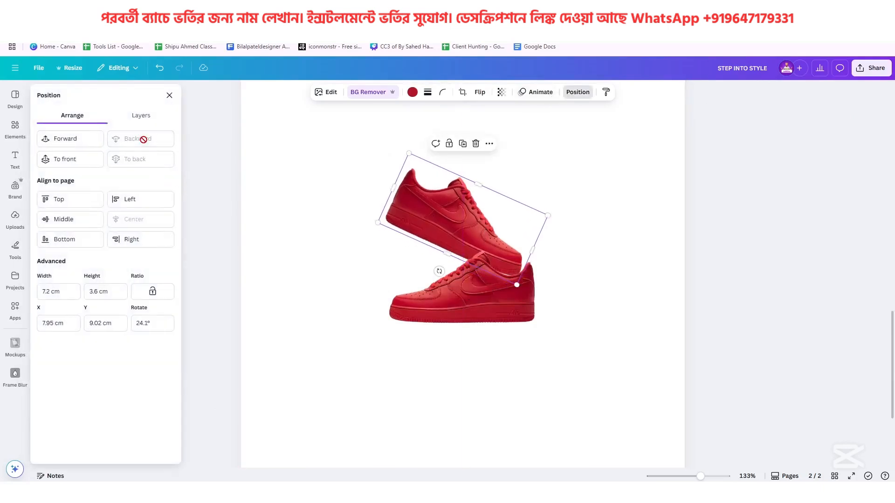
- Give the second page's background a radial gradient fill
click(584, 302)
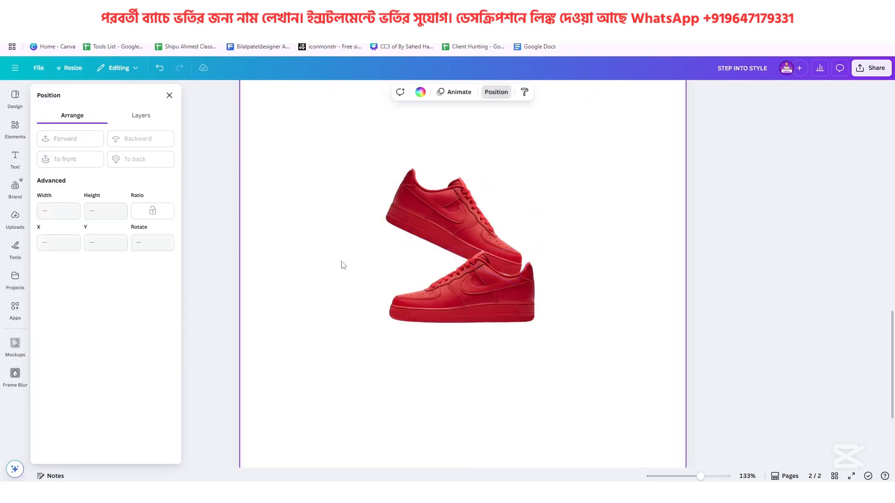
click(421, 92)
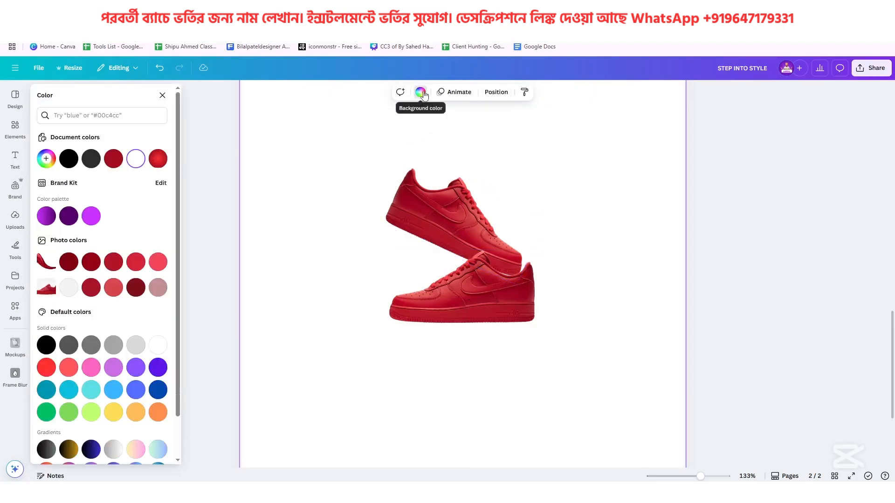
click(46, 158)
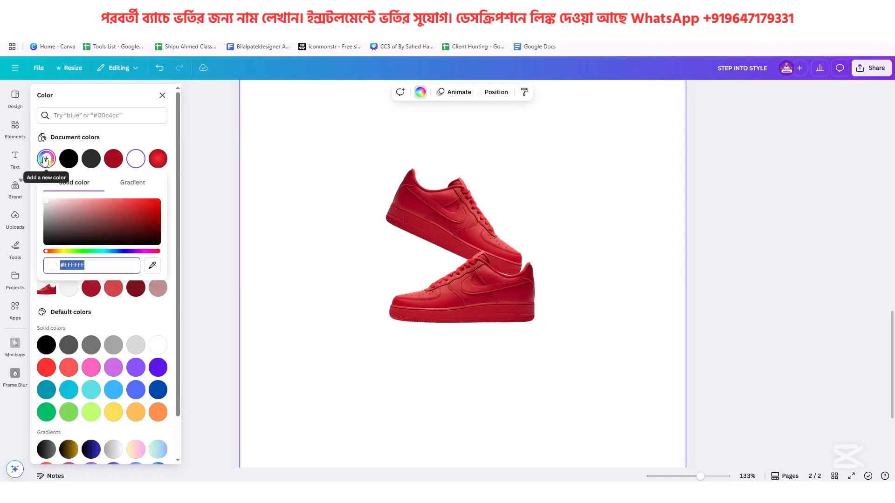
click(149, 188)
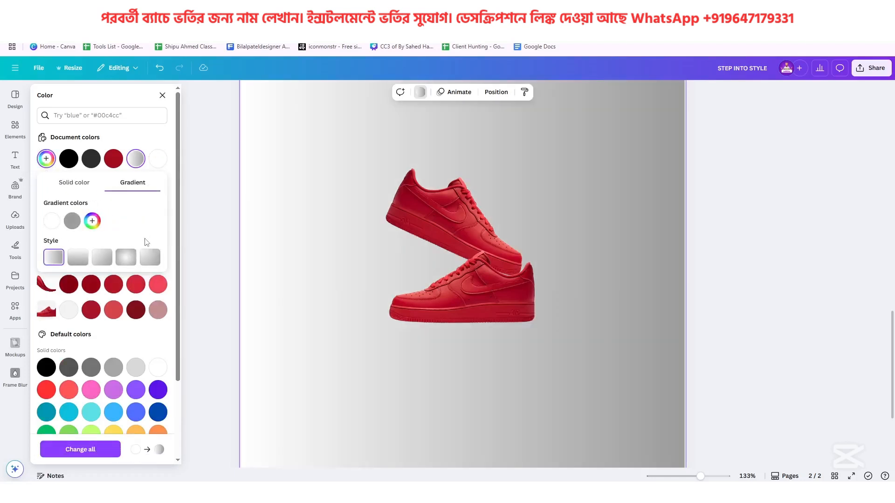
click(126, 262)
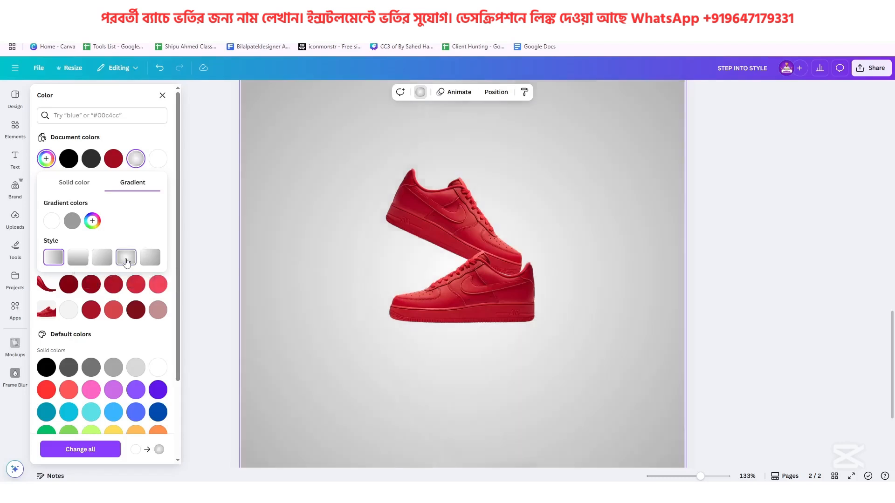
- Set the background gradient's outer colour to dark red #8D0000 and its centre colour to bright red #FF0000
click(72, 221)
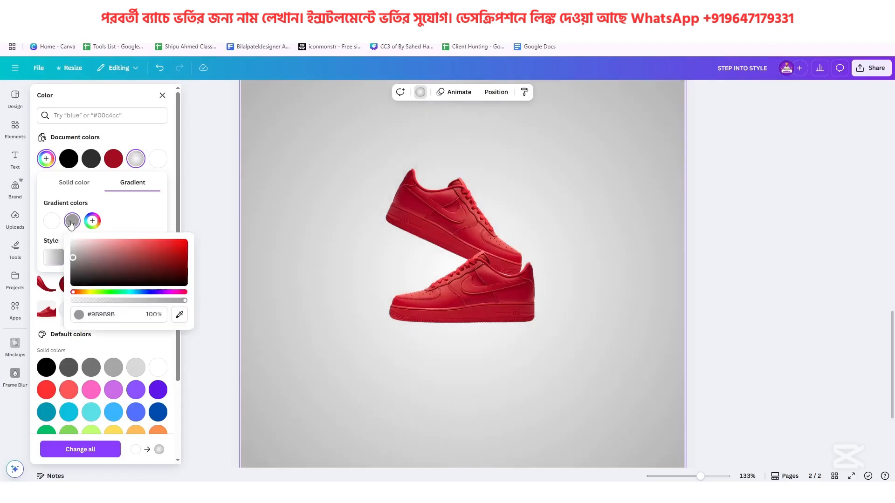
drag(183, 264, 197, 261)
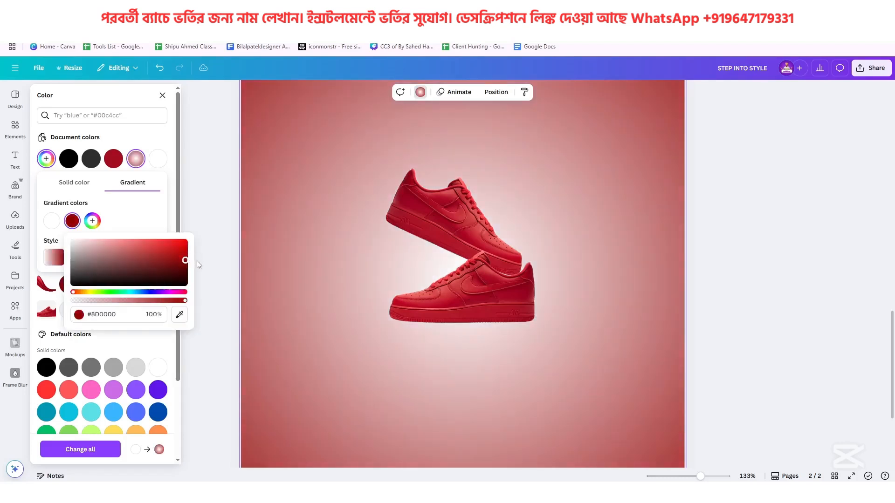
click(52, 221)
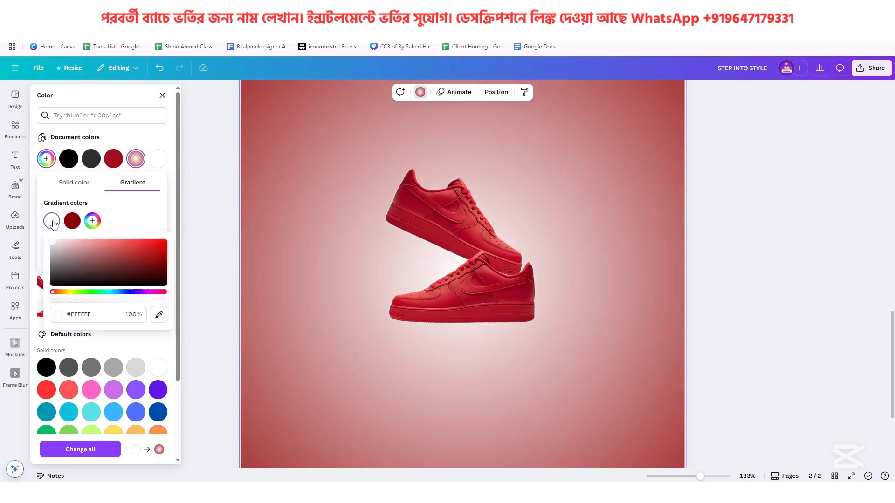
drag(146, 258, 172, 238)
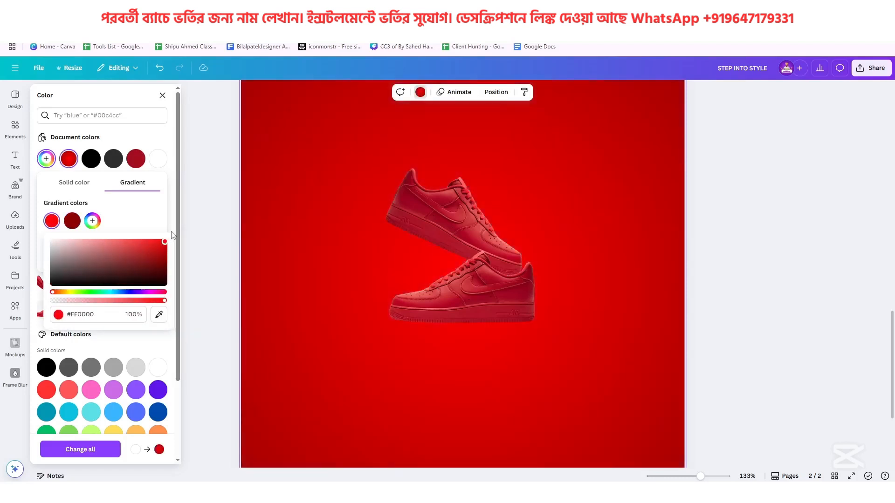
click(396, 350)
- Enlarge both shoes together to about 9.23 cm wide each and centre the pair horizontally on the page
scroll(463, 383, up, 5)
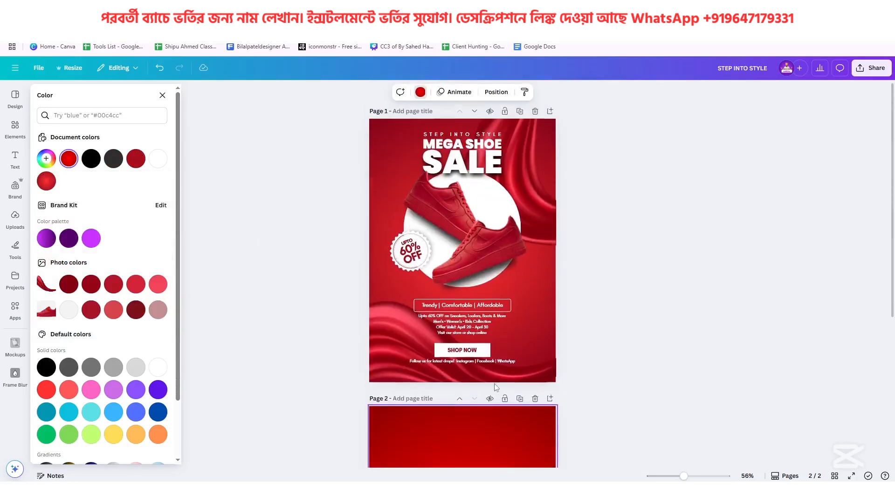
scroll(463, 384, down, 4)
scroll(468, 385, up, 4)
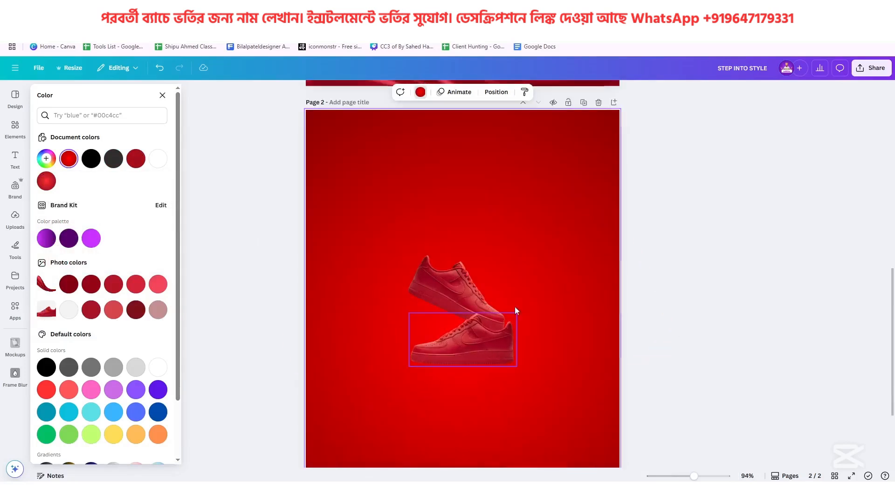
drag(519, 312, 458, 411)
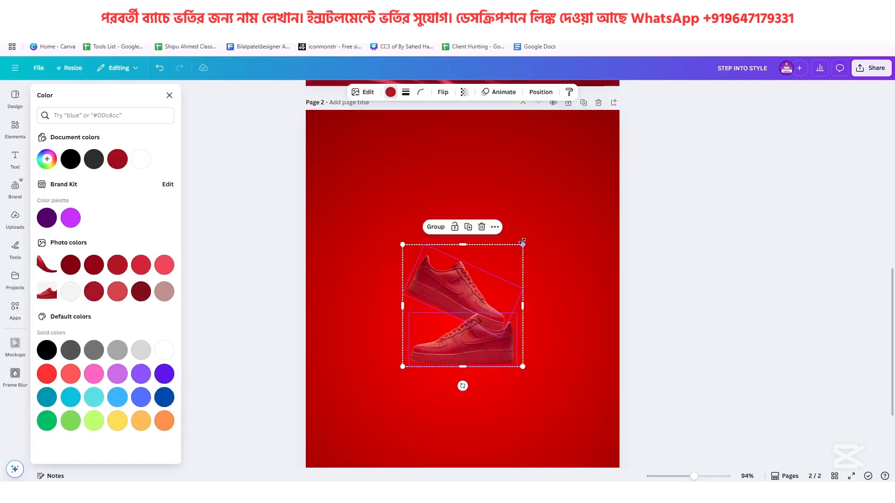
drag(522, 245, 560, 211)
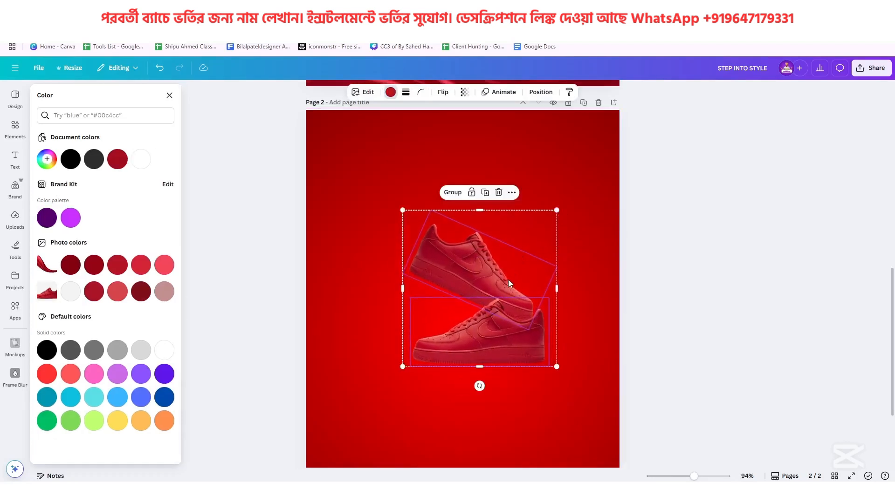
drag(507, 281, 489, 288)
- Add a circle to the second page over the shoes and fill it white
scroll(480, 293, down, 5)
scroll(483, 233, up, 4)
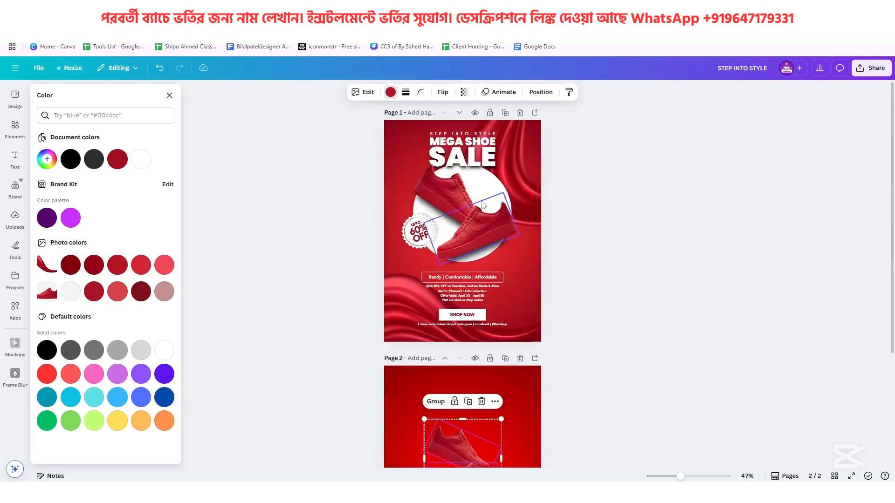
scroll(464, 318, down, 3)
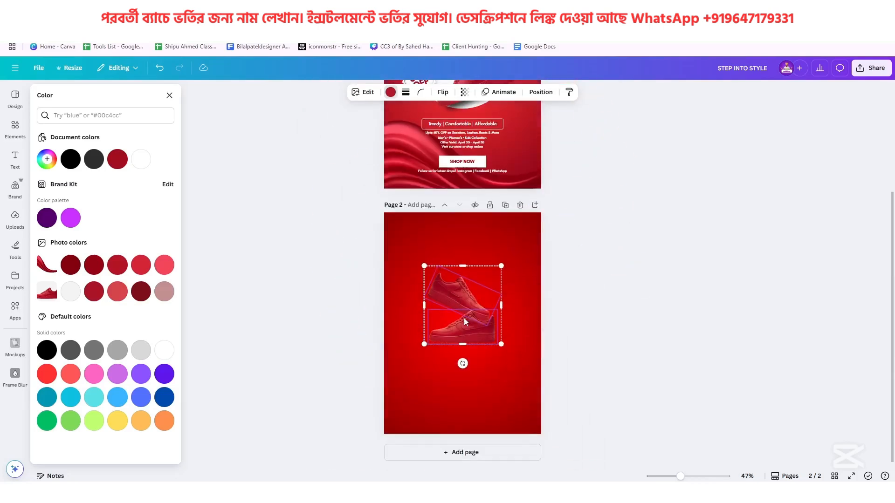
click(466, 374)
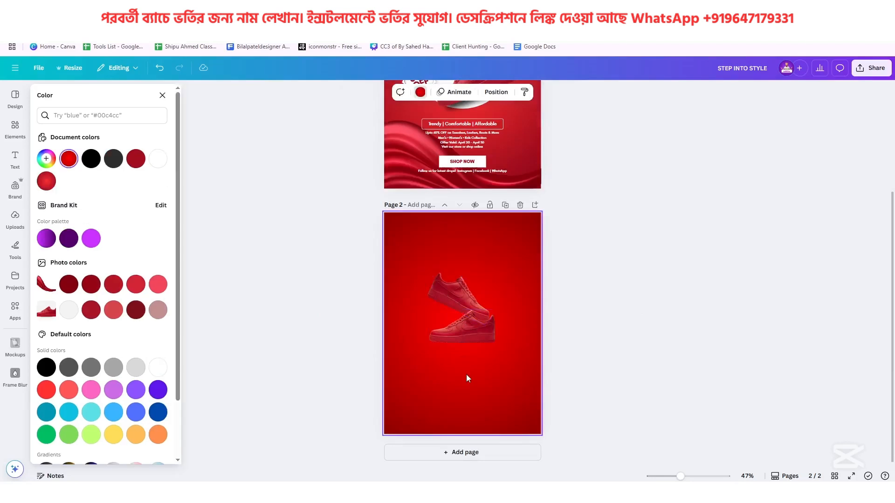
key(c)
click(471, 362)
scroll(471, 360, up, 4)
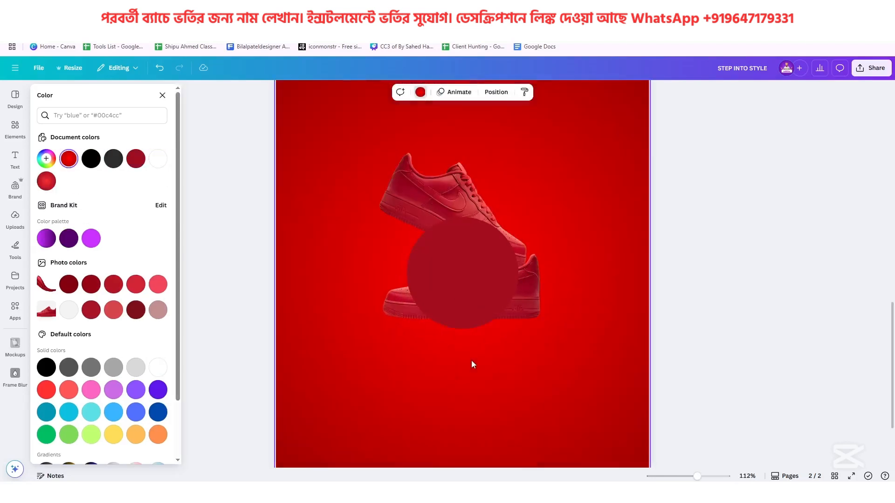
click(468, 279)
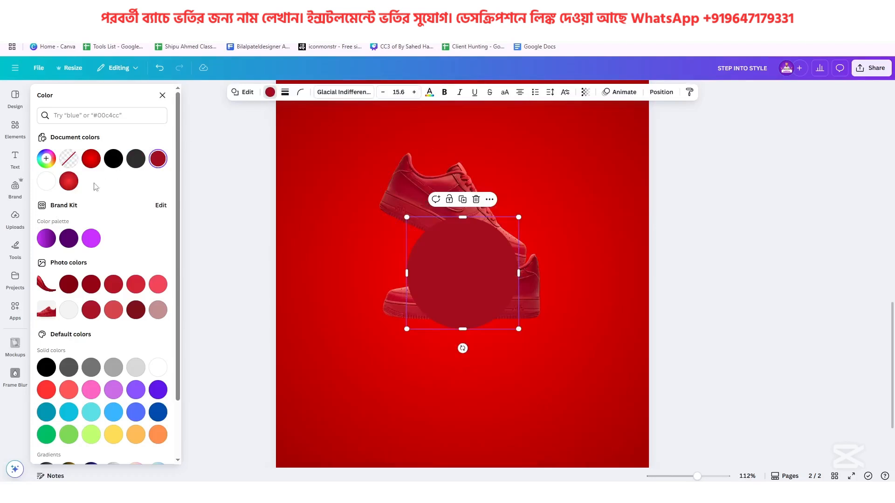
click(46, 181)
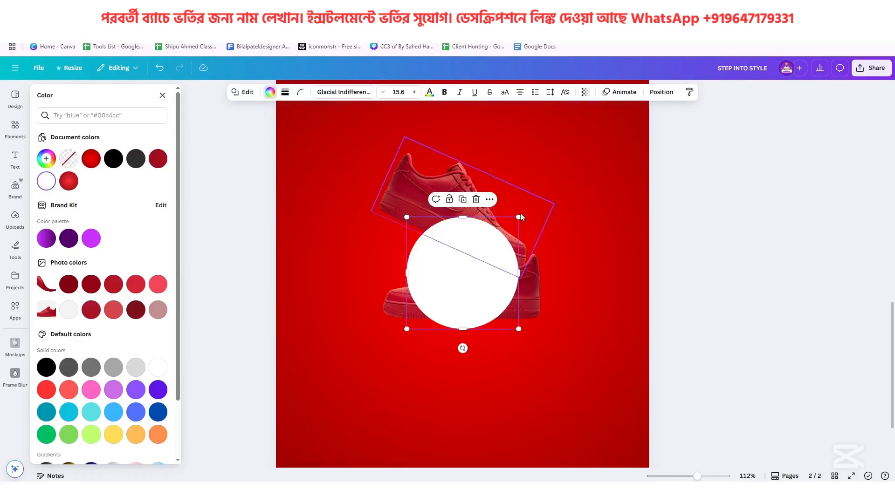
- Enlarge the white circle to about 11 cm across, centre it around the shoes and send it to the back
drag(519, 218, 571, 187)
drag(471, 284, 482, 260)
click(662, 93)
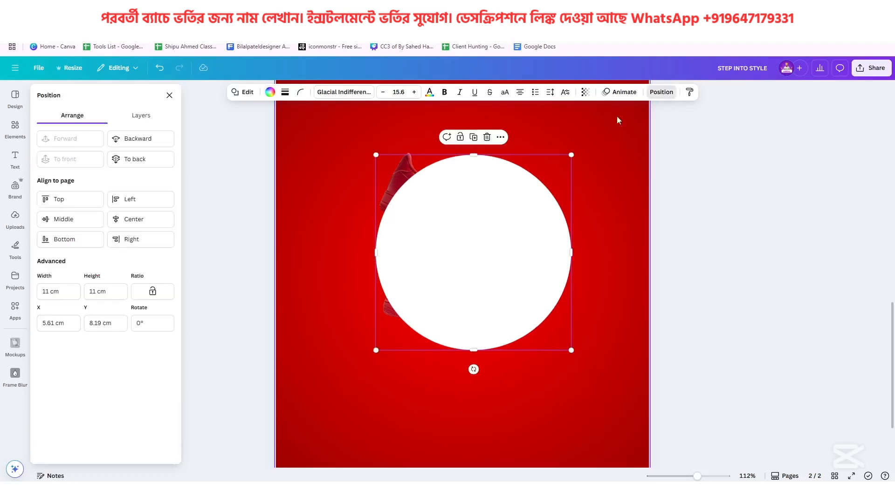
click(163, 160)
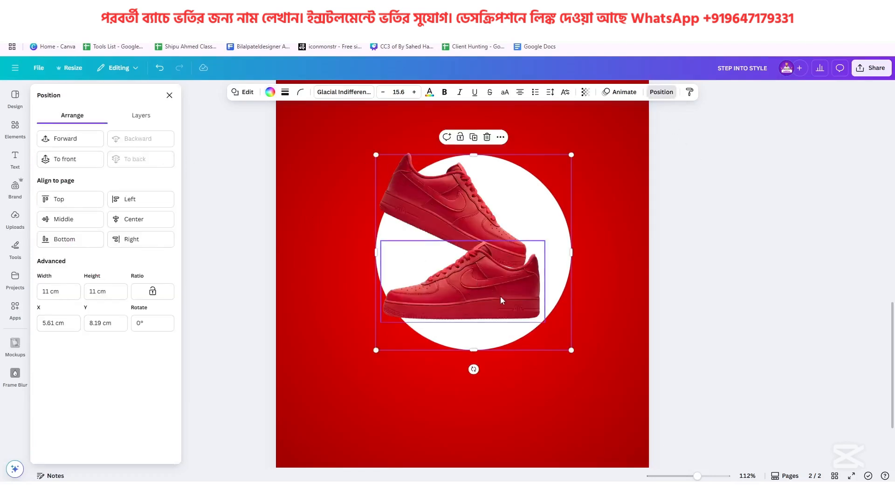
- Spread the shoes across the white circle, shifting the lower one right and the tilted one slightly left, using page 1 as reference
drag(504, 301, 530, 302)
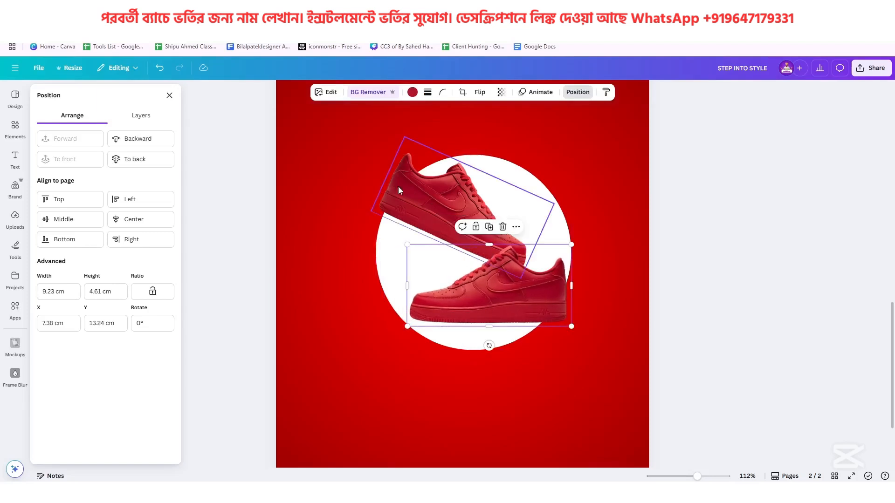
drag(456, 202, 447, 205)
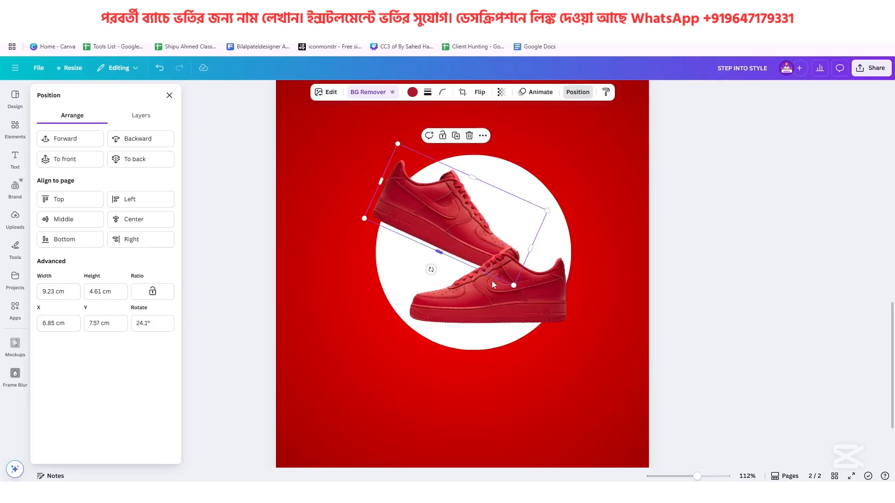
scroll(492, 283, up, 10)
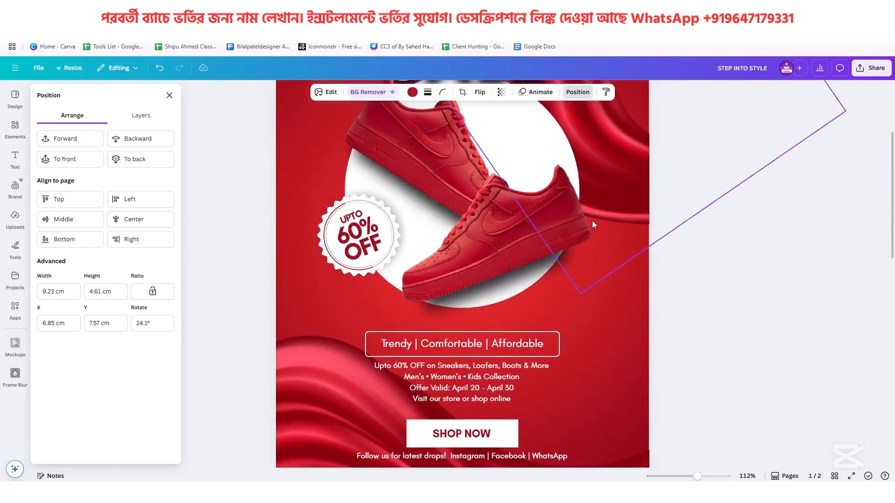
scroll(591, 230, up, 2)
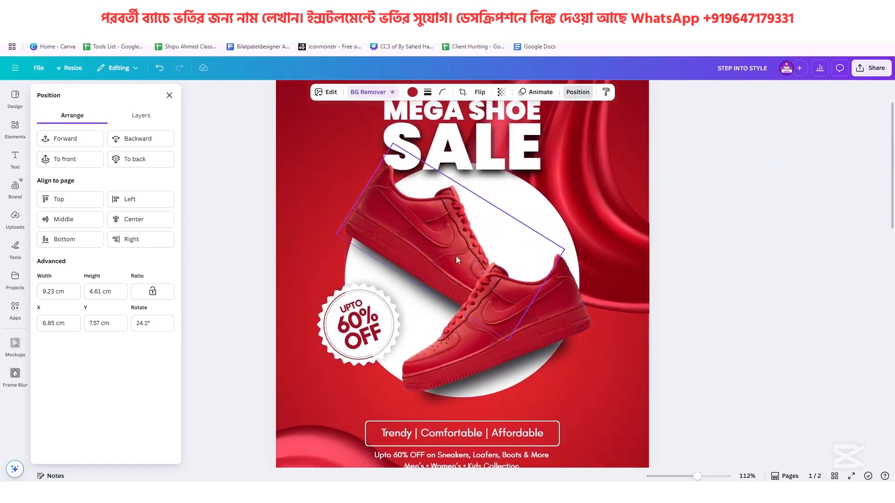
scroll(456, 259, down, 10)
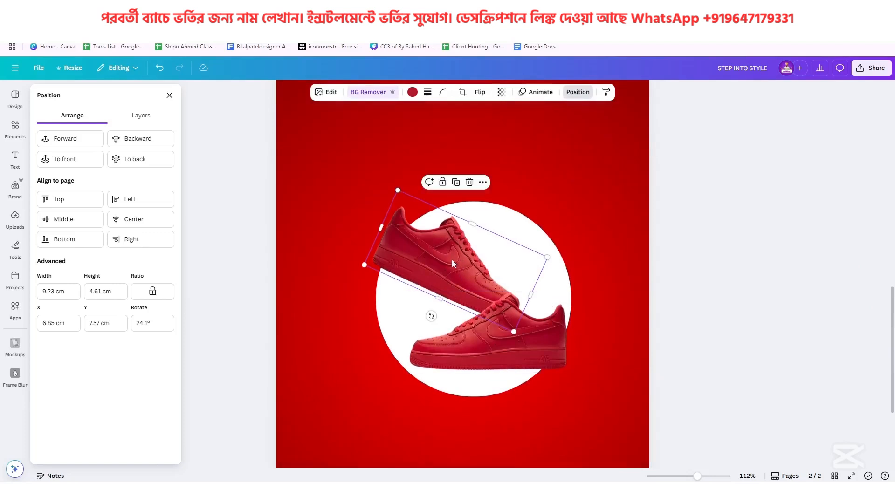
drag(452, 264, 454, 250)
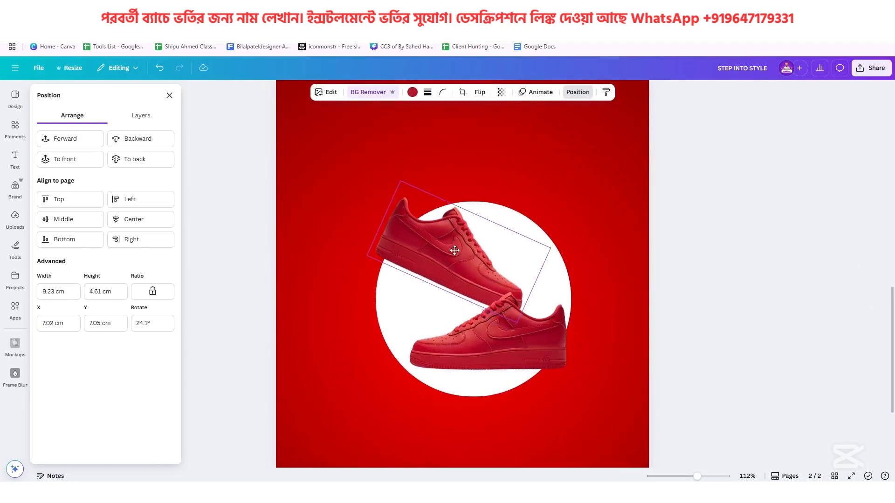
- Rotate the lower shoe to about -12.6° and move it slightly down within the circle
click(510, 334)
drag(488, 390, 500, 395)
drag(492, 348, 491, 354)
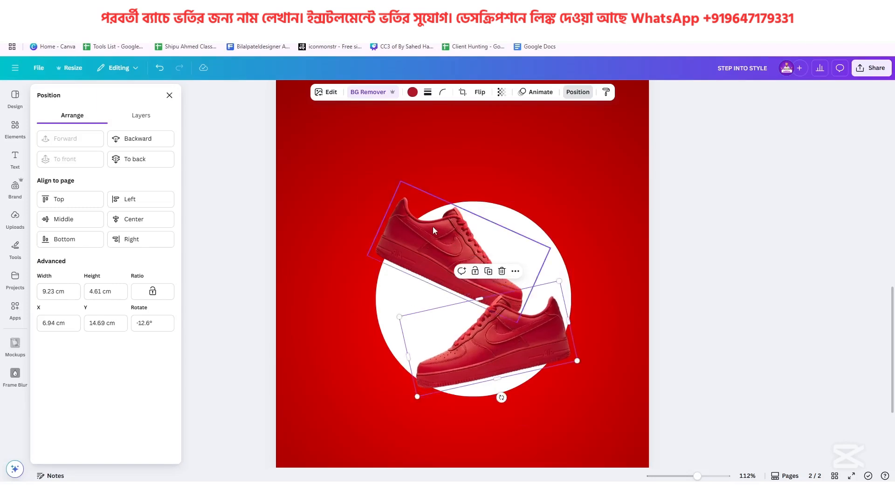
- Duplicate the lower shoe, move the copy up and left, and extend its crop frame to about 11.41 × 6.27 cm
click(487, 271)
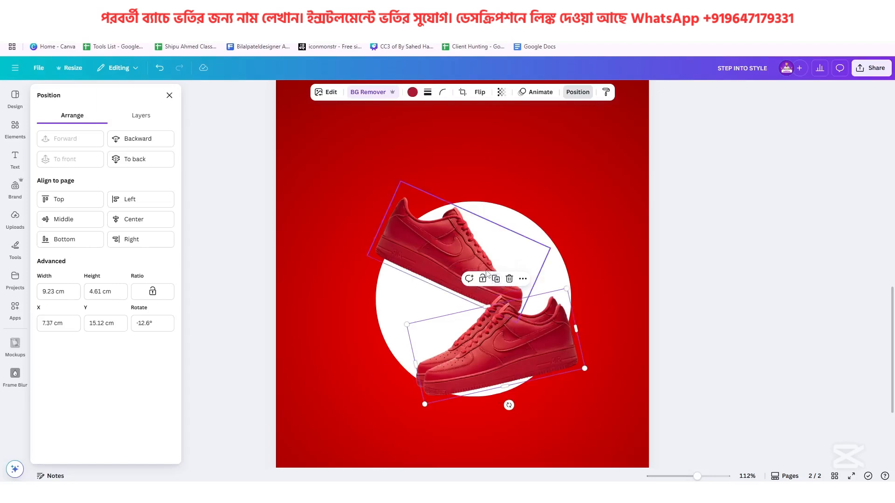
drag(493, 340, 428, 284)
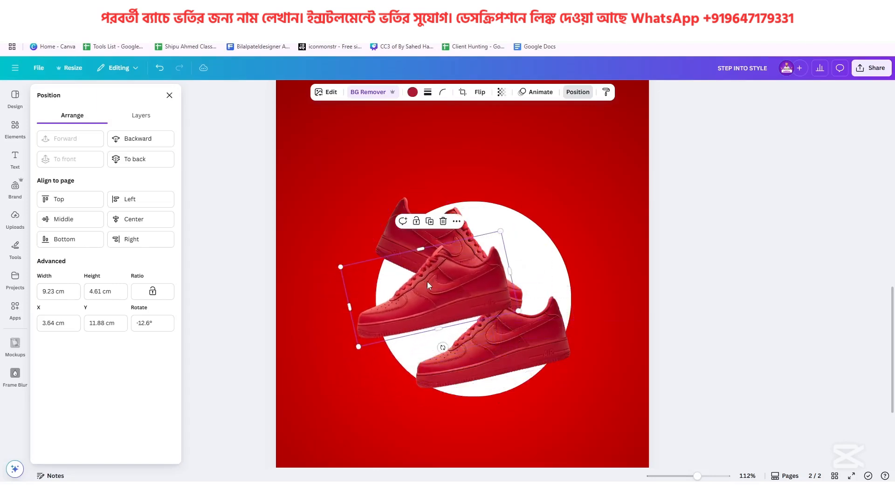
drag(421, 249, 418, 236)
drag(509, 265, 527, 261)
drag(345, 299, 328, 306)
drag(434, 329, 434, 346)
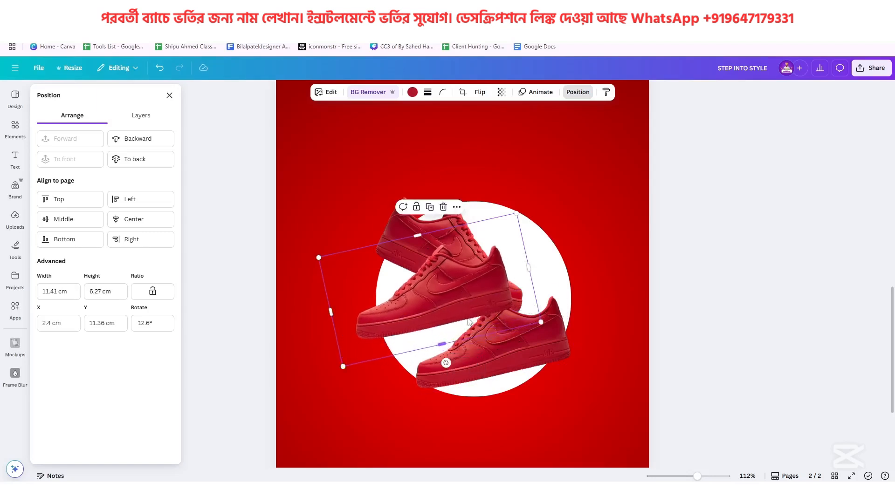
- Apply a custom Duotone effect with near-black highlights to the shoe copy, turning it into a solid black silhouette
click(331, 93)
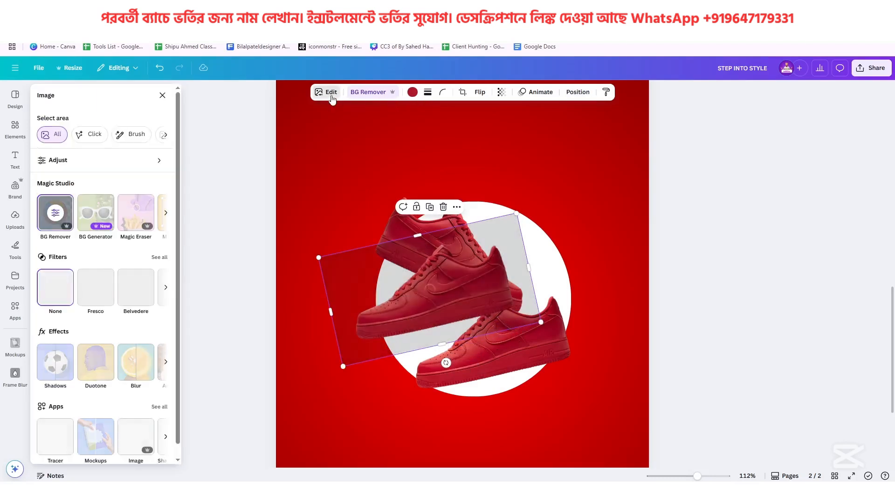
click(99, 370)
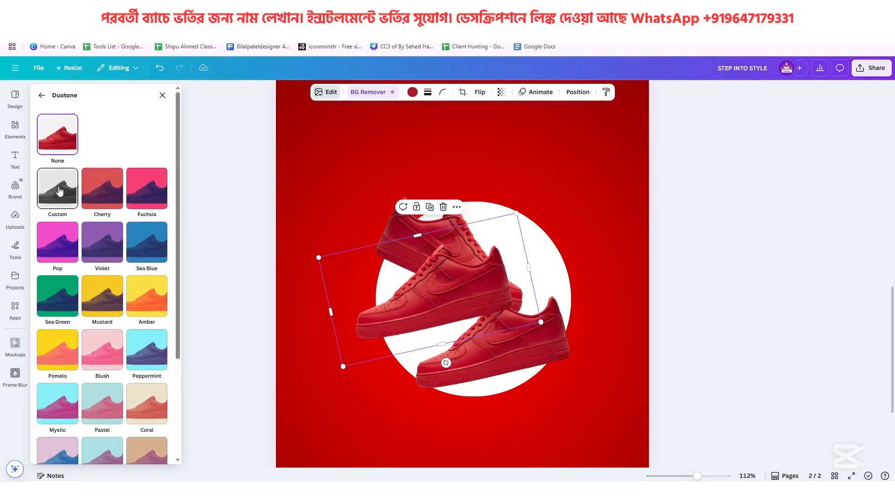
click(60, 191)
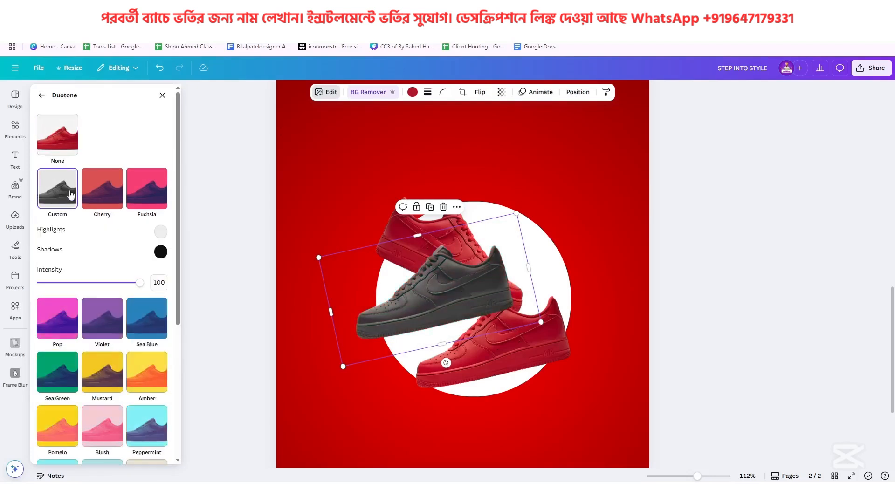
click(161, 231)
drag(193, 261, 150, 293)
click(127, 241)
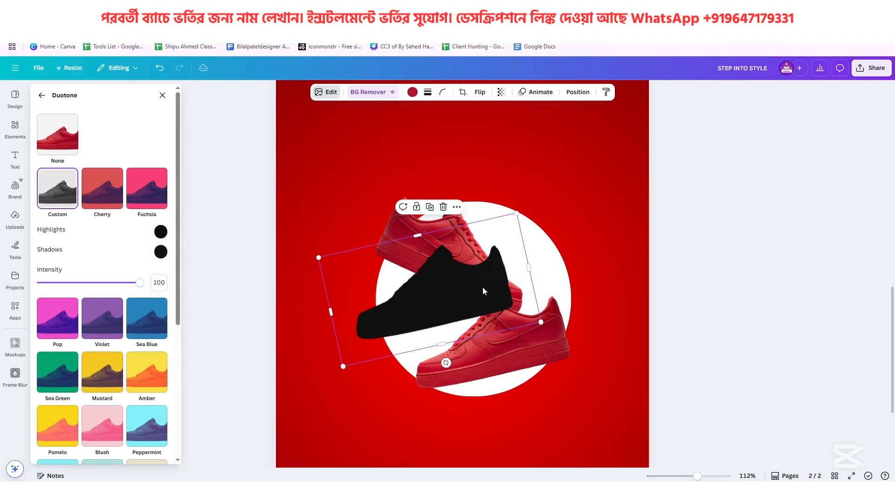
- Apply a whole-image Blur at intensity 100 to the black shoe silhouette
click(42, 95)
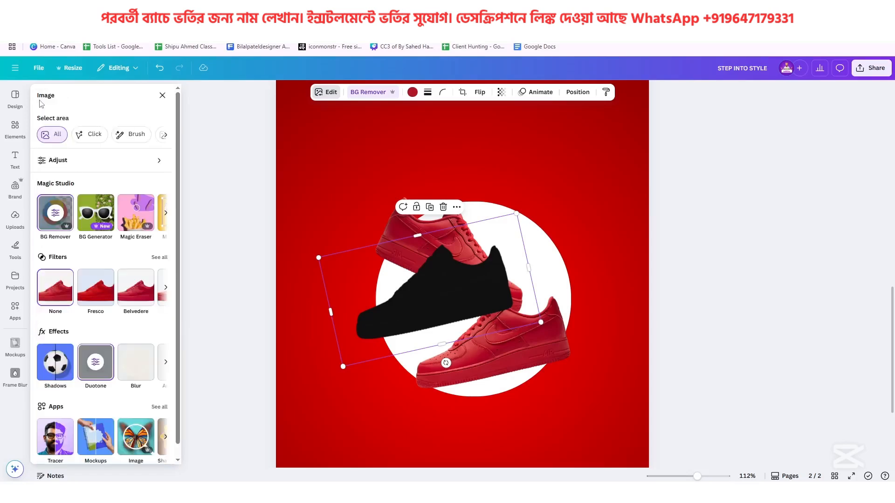
click(146, 370)
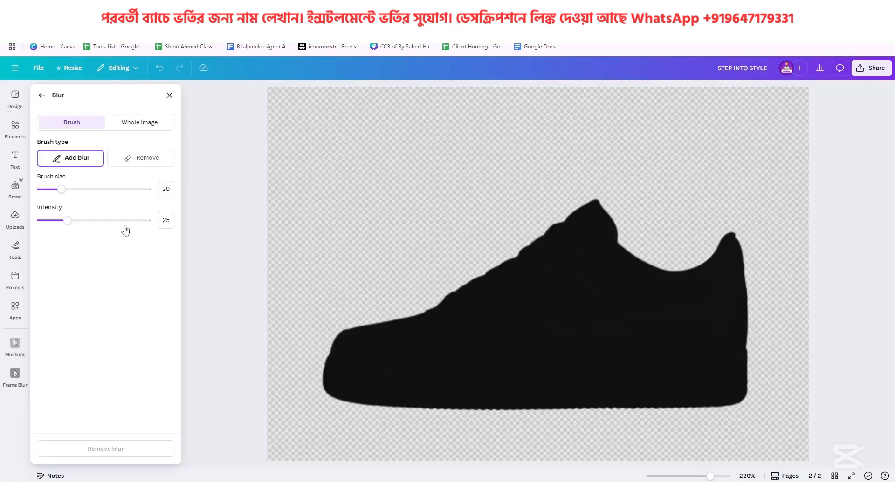
click(128, 121)
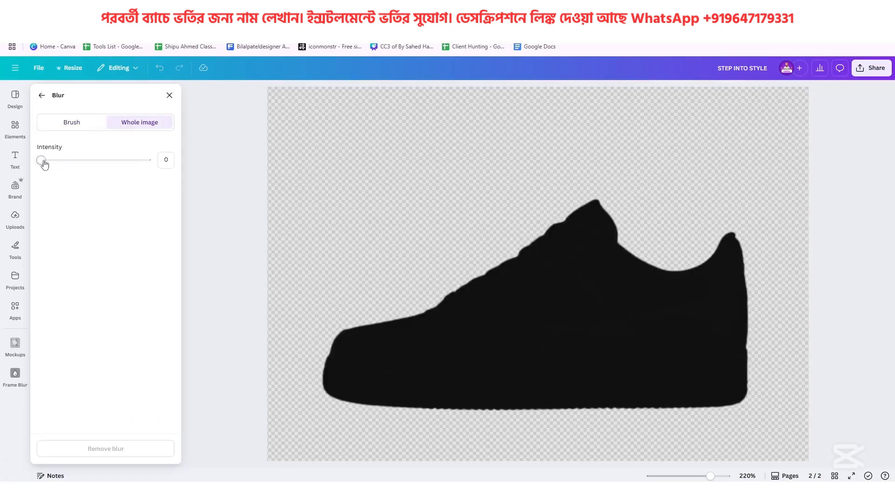
drag(42, 161, 180, 176)
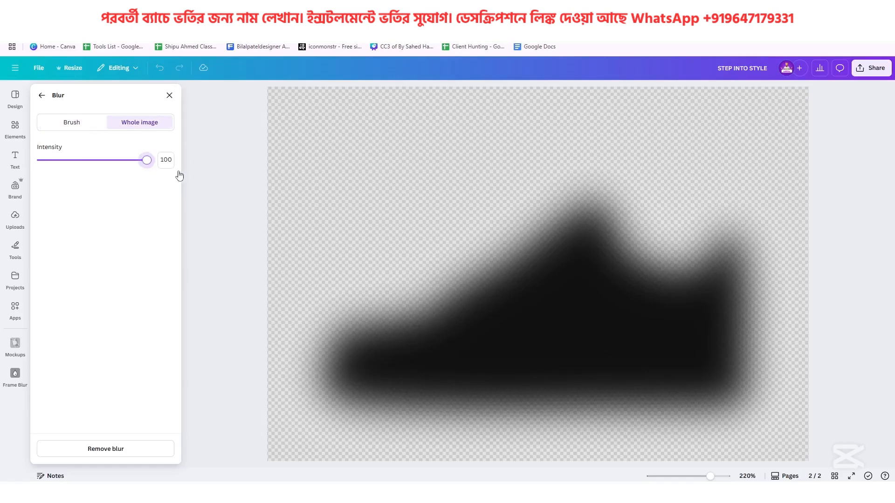
click(42, 96)
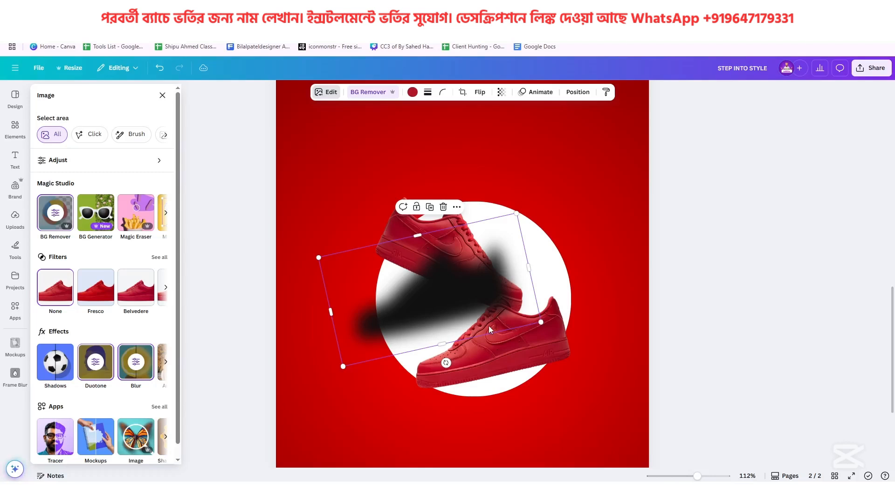
- Move the blurred silhouette over the lower shoe and shrink it to about 10.29 × 5.66 cm to match the shoe
drag(463, 294, 493, 349)
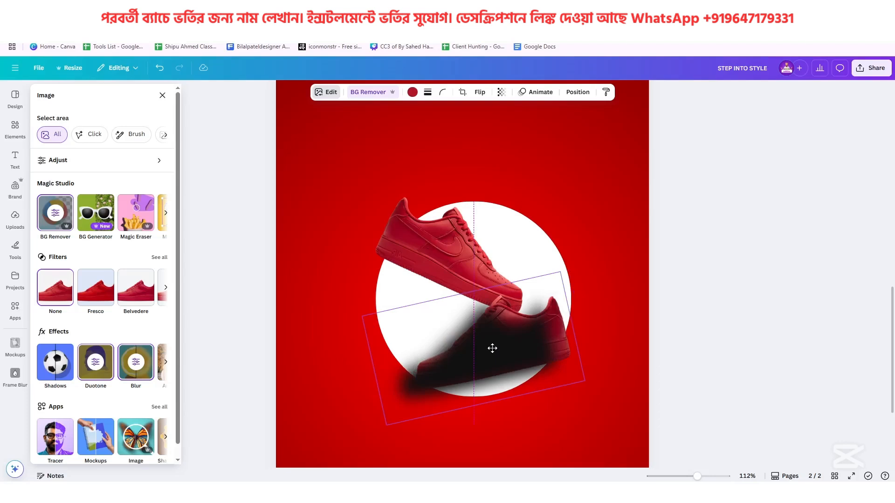
drag(493, 349, 492, 348)
drag(386, 424, 404, 412)
mouse_move(501, 346)
mouse_down()
mouse_move(500, 330)
mouse_move(506, 347)
mouse_up()
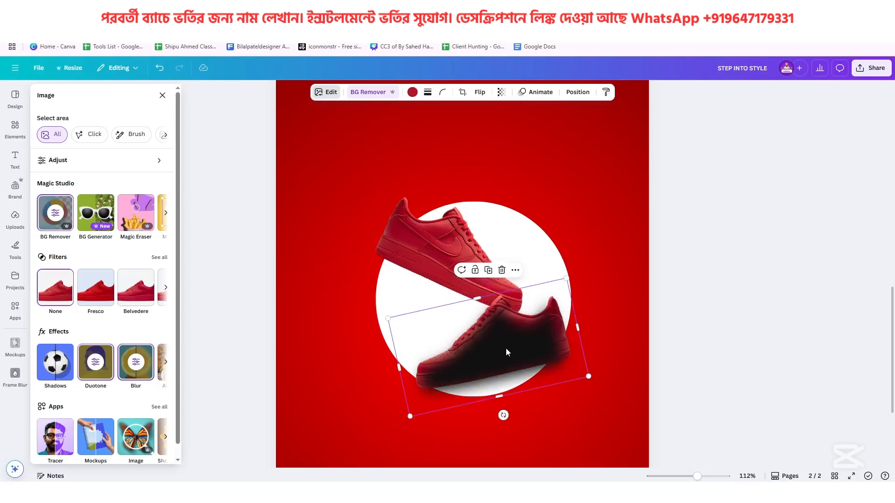
- Send the blurred shadow to the back, and bring it forward one level so it sits above the white circle but behind the shoes
click(578, 92)
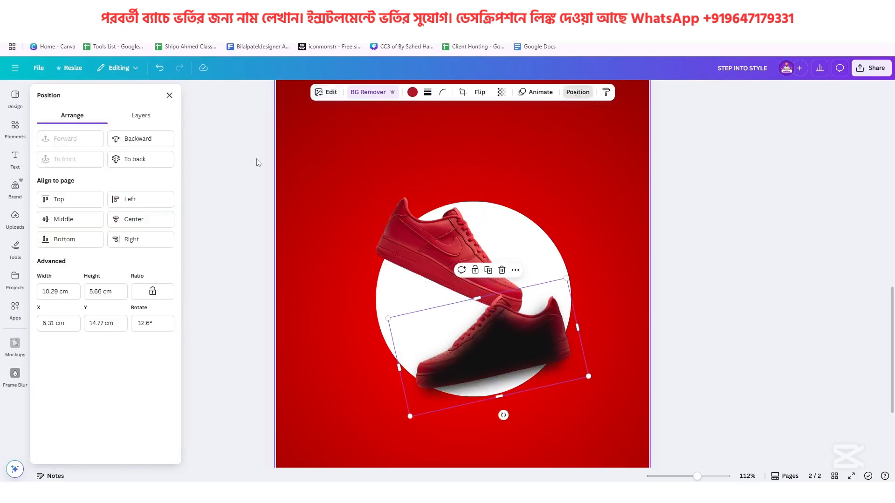
click(133, 158)
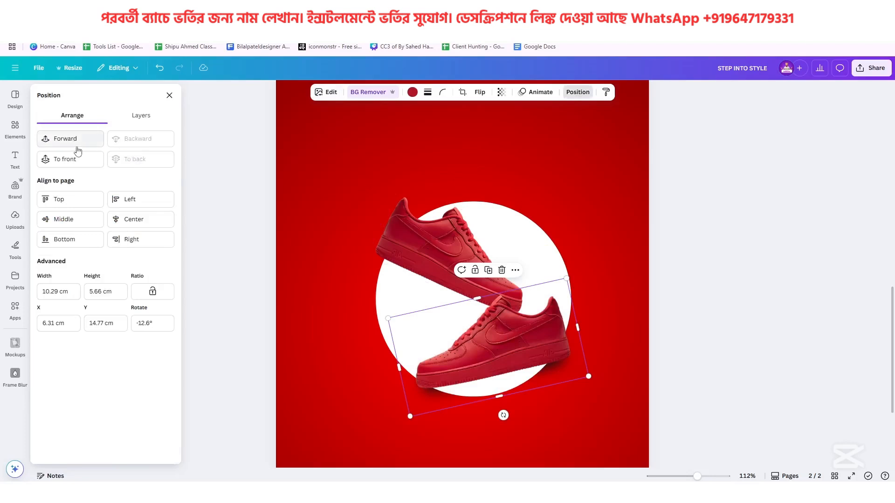
click(65, 139)
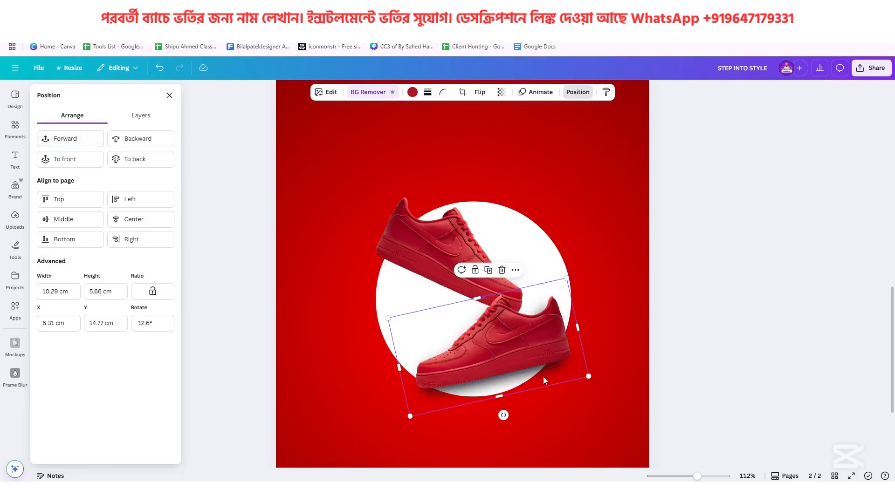
- Duplicate the blurred shadow, move the copy up and left beneath the tilted shoe, and flip it horizontally
drag(543, 376, 447, 313)
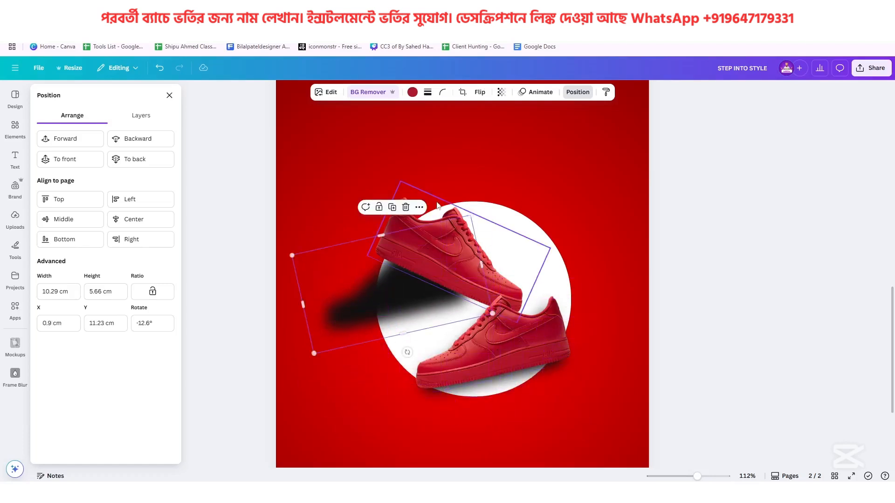
click(480, 91)
click(480, 115)
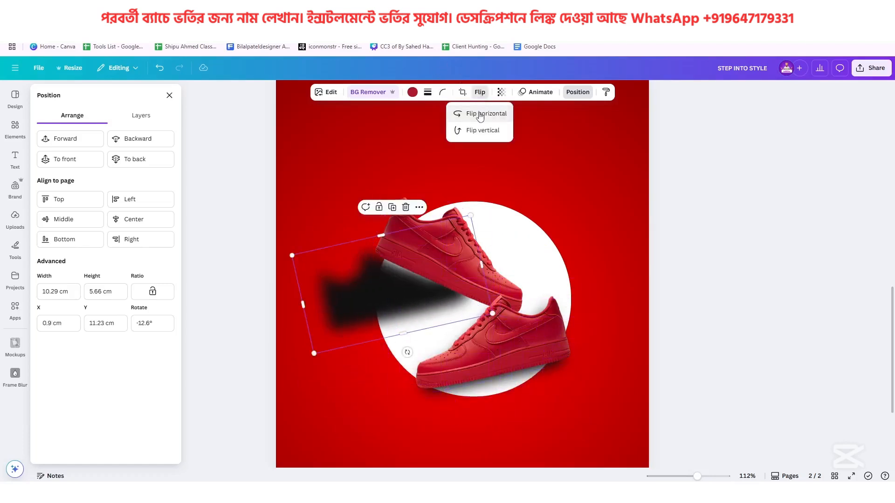
- Rotate the shadow copy to about 21.4° and fit it just under the tilted upper shoe
drag(408, 352, 374, 361)
drag(400, 309, 450, 292)
drag(432, 332, 421, 338)
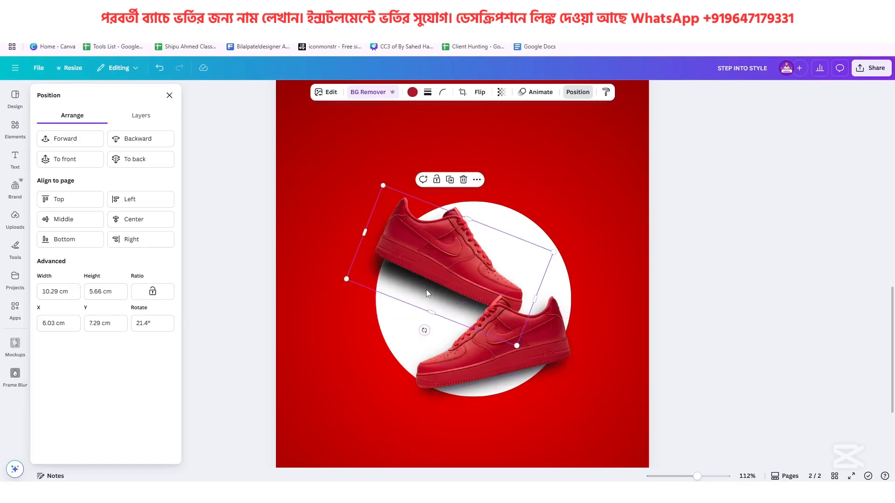
drag(426, 289, 429, 283)
click(616, 275)
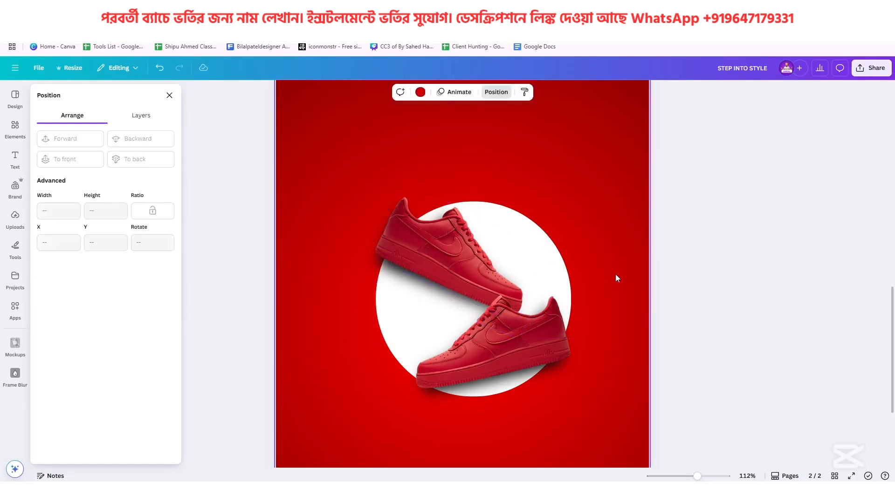
- Check the headline on page 1, switch to the "shoe" Notepad file, and copy the word SALE from its heading line
scroll(461, 315, down, 3)
scroll(488, 414, up, 2)
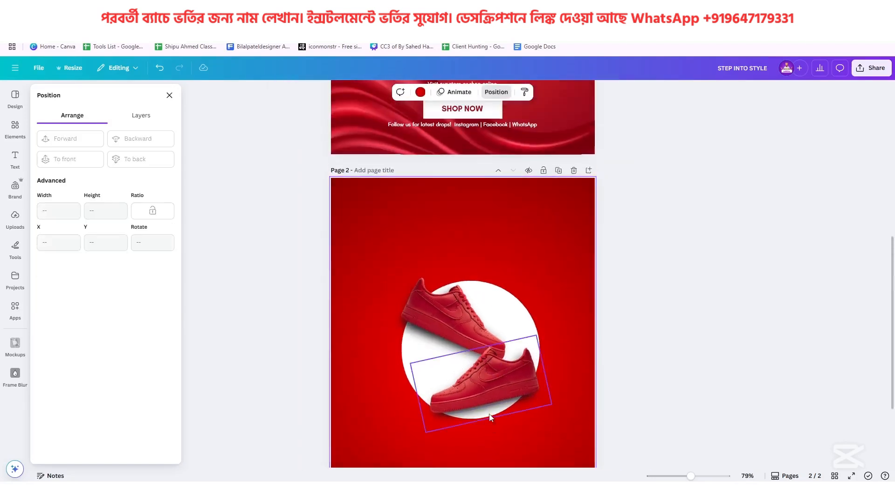
scroll(490, 416, up, 6)
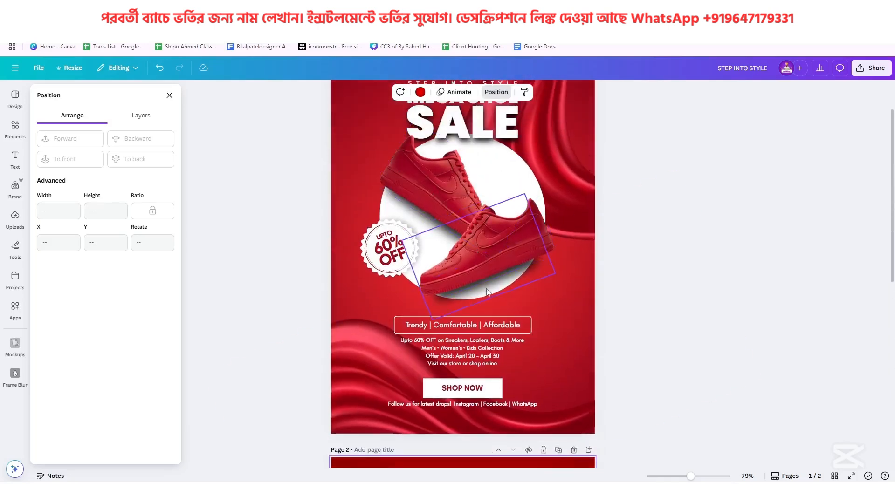
scroll(514, 314, up, 2)
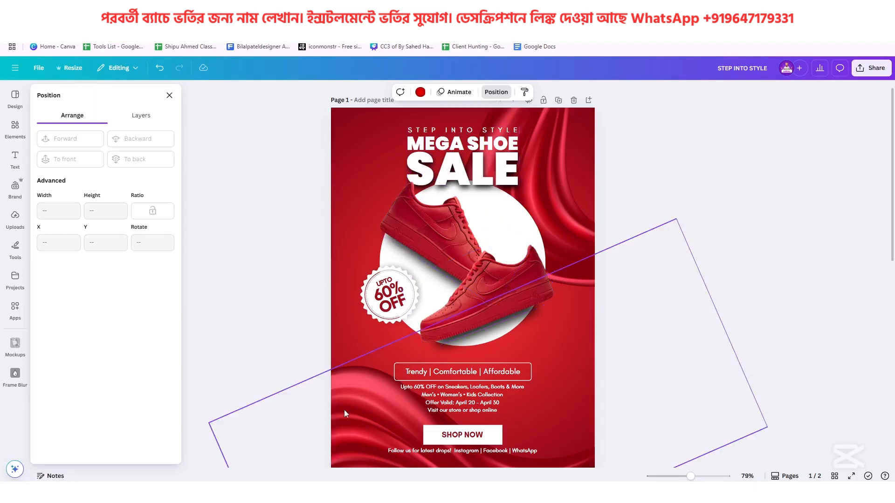
key(alt+Tab)
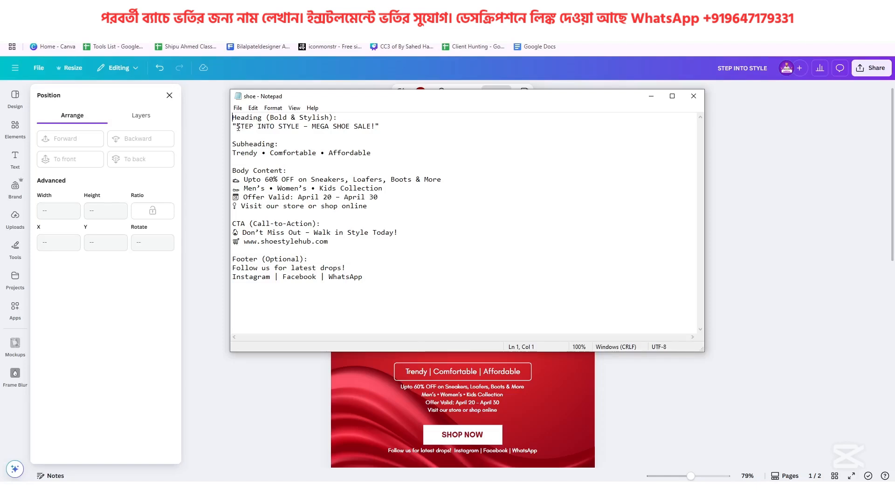
drag(238, 127, 306, 129)
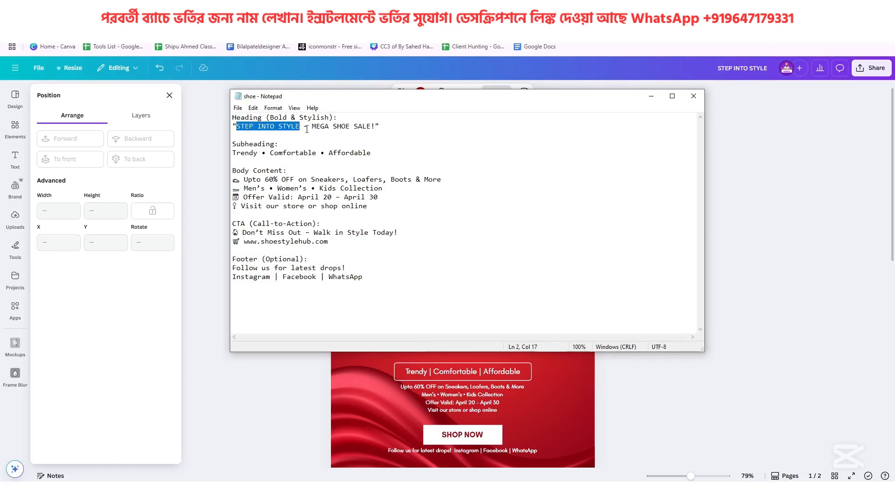
double_click(359, 130)
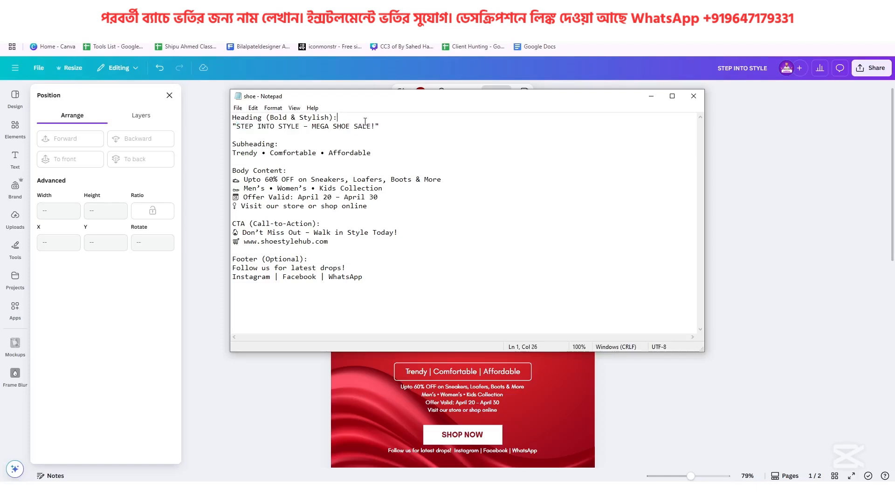
drag(371, 126, 358, 129)
- Back in Canva, paste SALE as text on page 2, enlarge it to size 54.6, and place it below the white circle
click(555, 393)
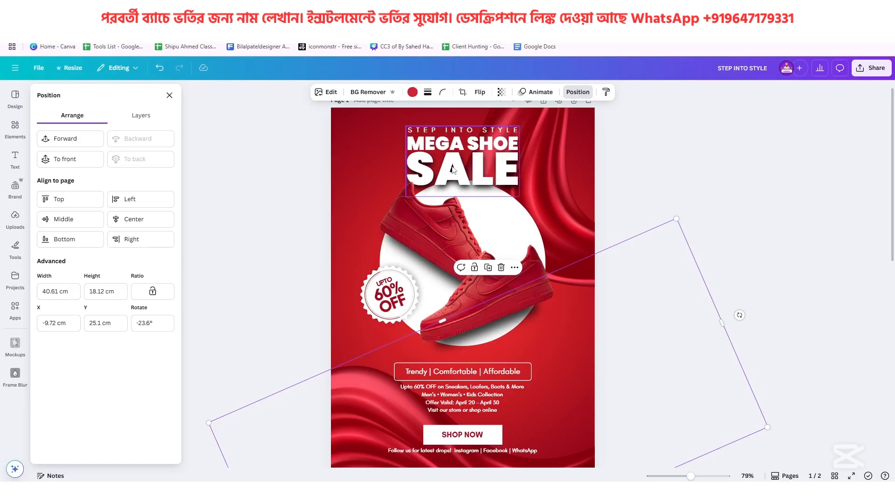
scroll(452, 169, down, 8)
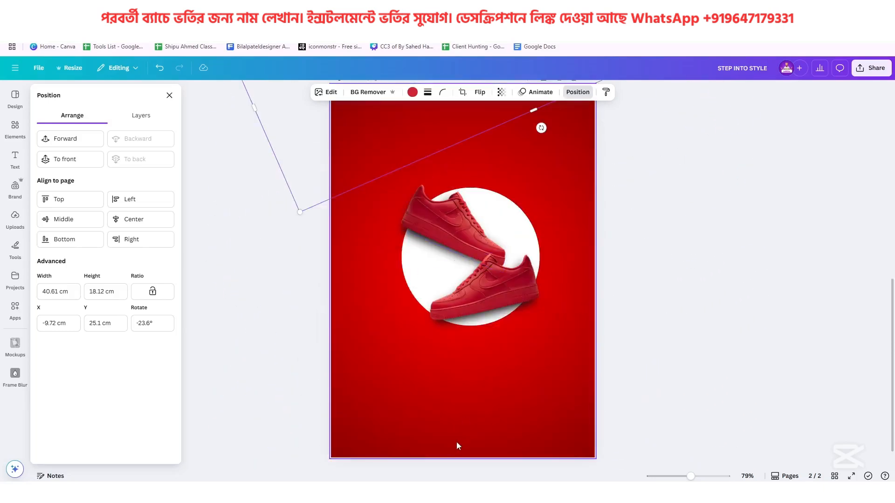
click(450, 380)
key(ctrl+v)
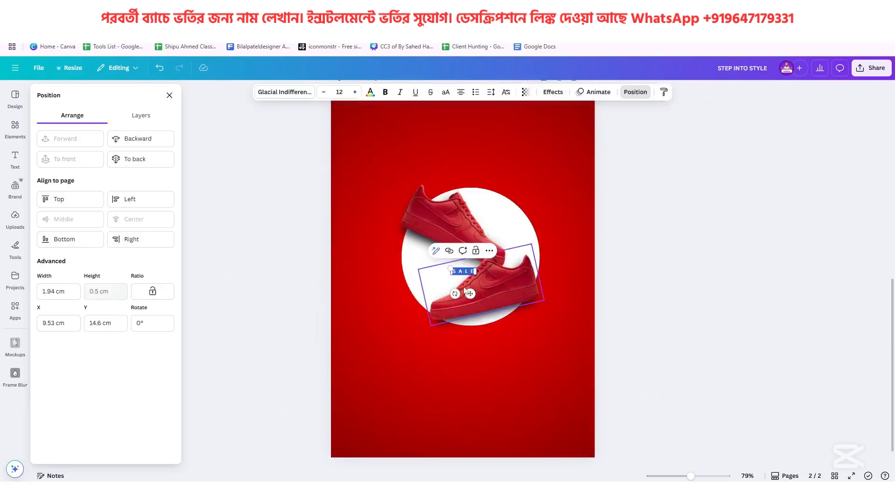
drag(472, 292, 364, 318)
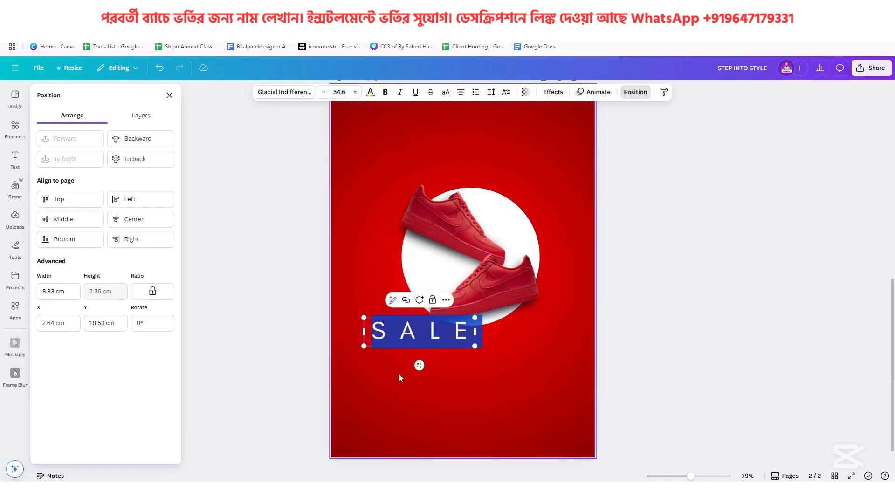
click(399, 374)
drag(411, 339, 423, 353)
drag(455, 356, 457, 353)
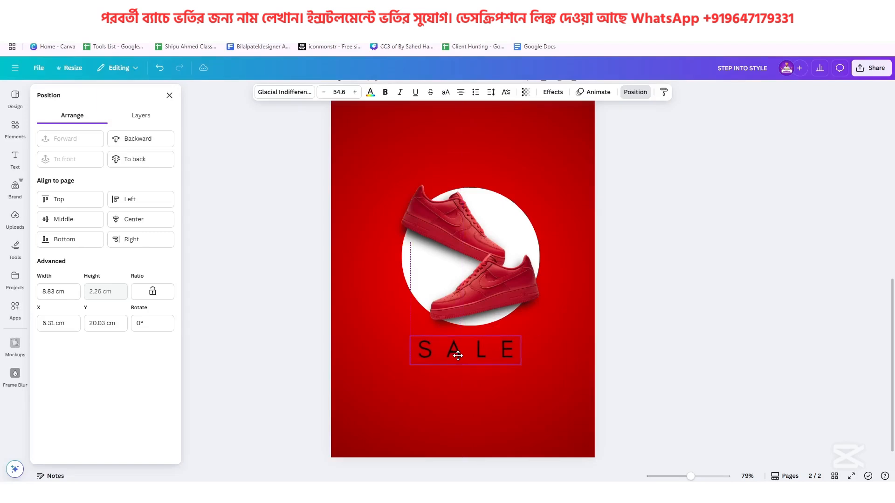
- Set the SALE text's letter spacing to 0 and its font to Poppins Black
click(493, 94)
drag(497, 130, 462, 138)
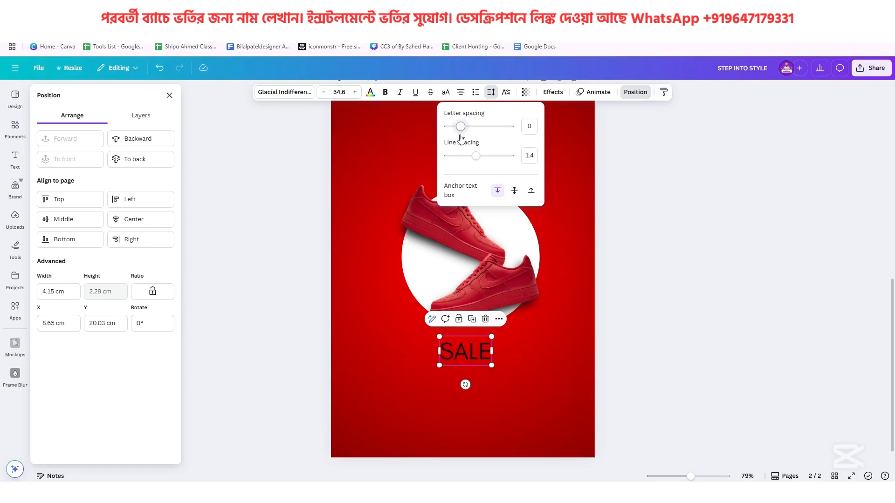
click(282, 92)
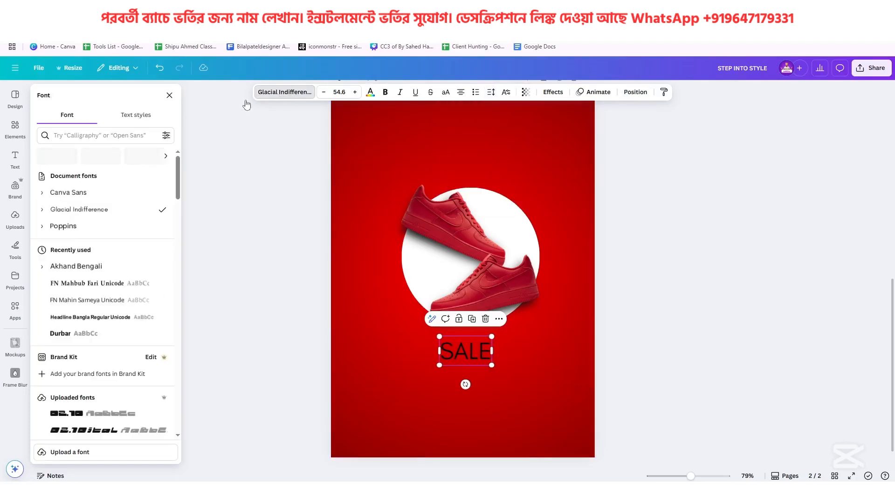
click(45, 227)
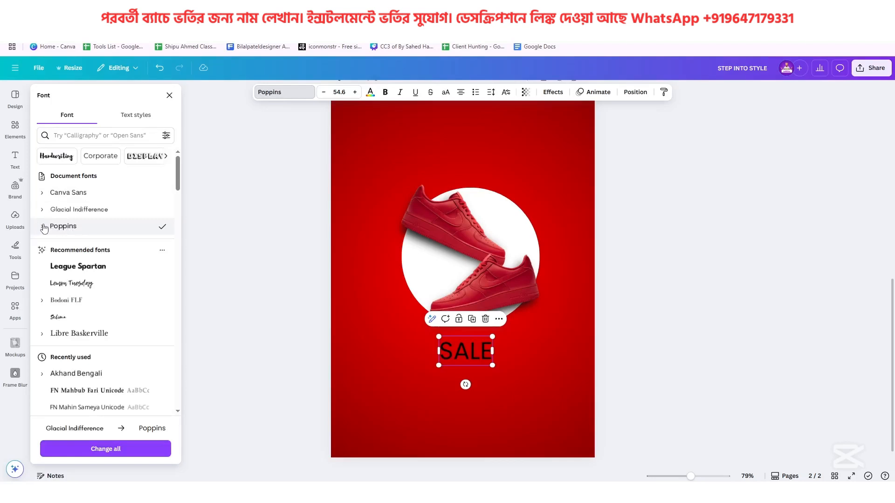
click(43, 228)
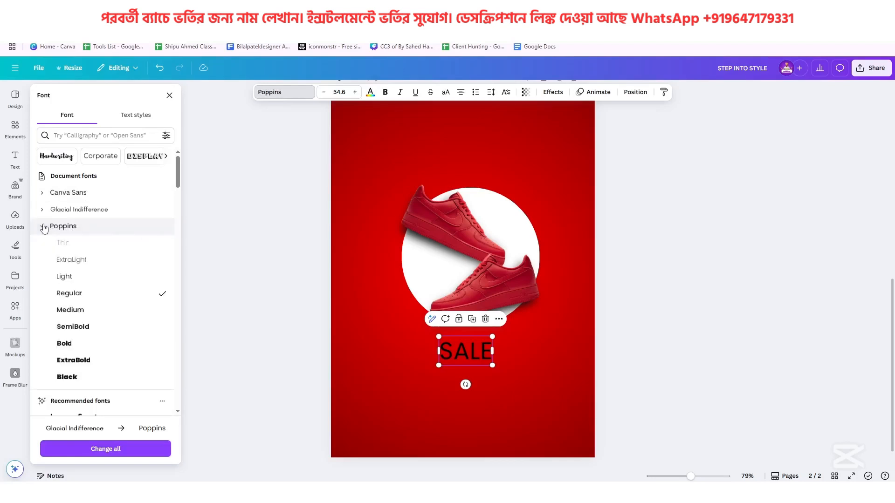
click(117, 378)
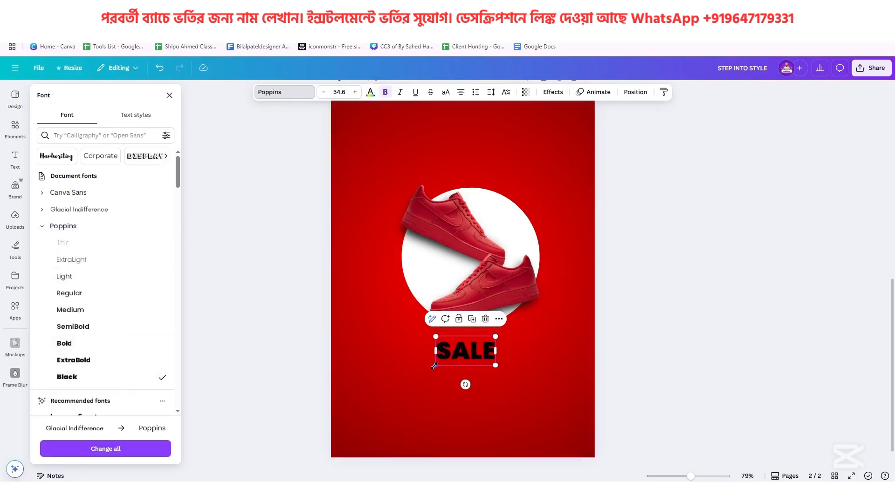
- Enlarge the SALE text to size 110 and move it above the shoes, overlapping the upper edge of the circle
drag(436, 366, 375, 395)
drag(479, 359, 517, 179)
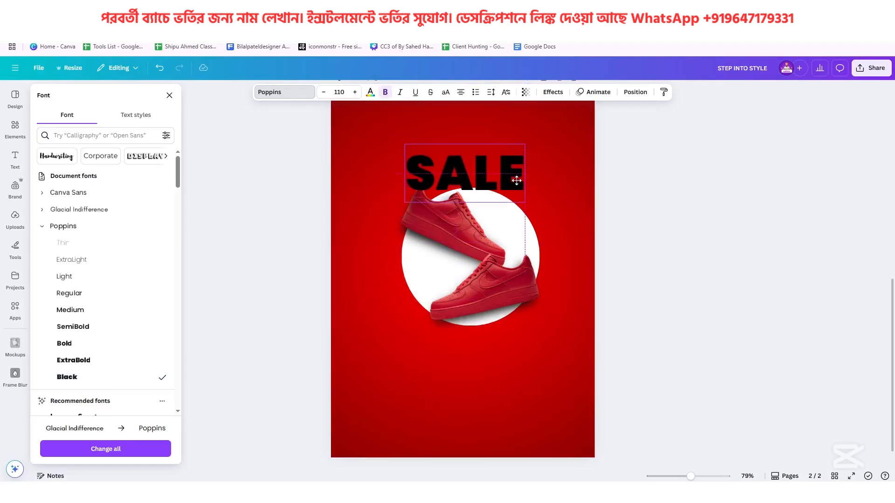
drag(517, 181, 517, 181)
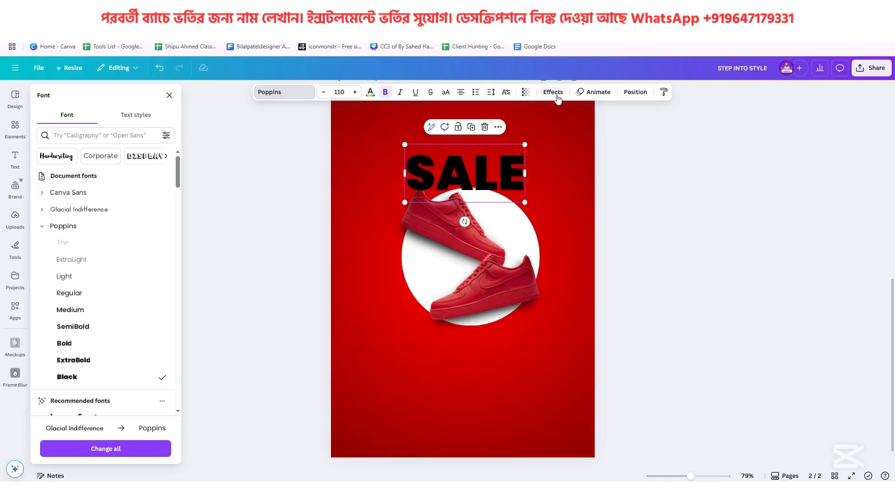
- Change the SALE text color on page 2 to white
click(557, 95)
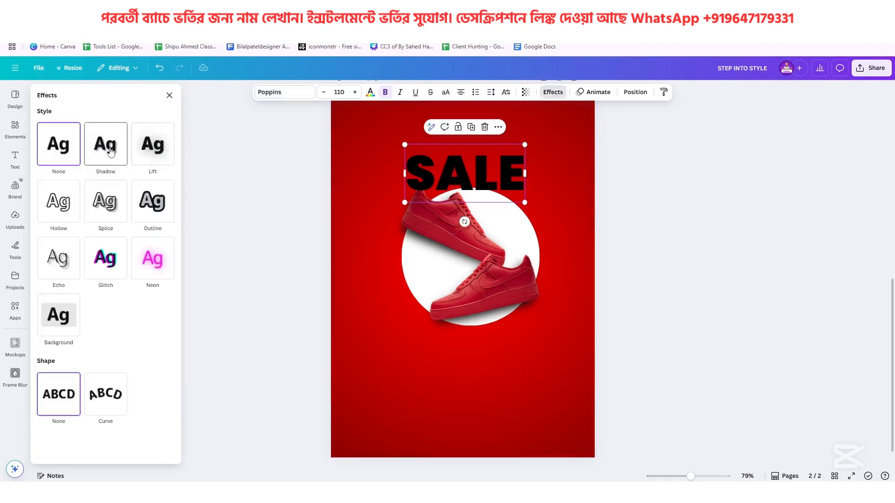
click(370, 92)
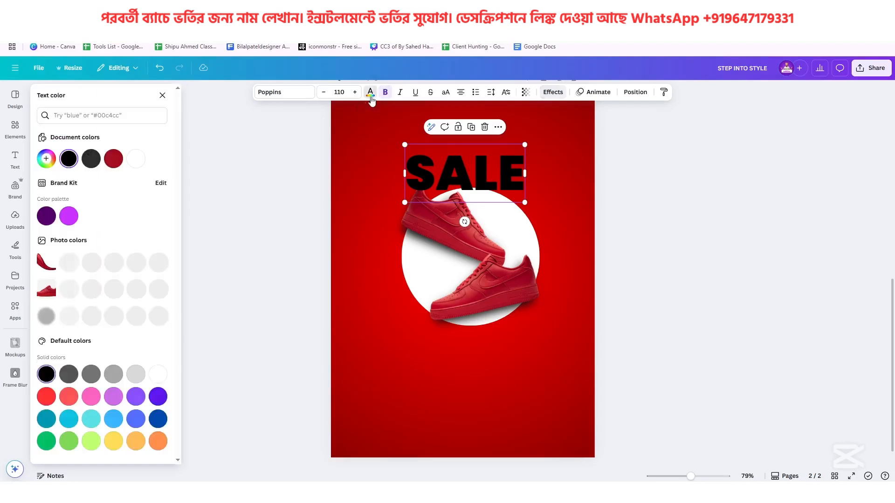
click(141, 159)
- Apply the Shadow effect to the SALE text and set the shadow color to black
click(544, 95)
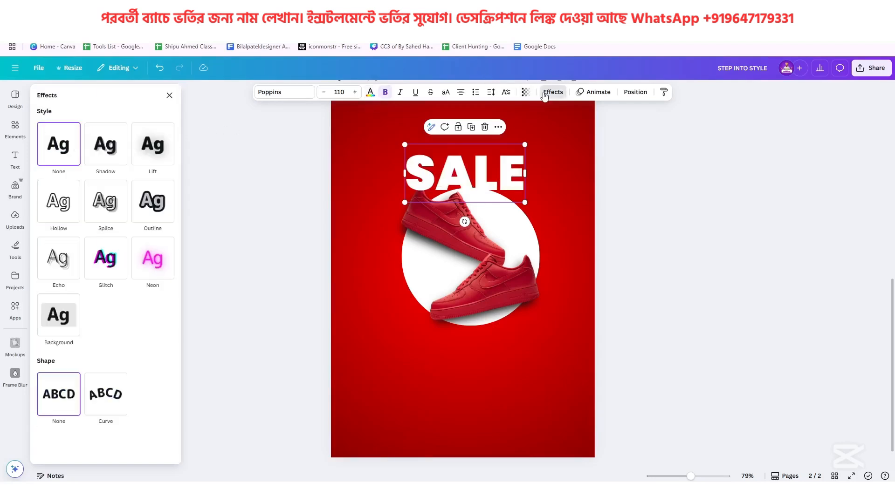
click(99, 154)
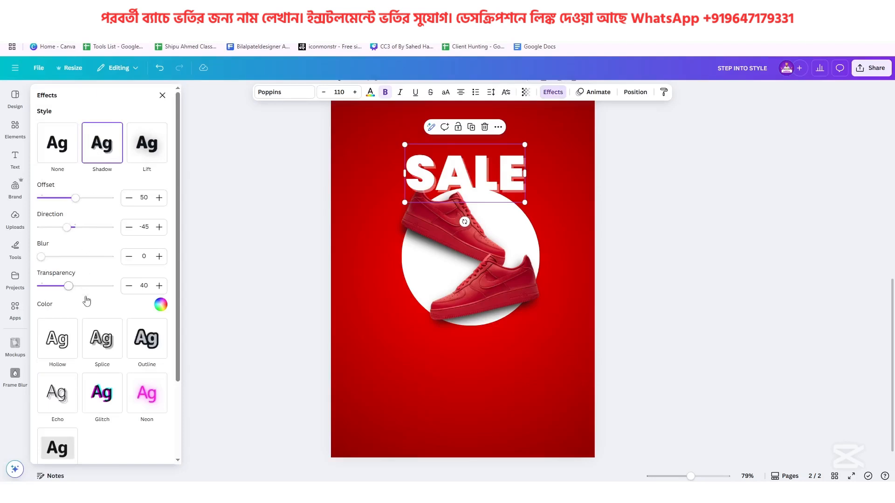
click(160, 305)
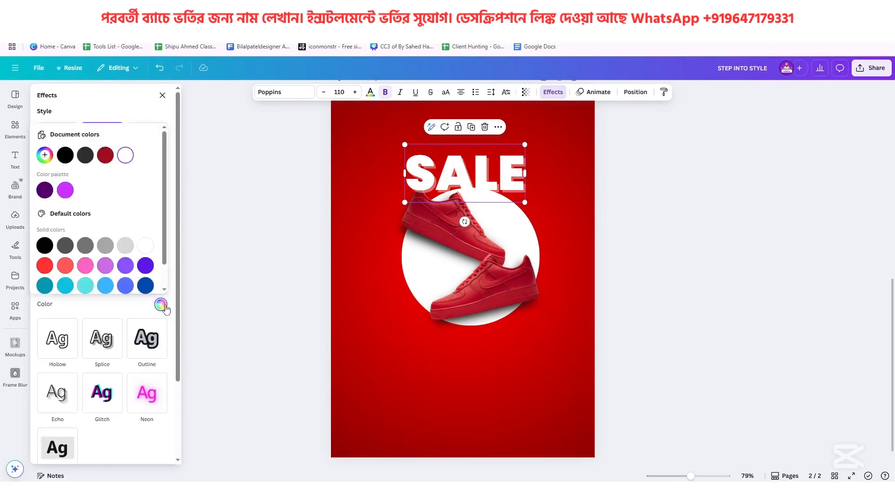
click(45, 248)
click(88, 311)
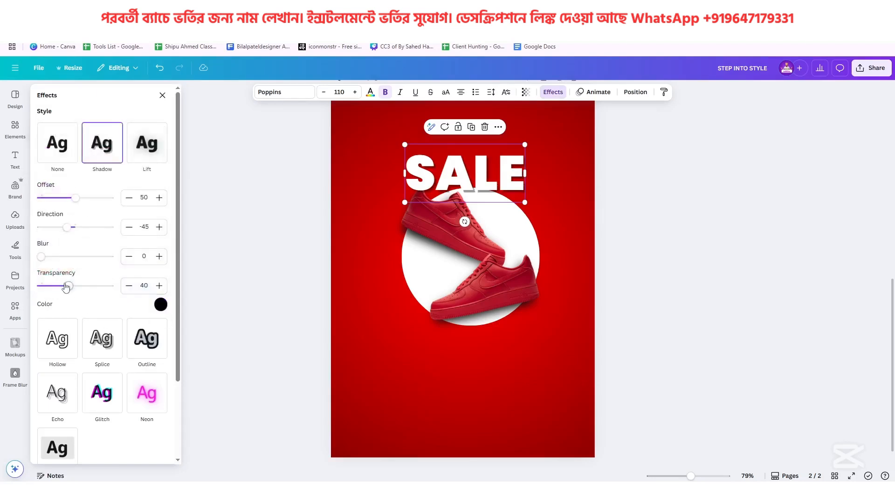
- Set the SALE text shadow to blur 100, transparency 100, direction -2 and offset 73
drag(41, 257, 112, 257)
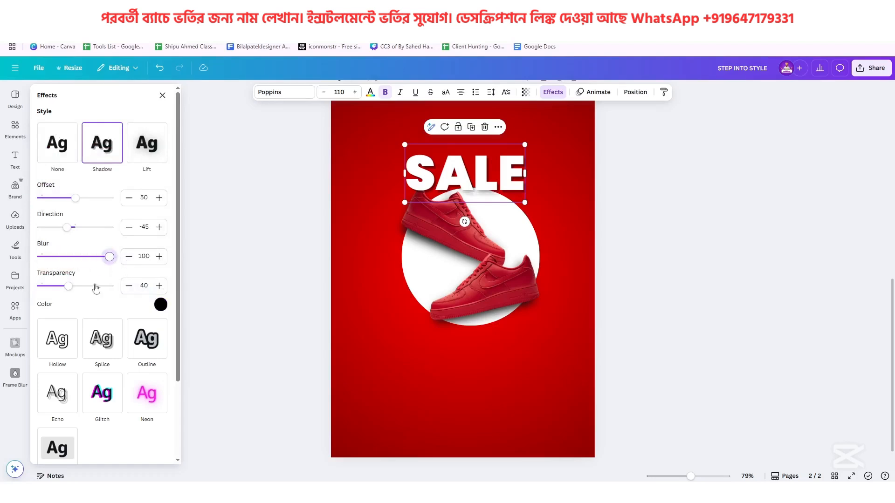
drag(68, 285, 110, 286)
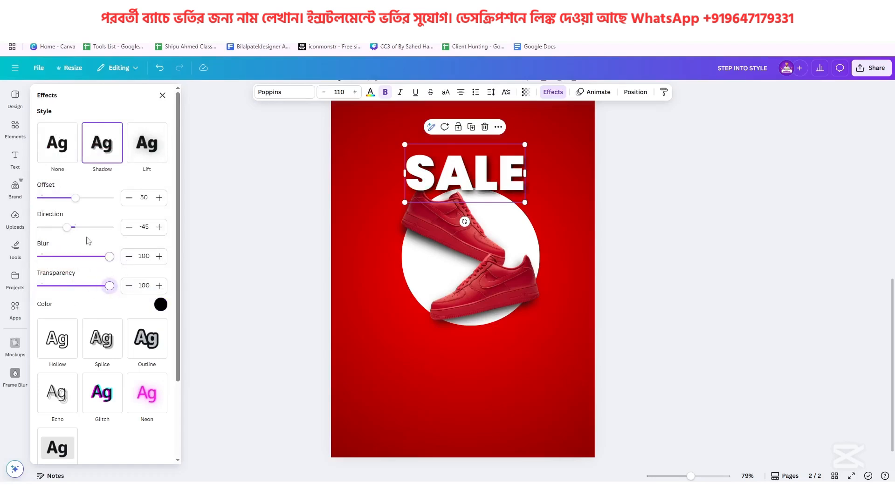
drag(67, 227, 76, 242)
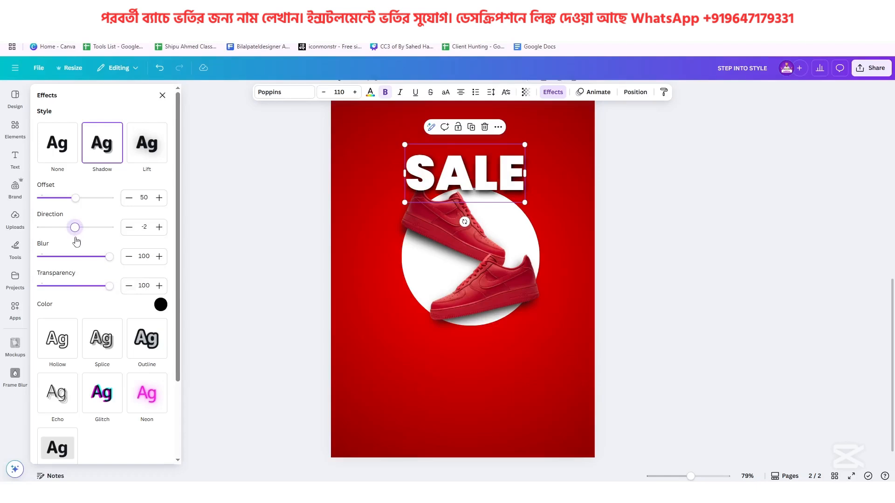
drag(75, 198, 93, 211)
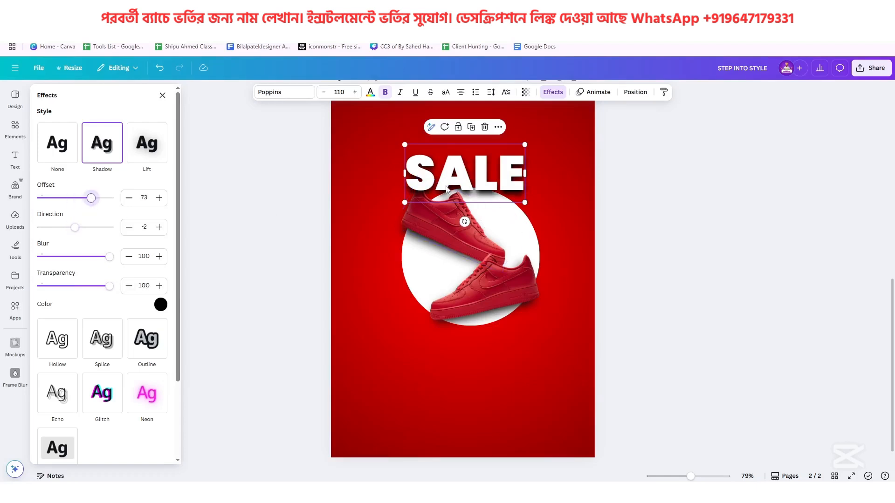
- Nudge the SALE text right to center it over the white circle and send it backward behind the upper shoe's heel
drag(489, 185, 496, 182)
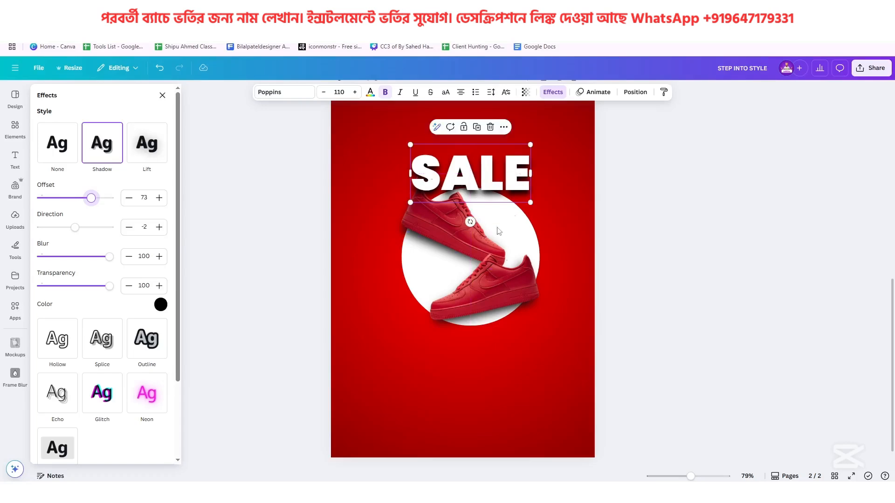
scroll(499, 231, up, 8)
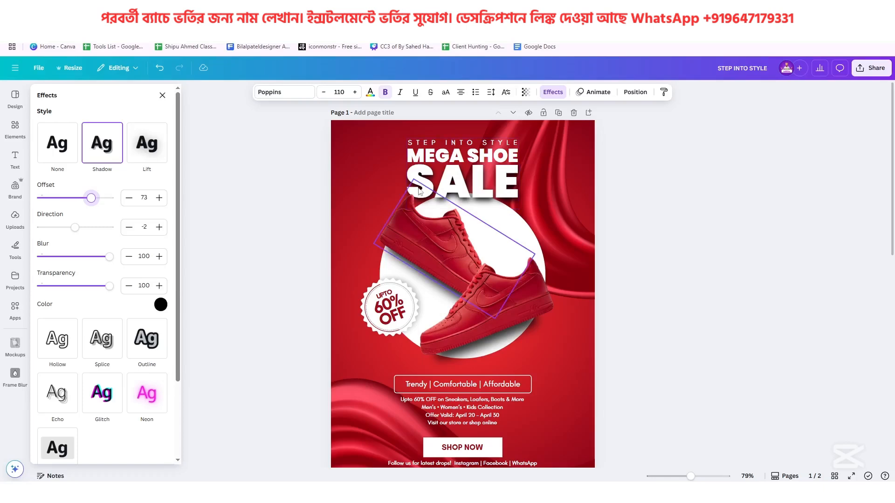
scroll(473, 240, down, 8)
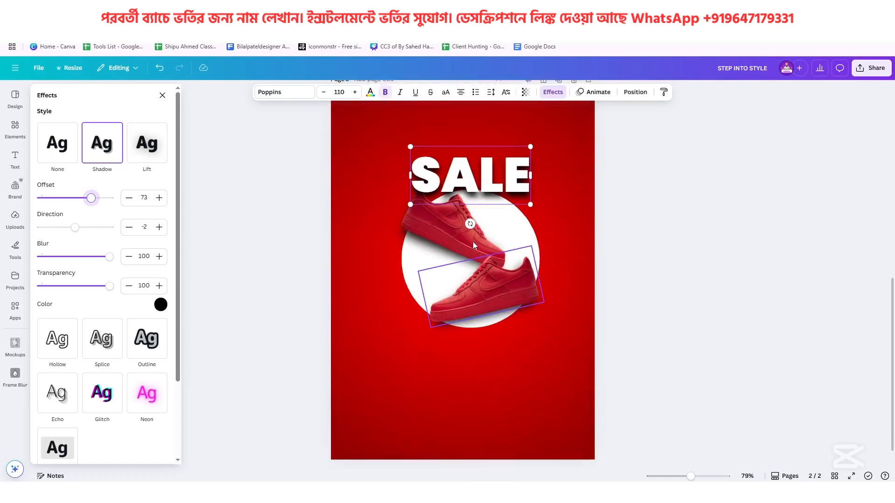
click(541, 226)
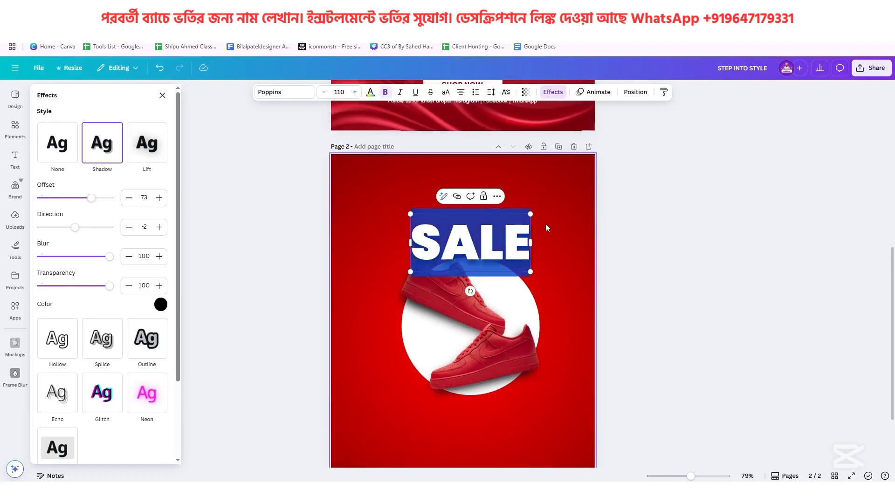
click(526, 233)
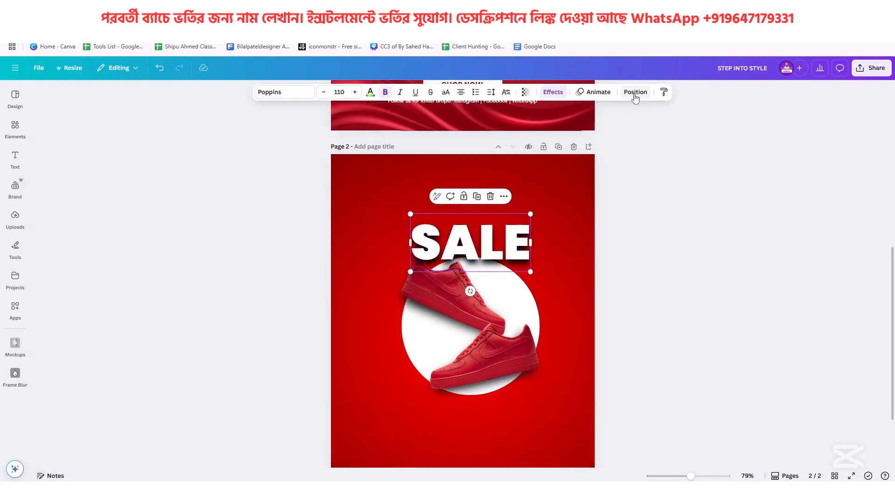
click(635, 92)
click(157, 142)
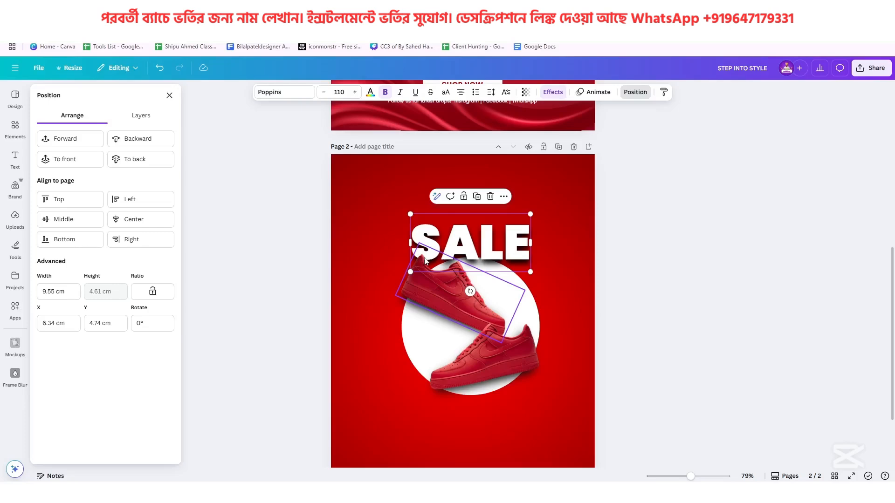
- Check the headline on page 1, switch to the "shoe" Notepad file, and copy MEGA SHOE from its heading line
scroll(424, 257, up, 7)
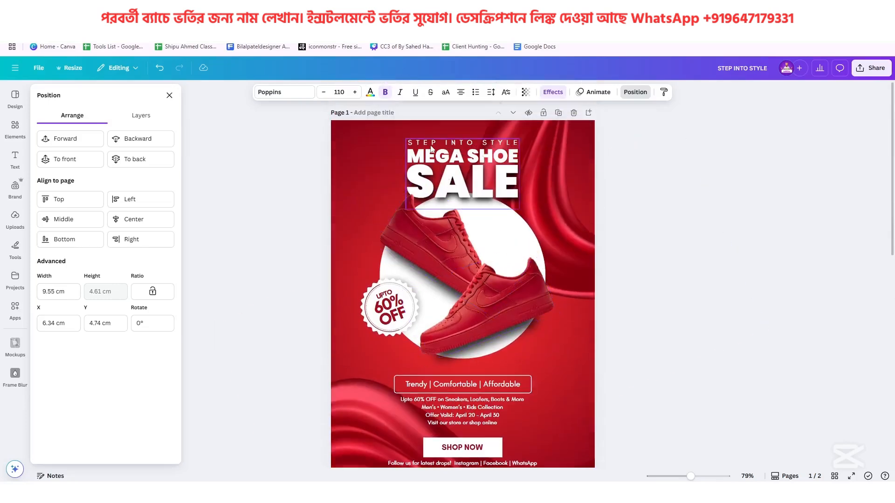
key(alt+Tab)
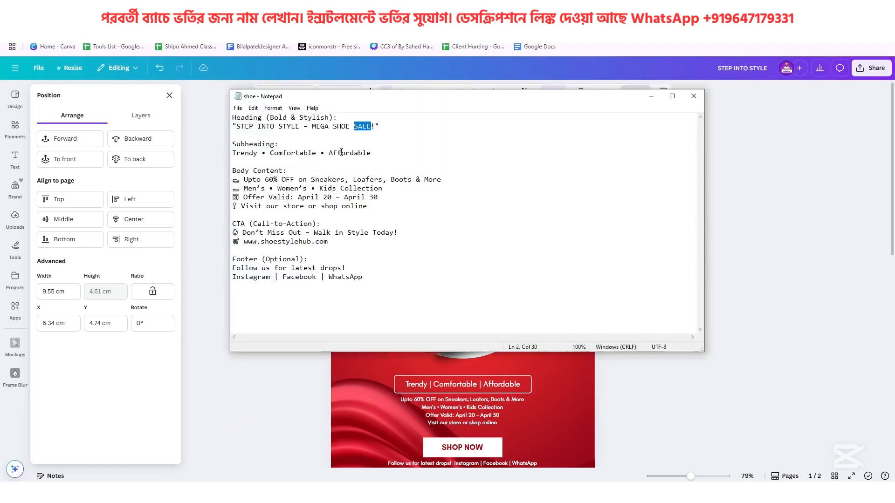
drag(312, 126, 345, 129)
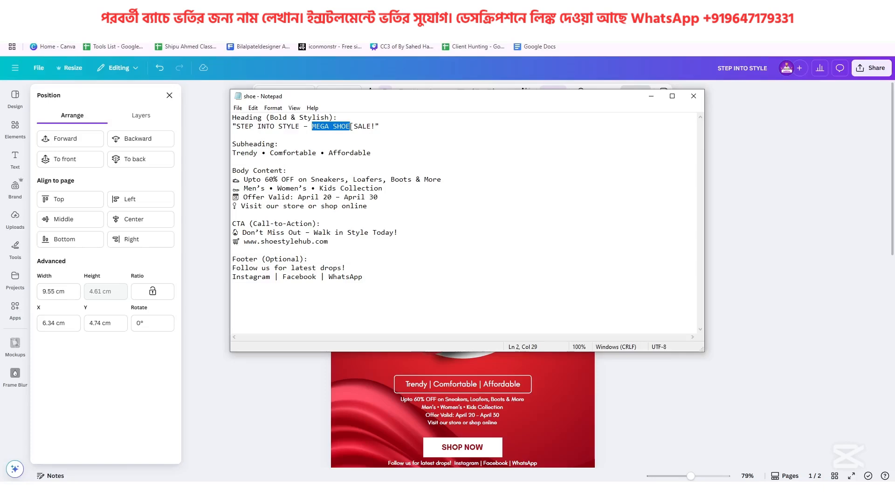
scroll(538, 440, down, 4)
- Back in Canva, duplicate the SALE text on page 2, place the copy above the original, and shrink it to size 48
key(alt+Tab)
scroll(476, 271, down, 3)
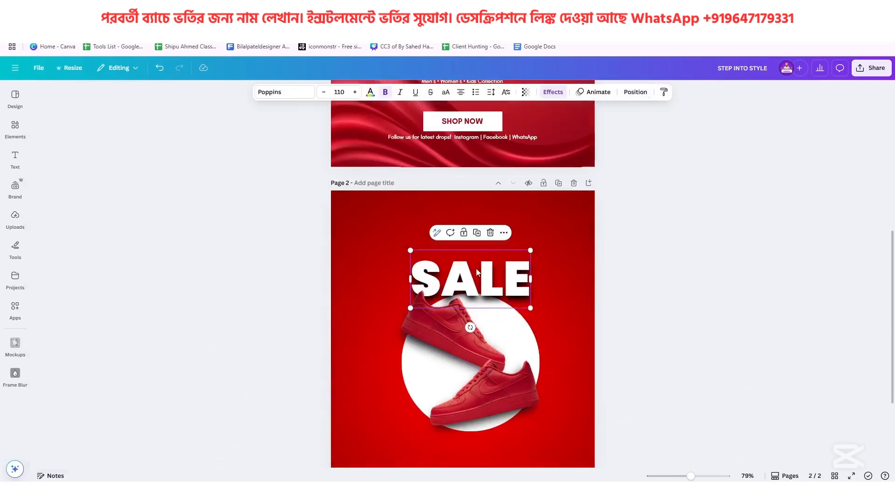
double_click(483, 292)
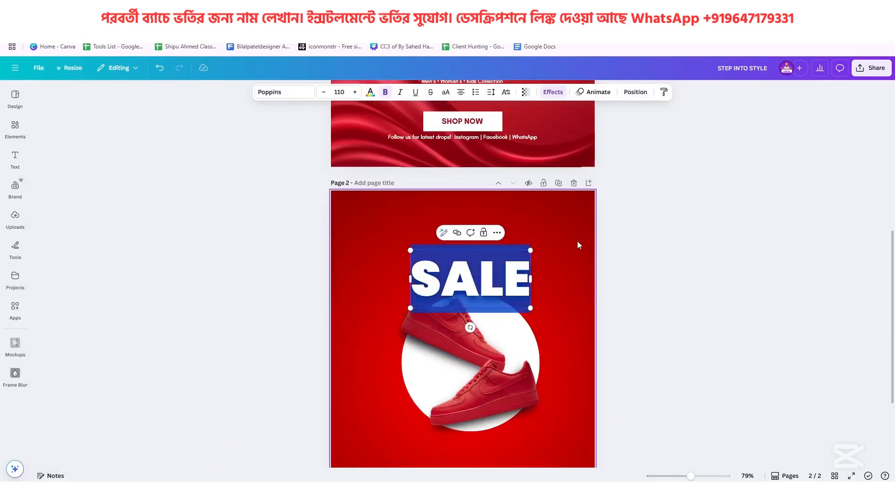
click(577, 242)
click(507, 261)
click(477, 233)
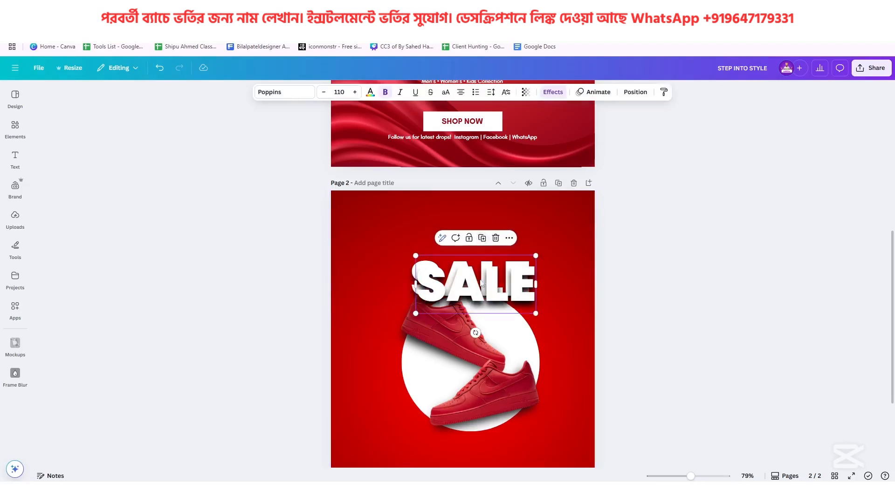
drag(482, 283, 476, 236)
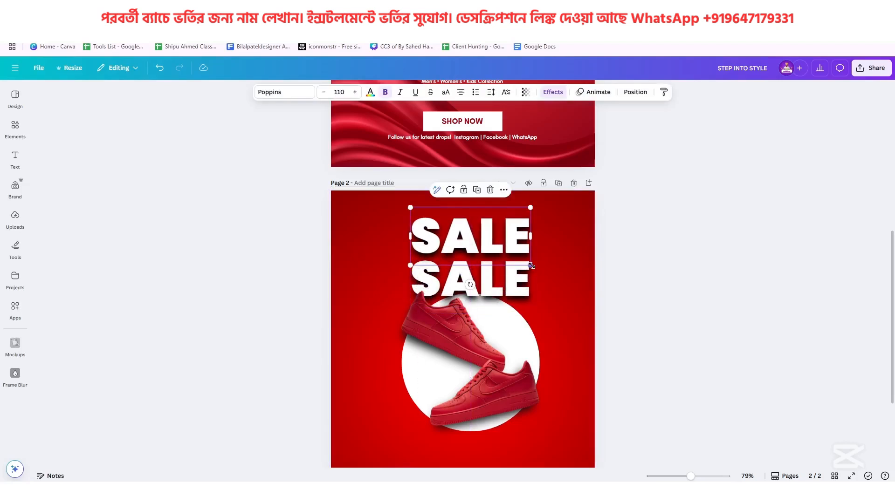
drag(530, 266, 462, 232)
- Replace the smaller SALE copy's text with MEGA SHOE and move it down closer to the large SALE
double_click(438, 221)
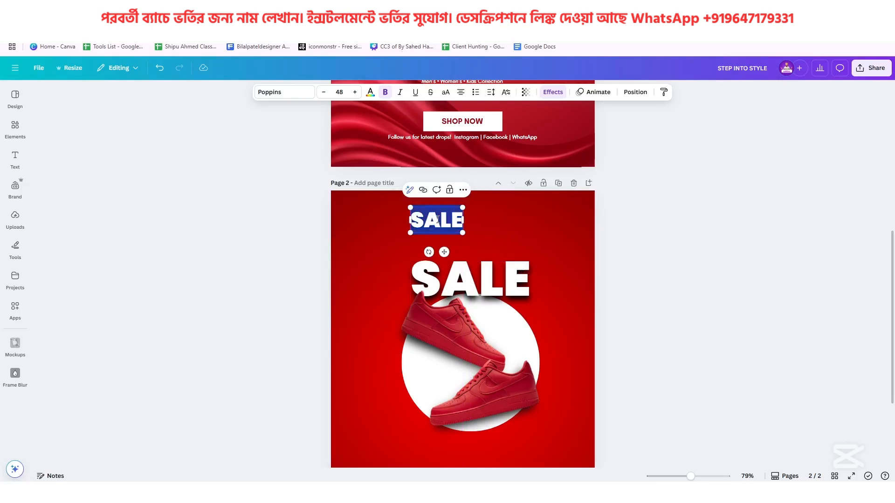
text(MEGA SHOE)
click(532, 234)
drag(480, 222, 485, 243)
- Resize the MEGA SHOE text to 45.3 to match the width of SALE and set it directly above that word
scroll(467, 241, up, 5)
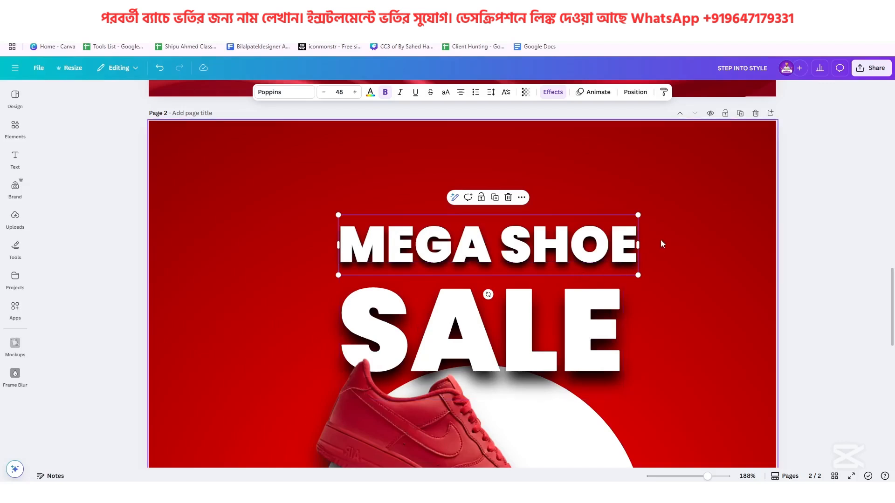
drag(430, 247, 430, 257)
drag(640, 230, 622, 236)
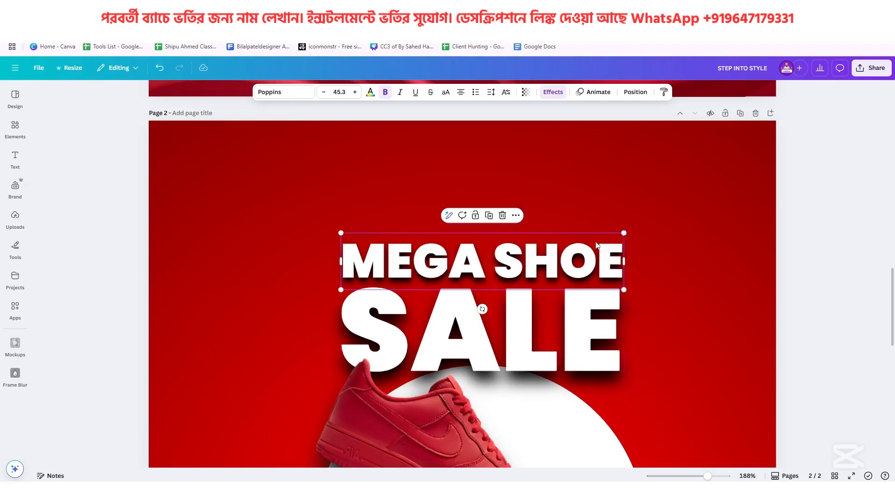
click(670, 269)
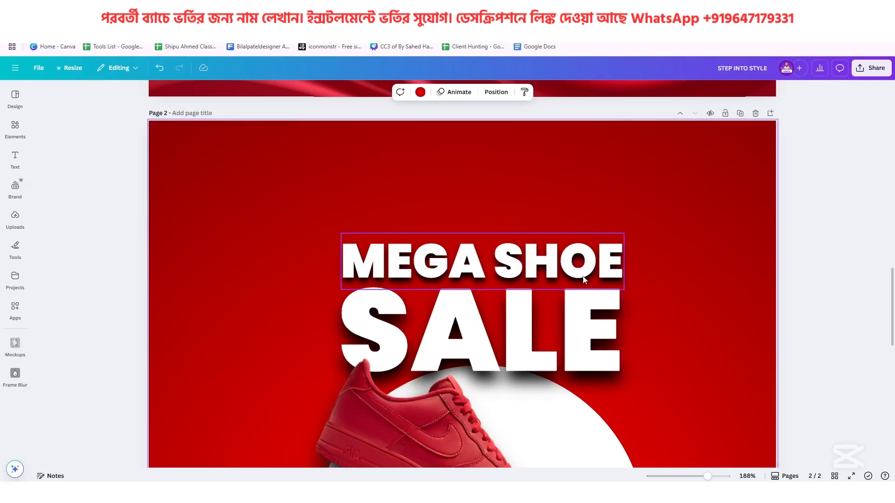
- Compare with the headline on page 1, then place a duplicate of the MEGA SHOE text above the original on page 2
scroll(585, 280, up, 15)
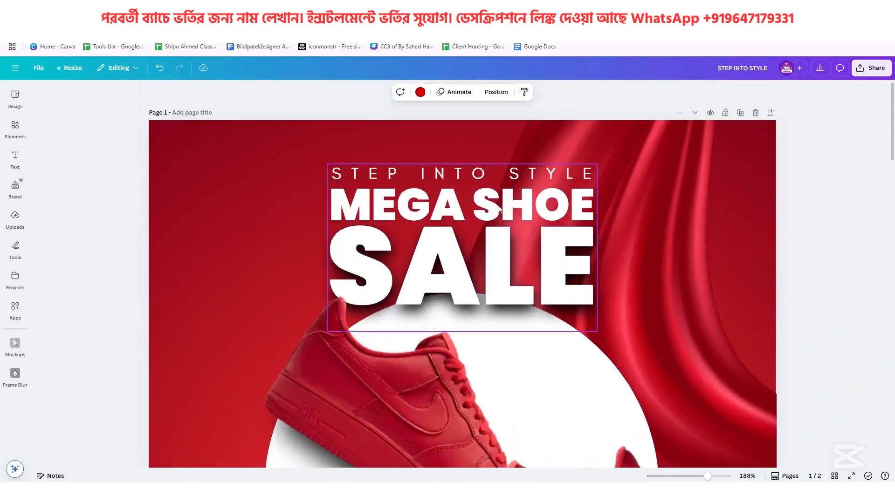
scroll(505, 232, down, 12)
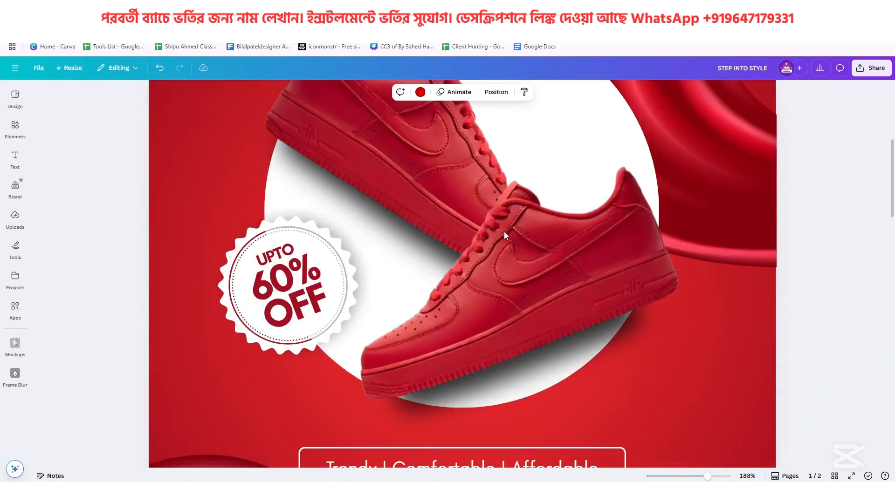
scroll(506, 235, down, 5)
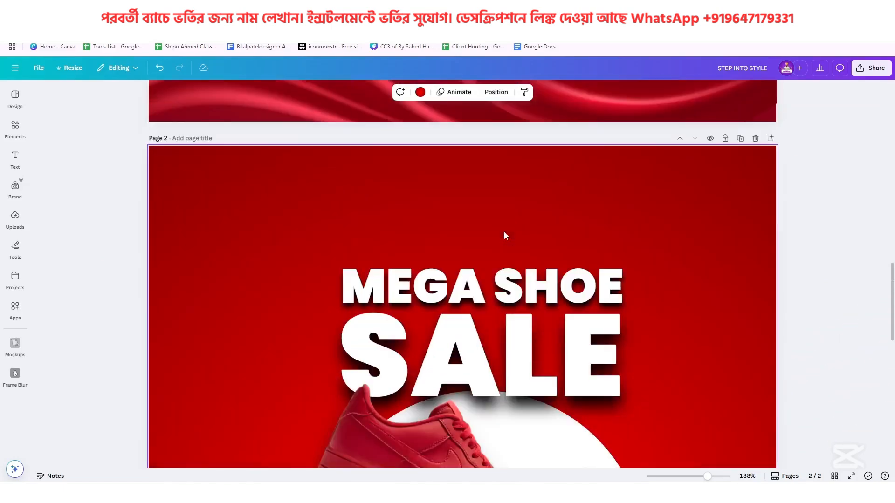
click(463, 288)
drag(463, 289, 461, 247)
- Copy STEP INTO STYLE from the Notepad heading line and, back in Canva, replace the upper MEGA SHOE copy's text with it
key(alt+Tab)
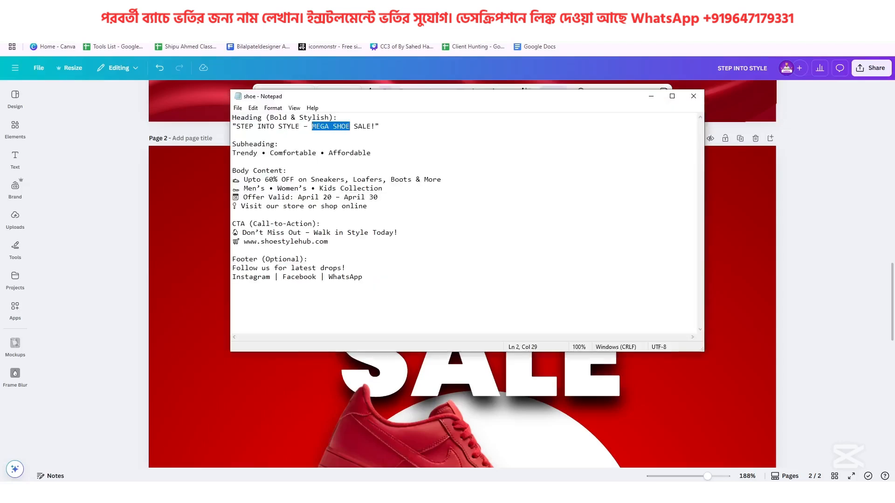
drag(237, 127, 293, 126)
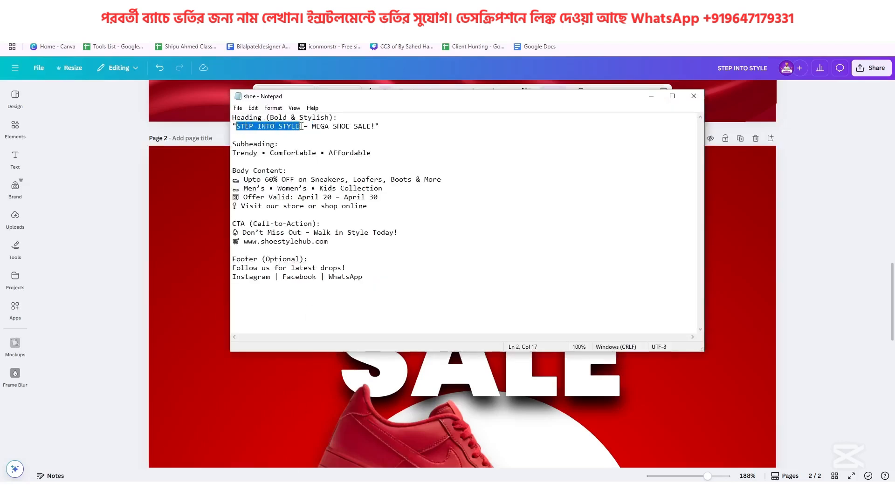
key(alt+Tab)
triple_click(510, 234)
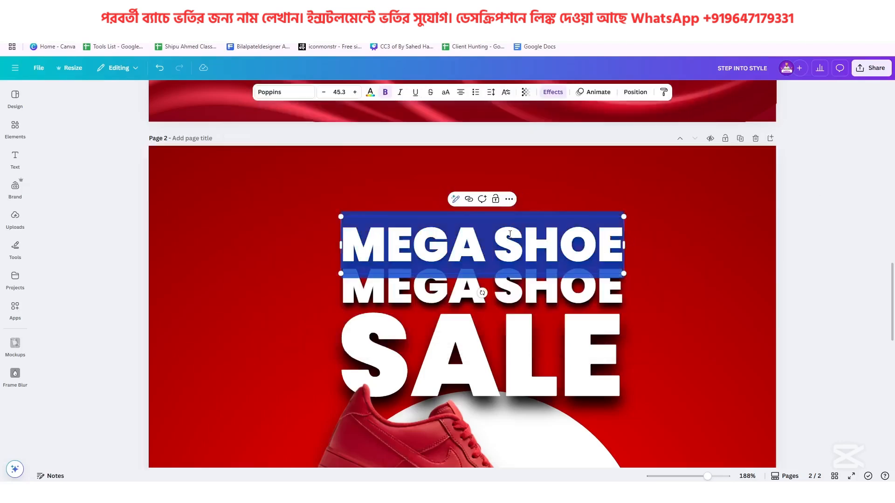
text(STEP INTO STYLE)
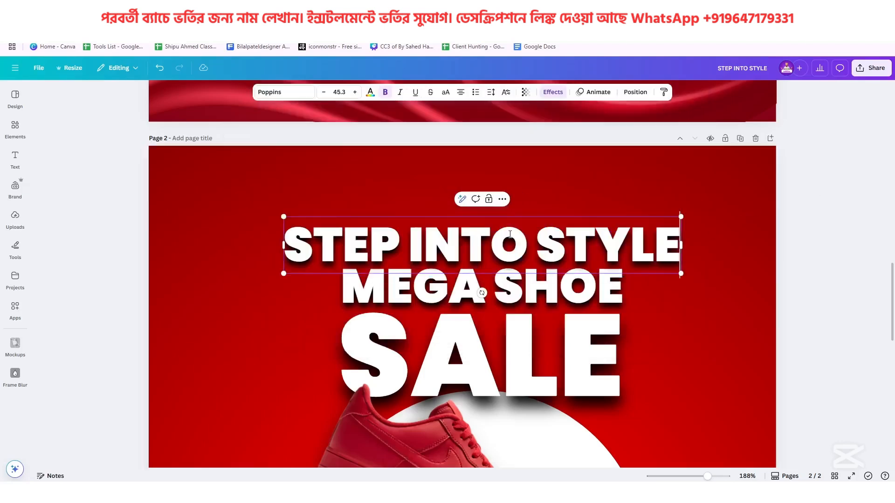
click(748, 276)
click(632, 251)
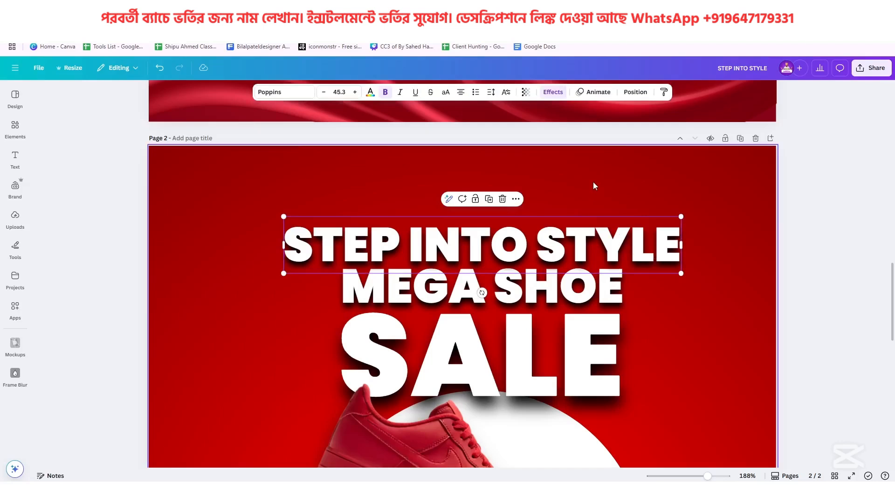
- Remove the shadow effect and bold formatting from the STEP INTO STYLE text on page 2
click(553, 92)
click(46, 146)
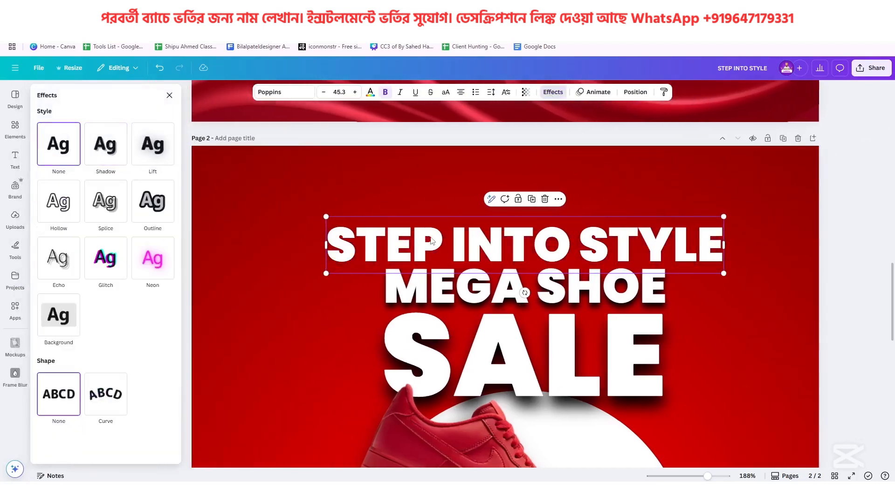
click(385, 92)
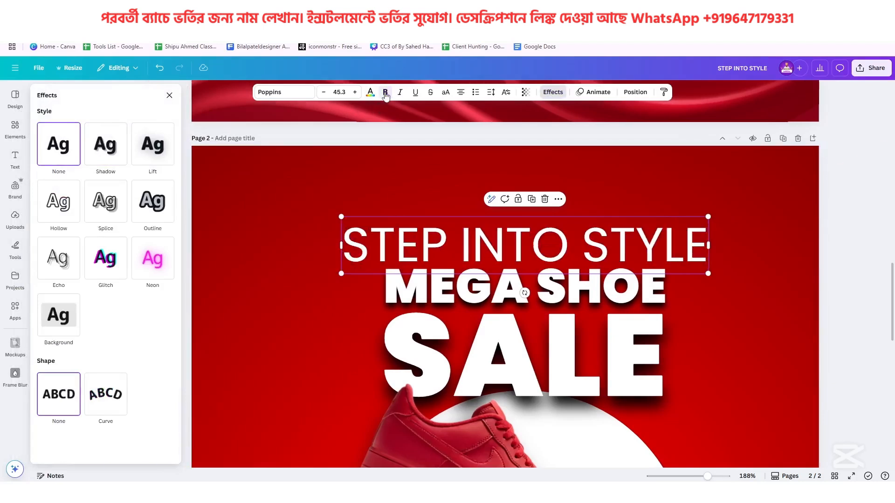
- Resize the STEP INTO STYLE text to 34.9 to match the width of MEGA SHOE and set it directly above that line
drag(341, 273, 384, 269)
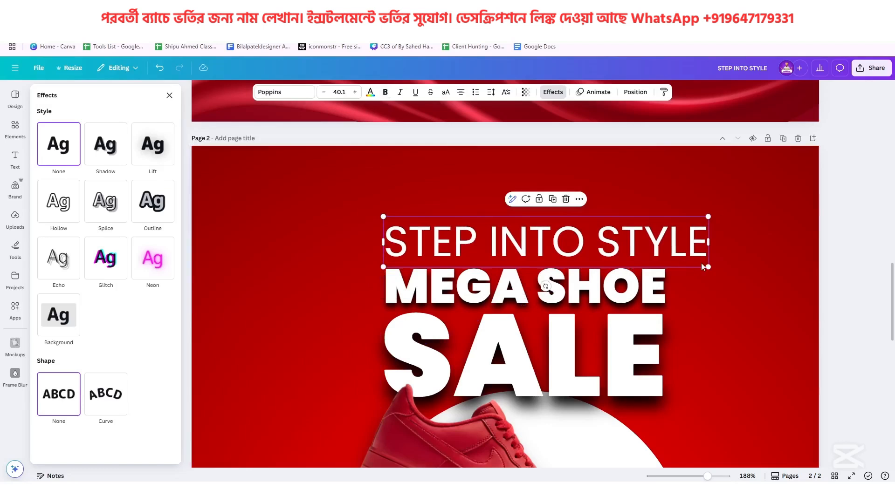
drag(707, 267, 666, 261)
drag(595, 234, 594, 240)
- Following the headline on page 1, shrink STEP INTO STYLE to 15.5 and widen its letter spacing to 687
scroll(552, 243, down, 5)
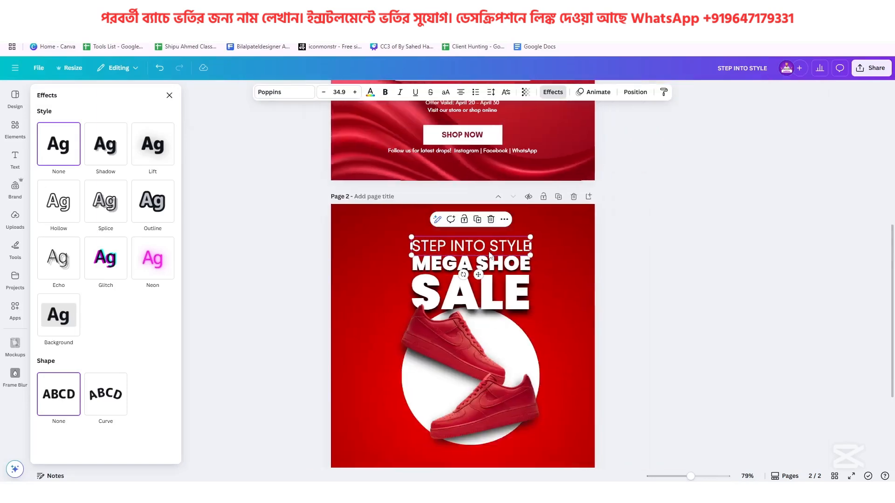
scroll(509, 275, up, 5)
scroll(508, 270, up, 2)
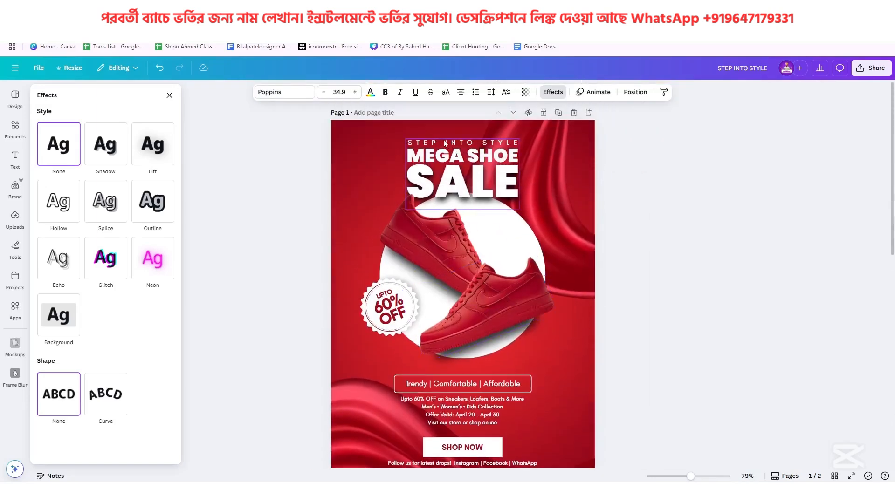
scroll(505, 312, down, 8)
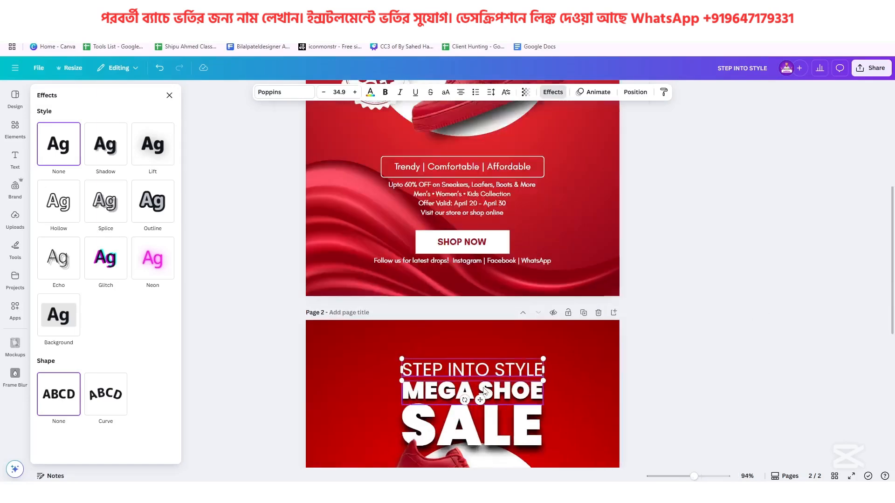
scroll(536, 381, up, 5)
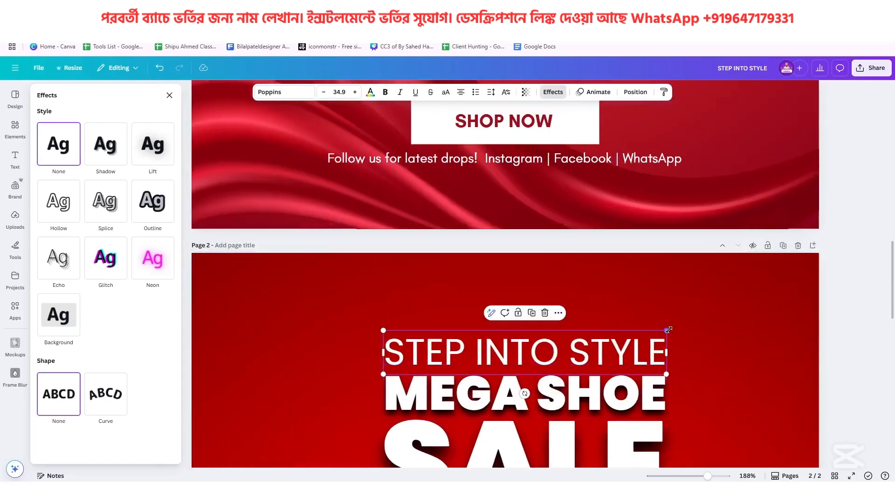
drag(668, 330, 589, 361)
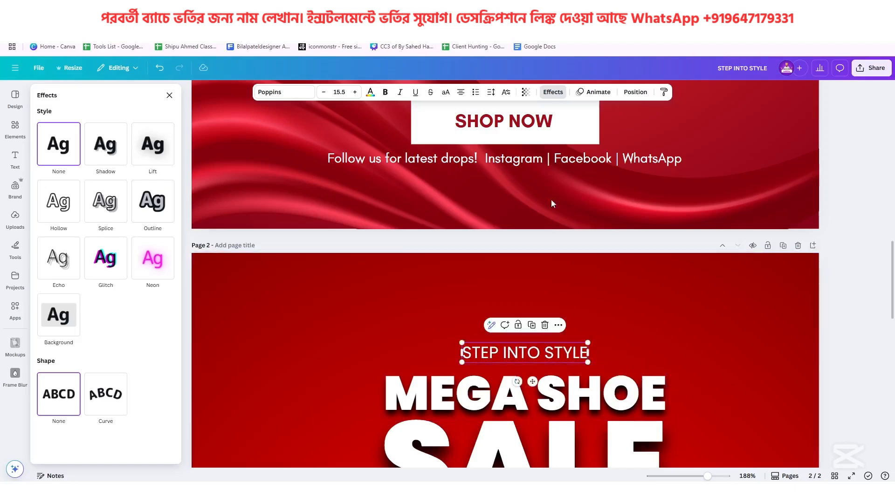
click(491, 92)
drag(460, 126, 504, 133)
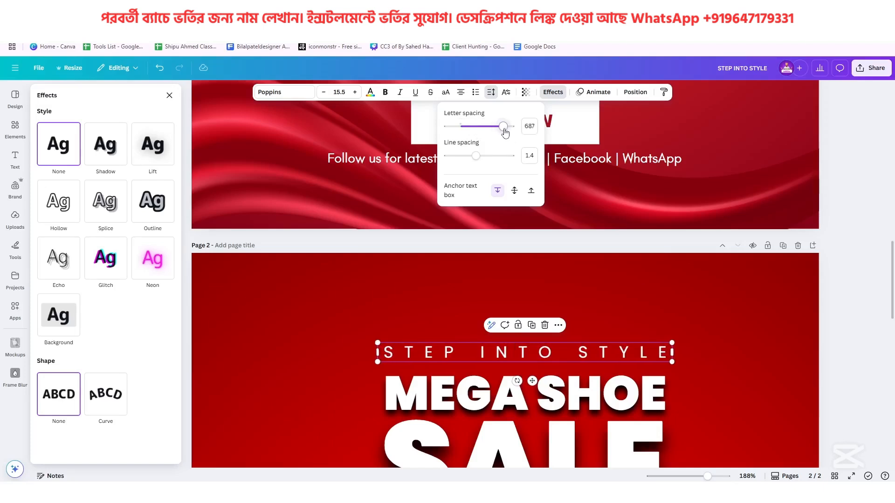
click(725, 353)
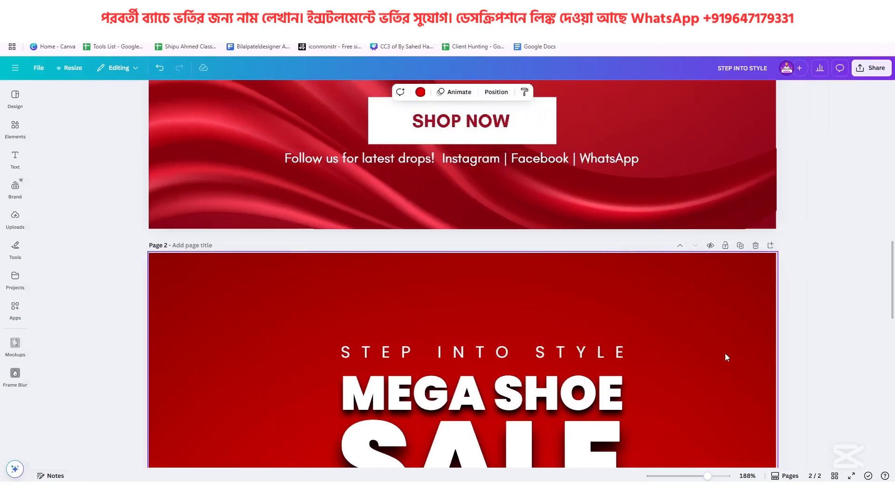
- Group the three headline texts on page 2 and send the group one level backward, behind the upper shoe
scroll(672, 367, down, 2)
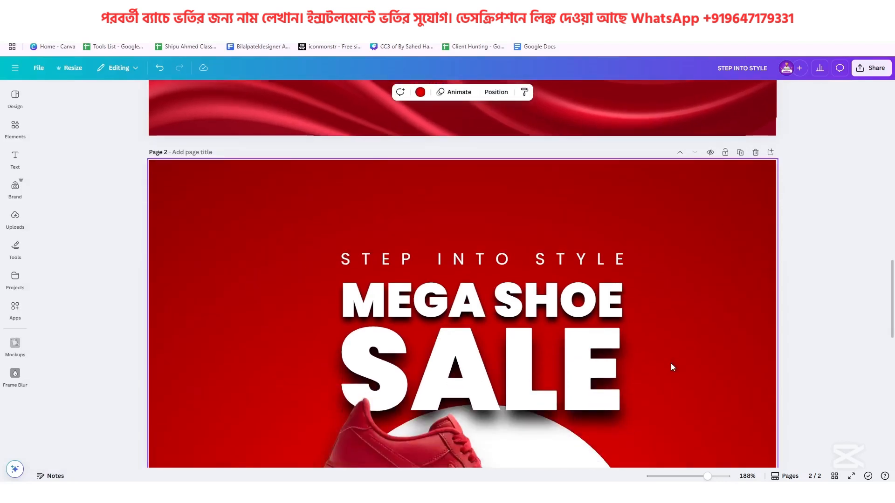
scroll(631, 336, down, 3)
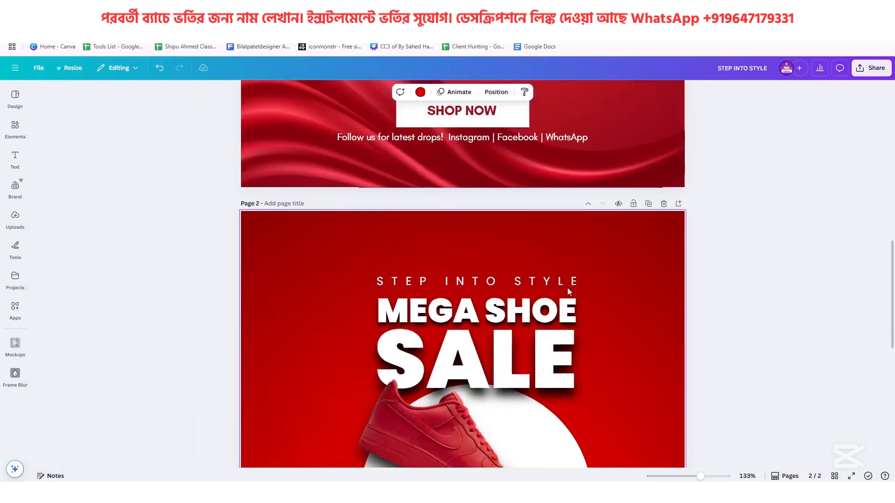
drag(603, 277, 575, 326)
drag(568, 342, 567, 343)
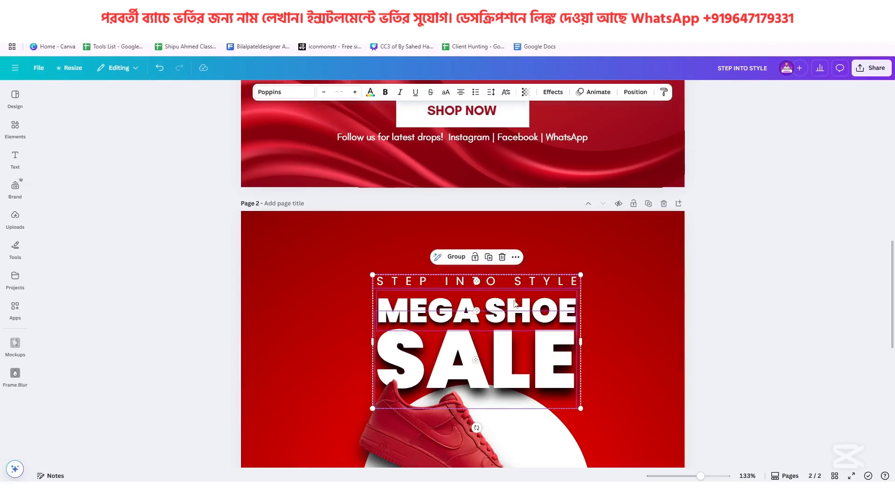
click(453, 257)
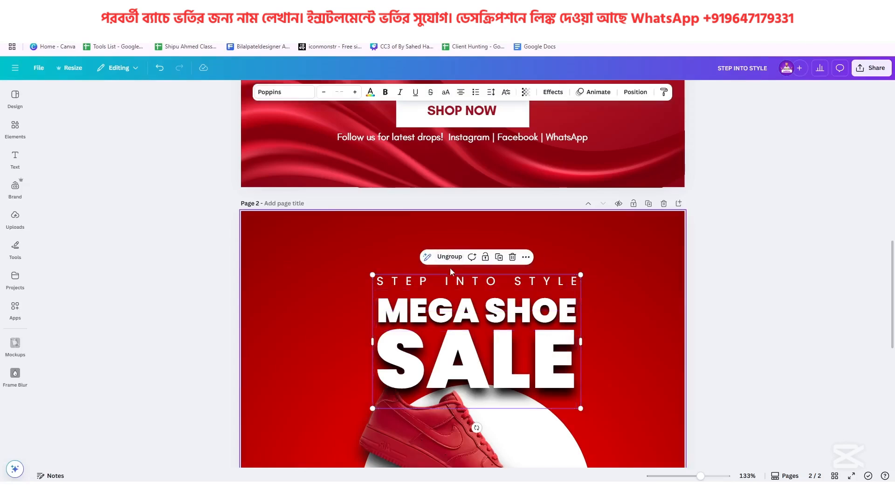
click(635, 92)
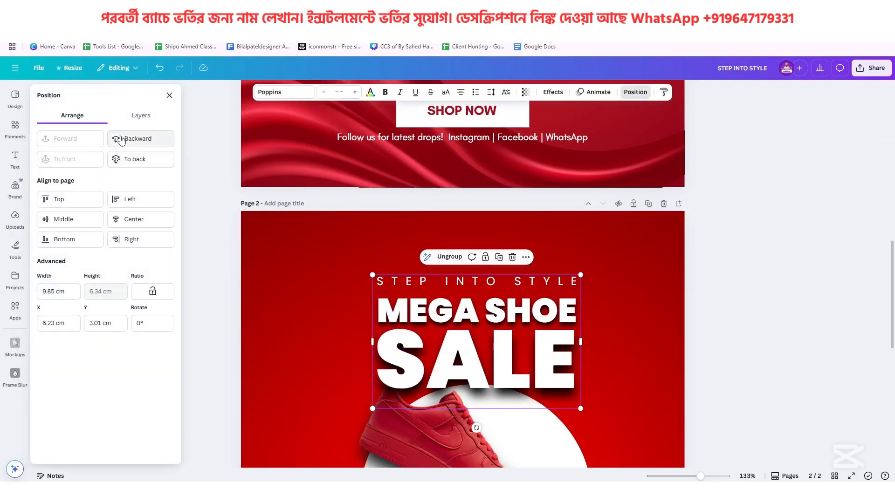
click(136, 139)
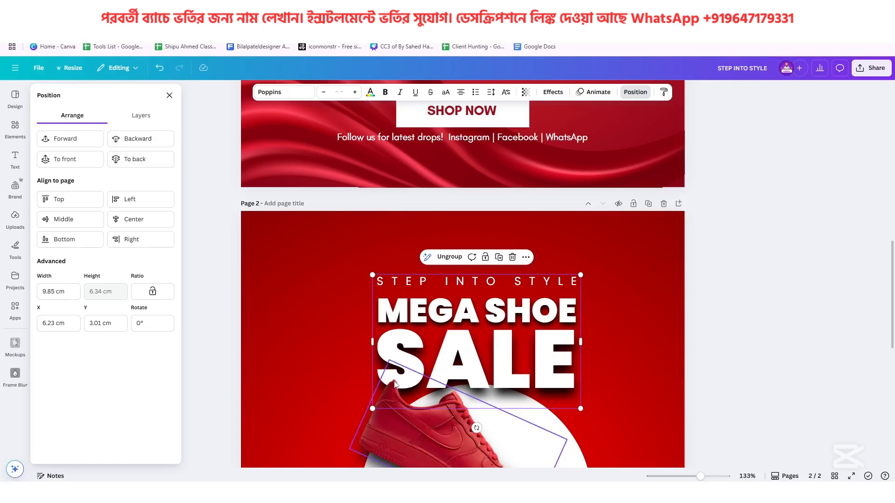
click(625, 356)
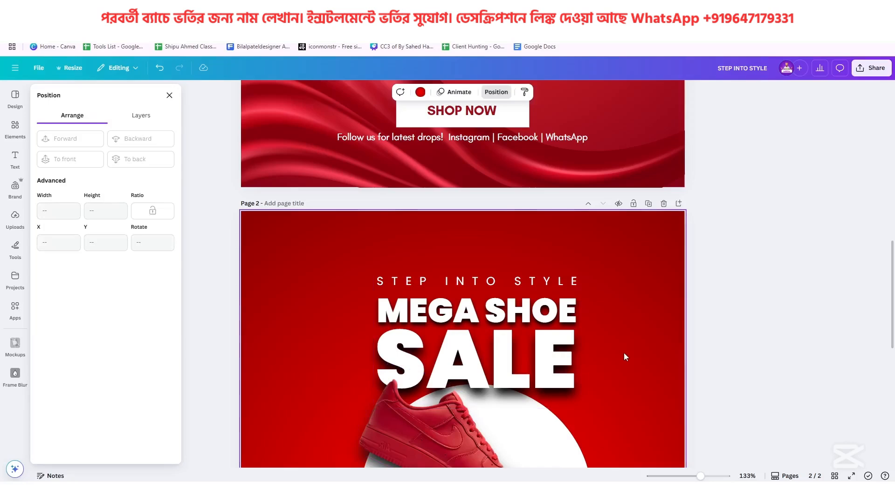
- Copy the subheading Trendy • Comfortable • Affordable from Notepad and paste it below the shoes on page 2 in Canva
scroll(625, 355, down, 4)
scroll(624, 357, up, 8)
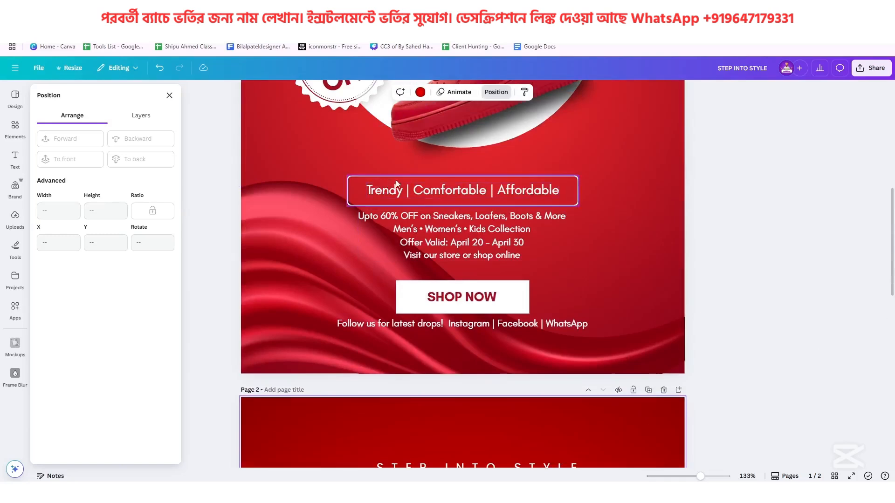
scroll(503, 323, down, 7)
scroll(505, 327, down, 6)
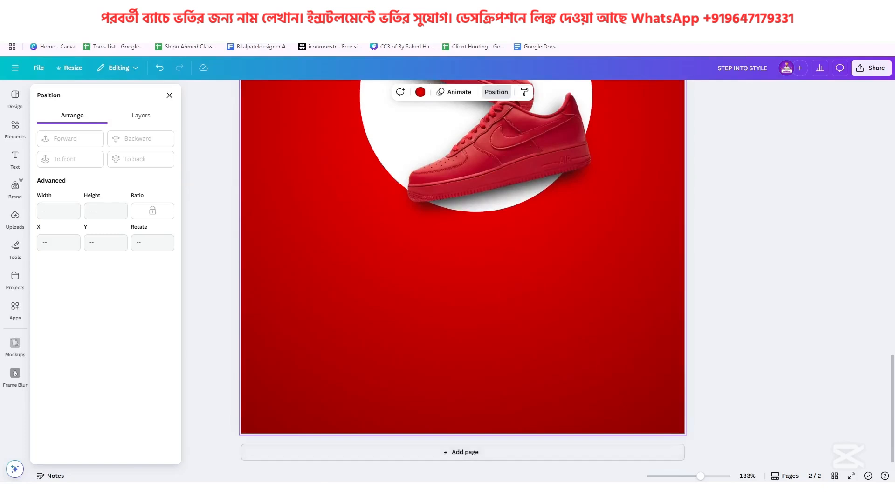
key(alt+Tab)
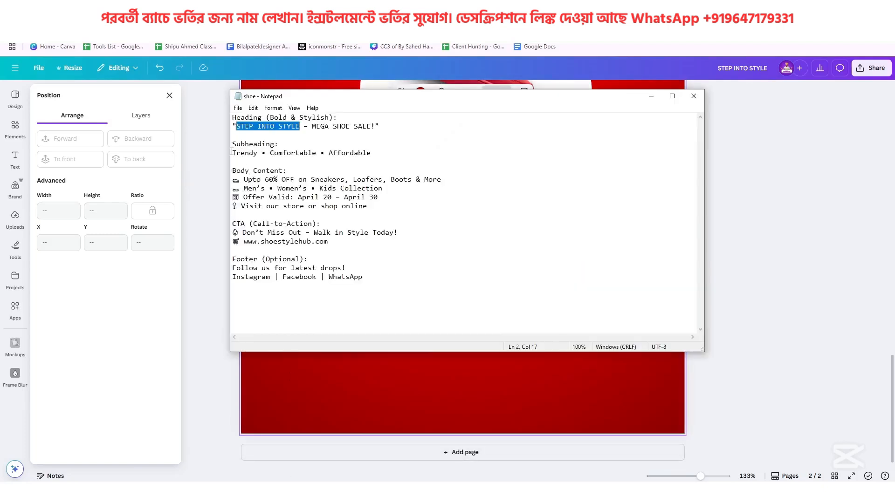
drag(232, 152, 379, 154)
key(ctrl+c)
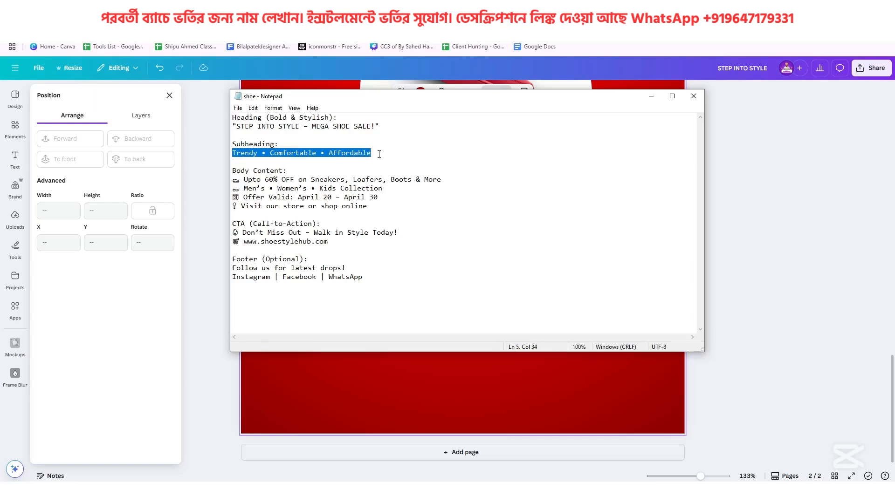
click(473, 378)
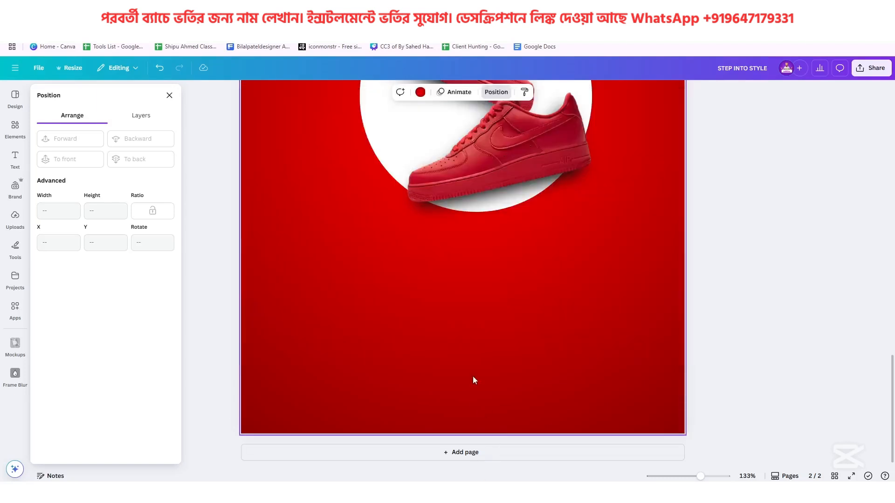
key(ctrl+v)
click(441, 299)
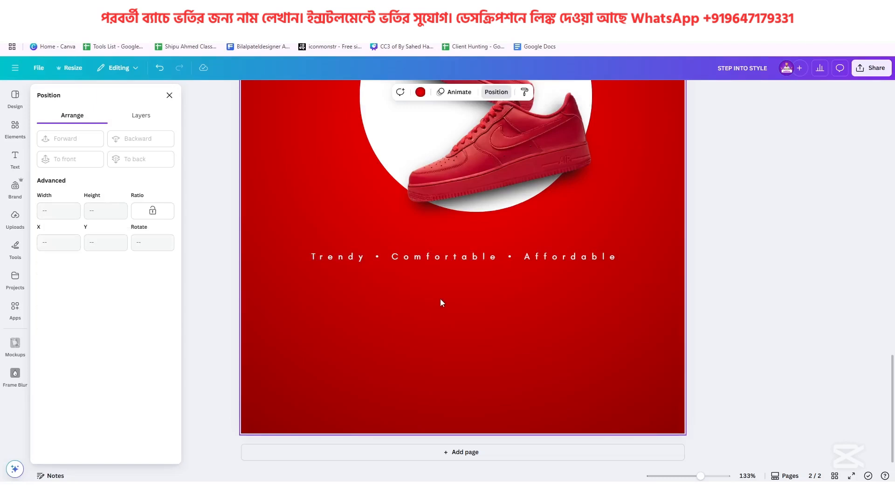
- Delete both bullets between the words of the pasted subheading on page 2
click(460, 256)
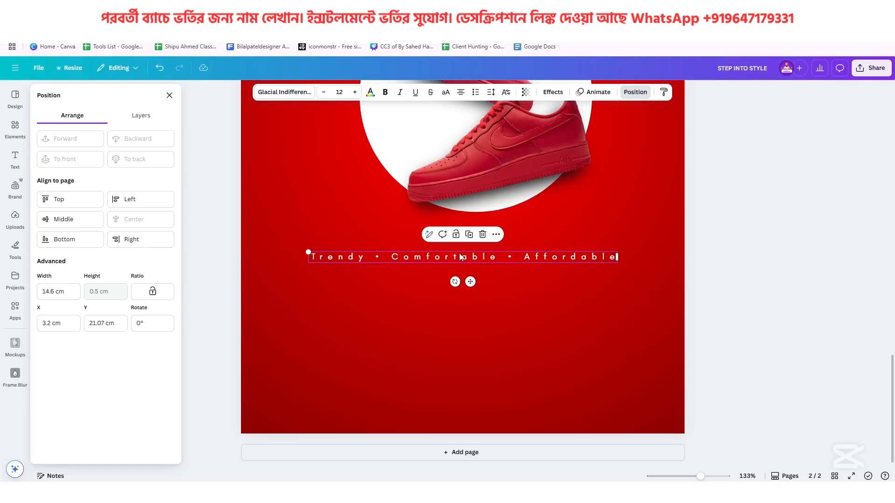
scroll(460, 256, up, 5)
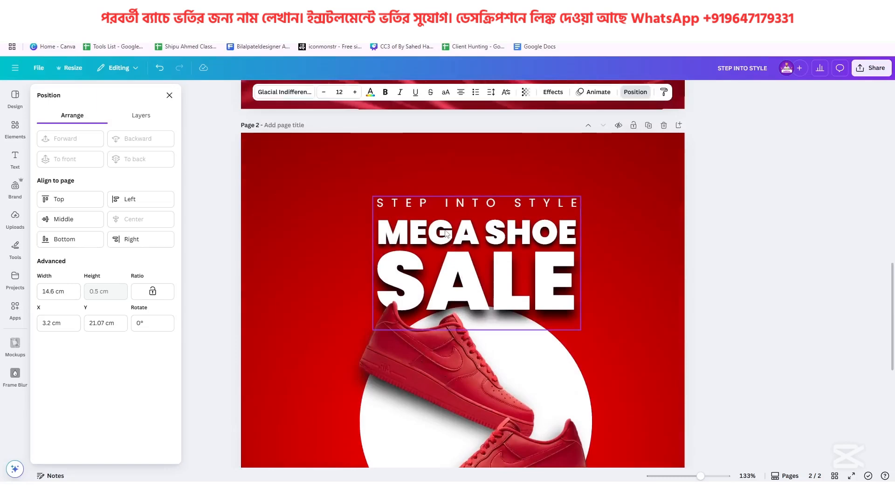
scroll(445, 233, down, 5)
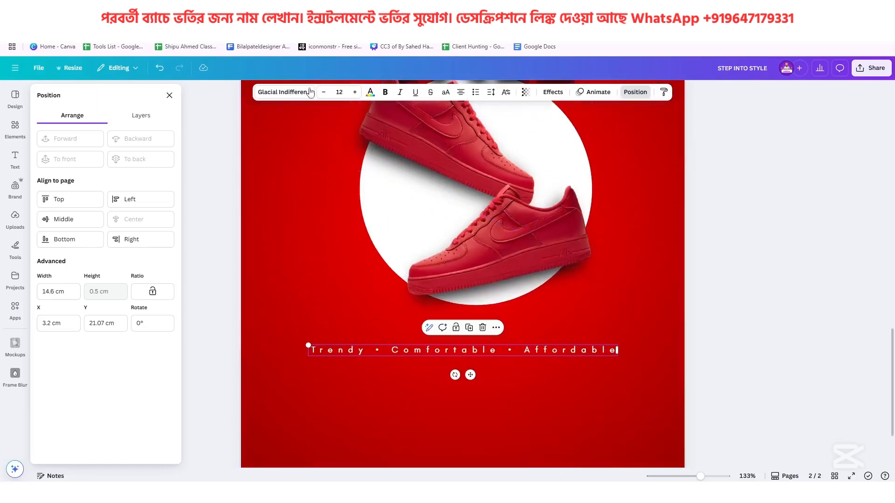
click(401, 348)
click(394, 354)
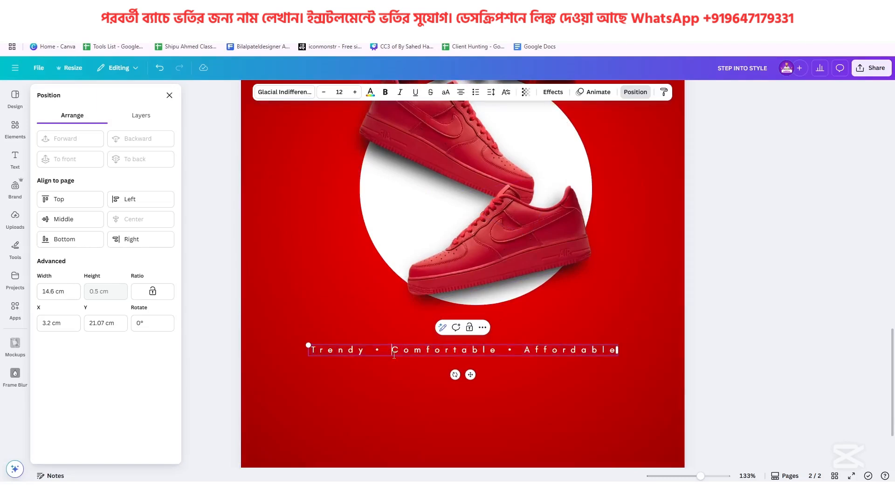
key(BackSpace)
key(BackSpace)
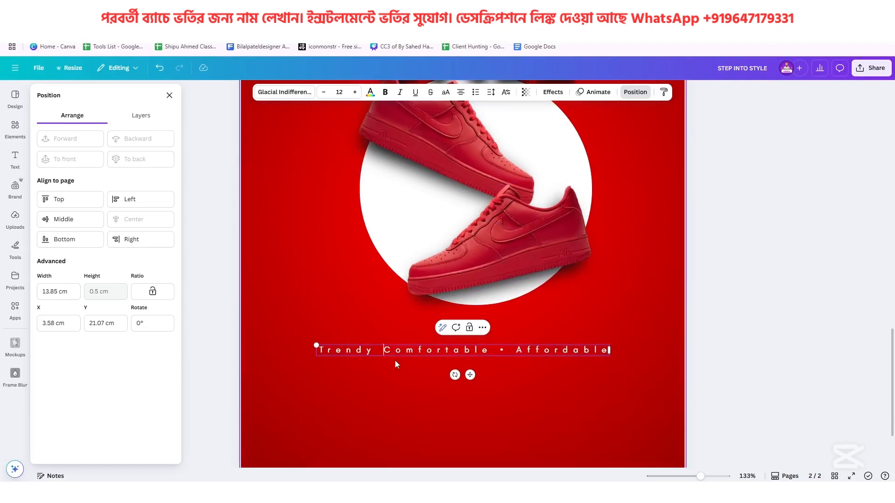
click(516, 352)
key(BackSpace)
key(BackSpace)
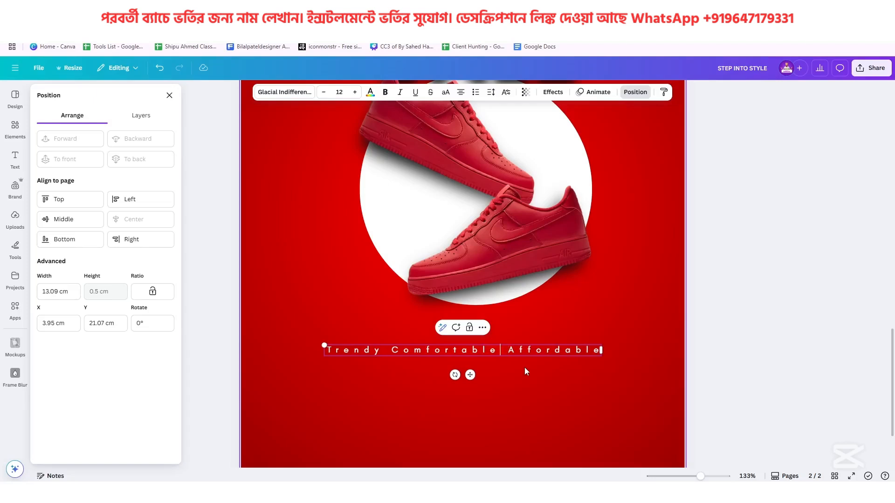
- Insert vertical bars between the subheading's words so it reads Trendy | Comfortable | Affordable
text(|)
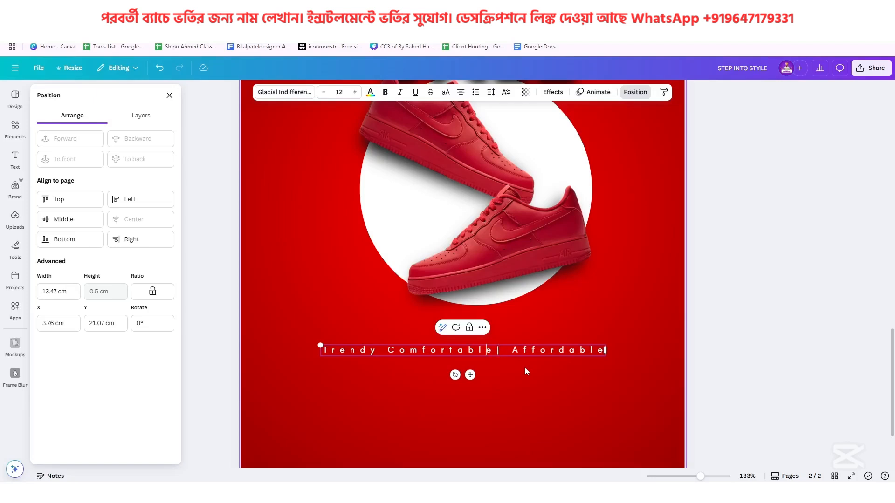
key(Left)
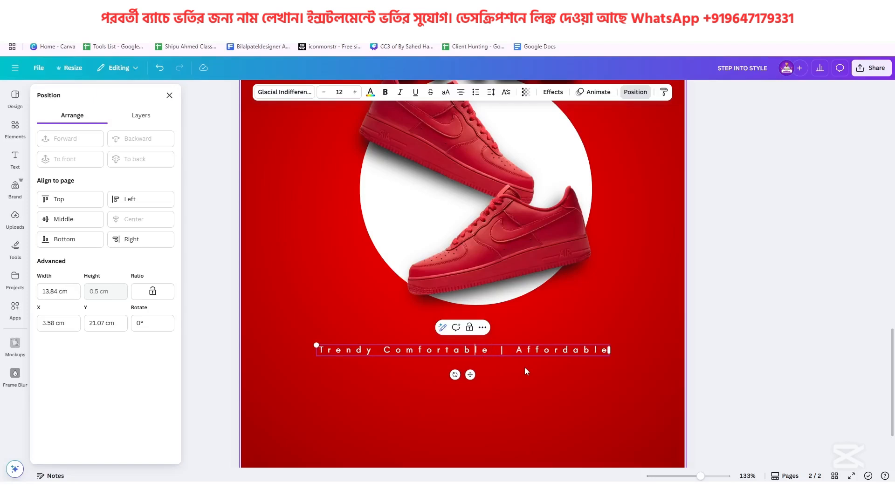
key(Left)
key(Left)
key(Left)
key(Left)
key(Left)
key(Left)
key(Left)
key(Left)
key(Left)
text(|)
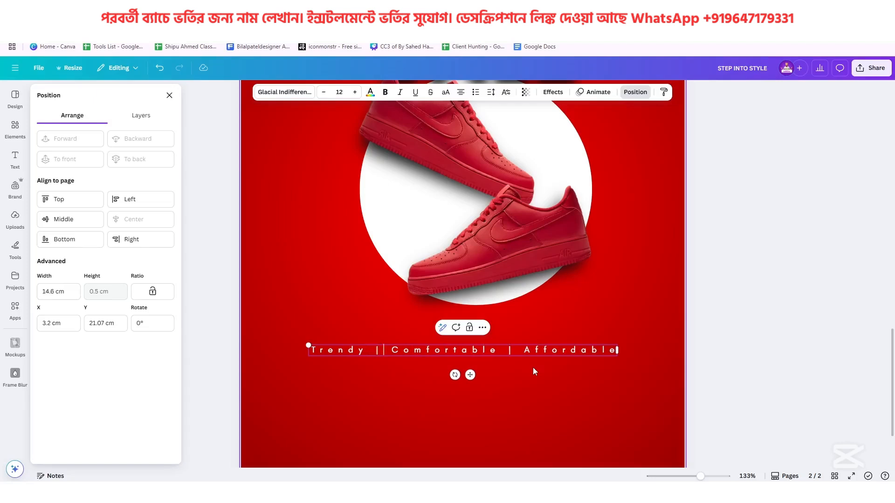
click(533, 368)
click(534, 356)
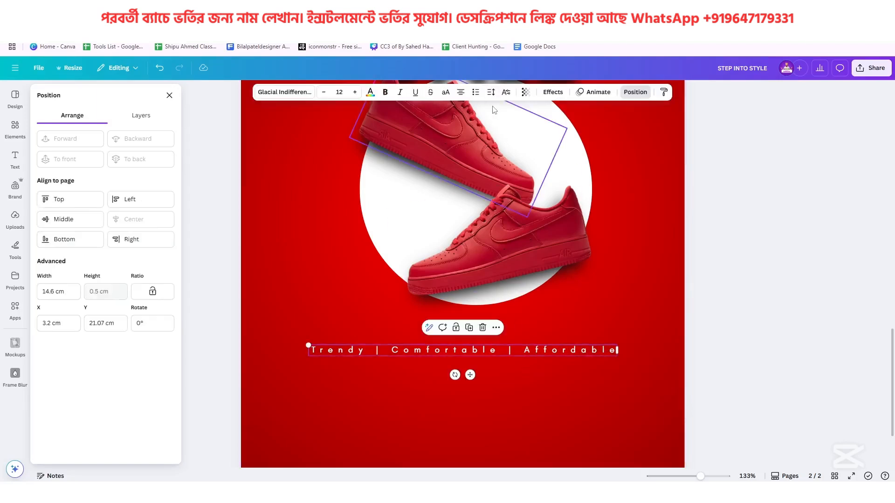
- Set the letter spacing of the Trendy | Comfortable | Affordable subheading to 0
click(491, 91)
drag(498, 127, 462, 147)
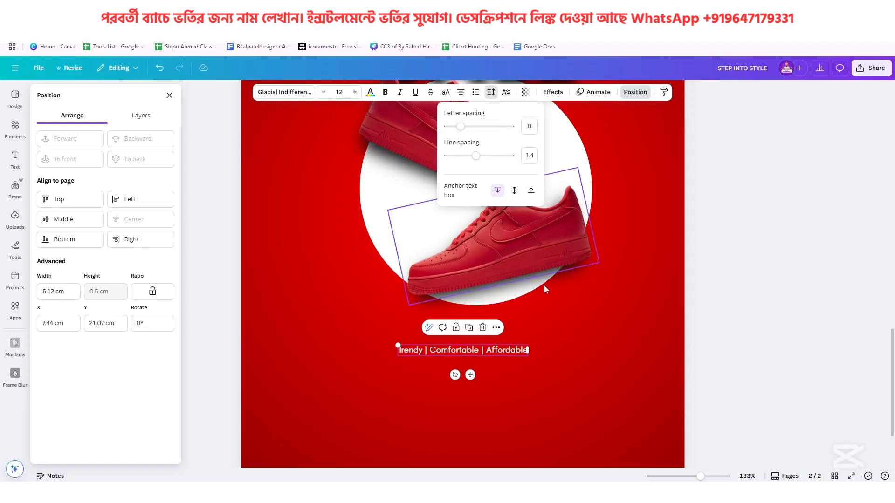
click(545, 357)
click(545, 357)
click(500, 355)
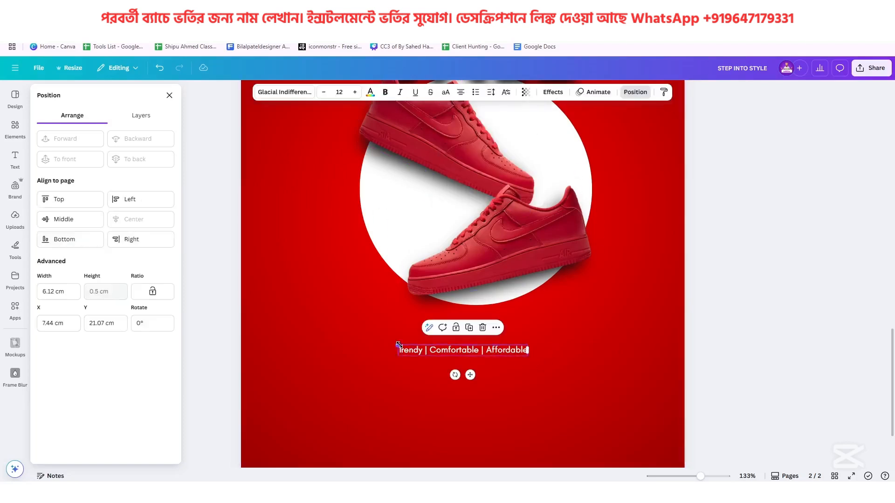
- Enlarge the Trendy | Comfortable | Affordable subheading to font size 19.2 and move it centred below the shoe circle
drag(399, 345, 358, 341)
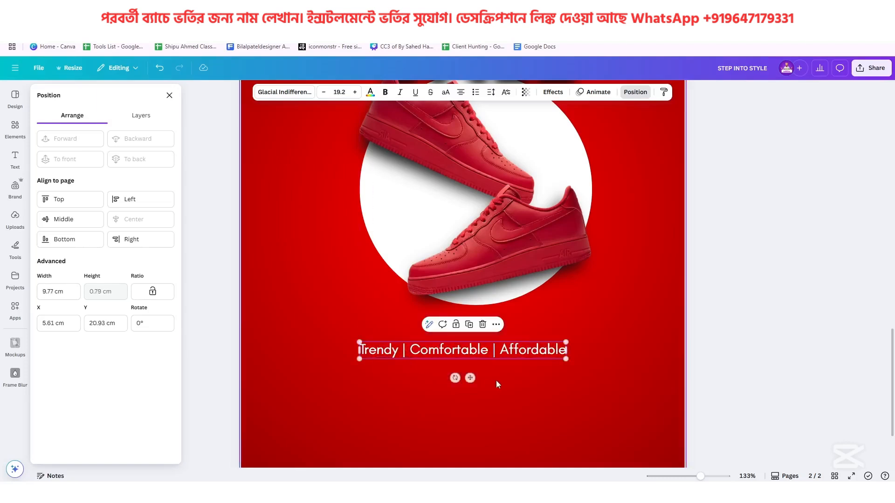
drag(492, 356, 506, 339)
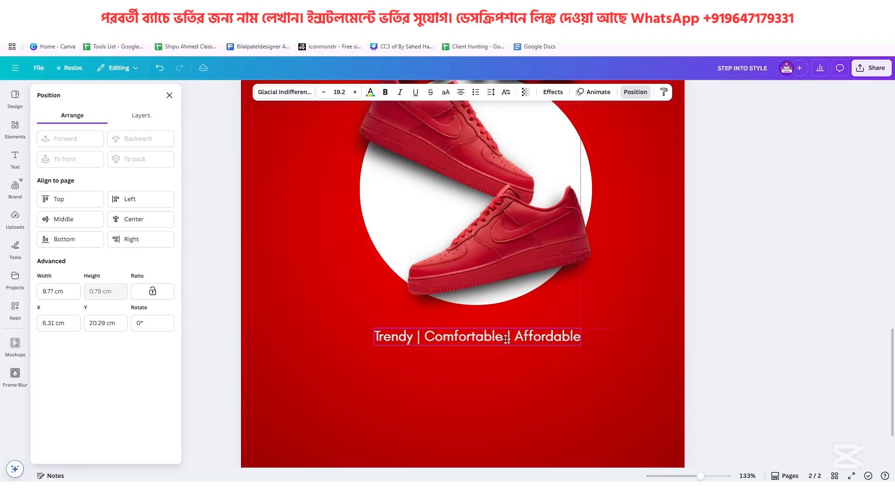
click(410, 374)
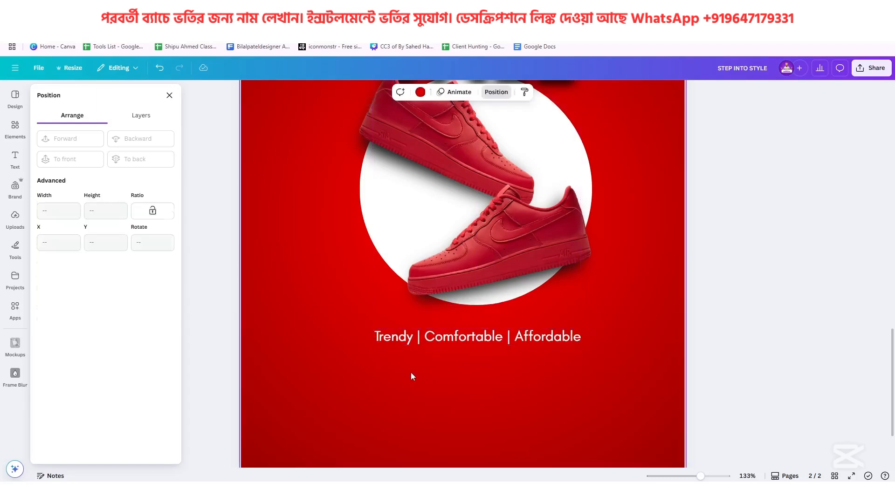
click(169, 95)
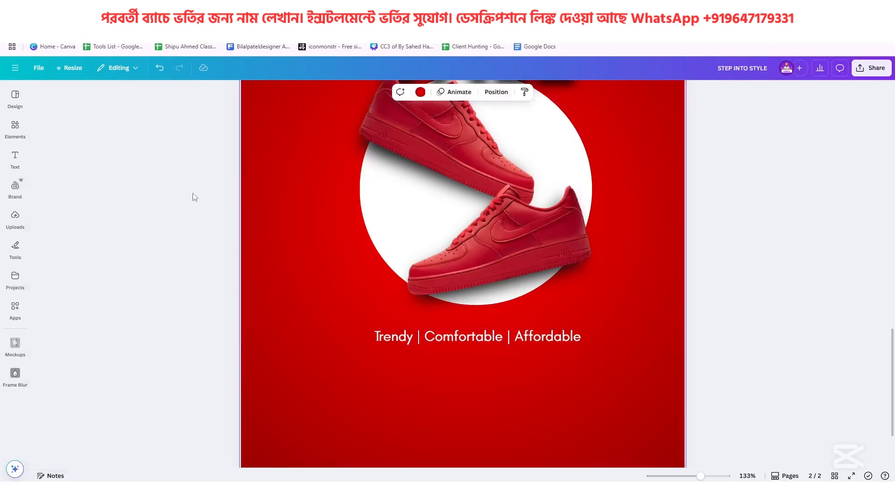
- Add a rectangle around the subheading on page 2, about 11.75 cm wide and 1.56 cm high
key(r)
click(366, 405)
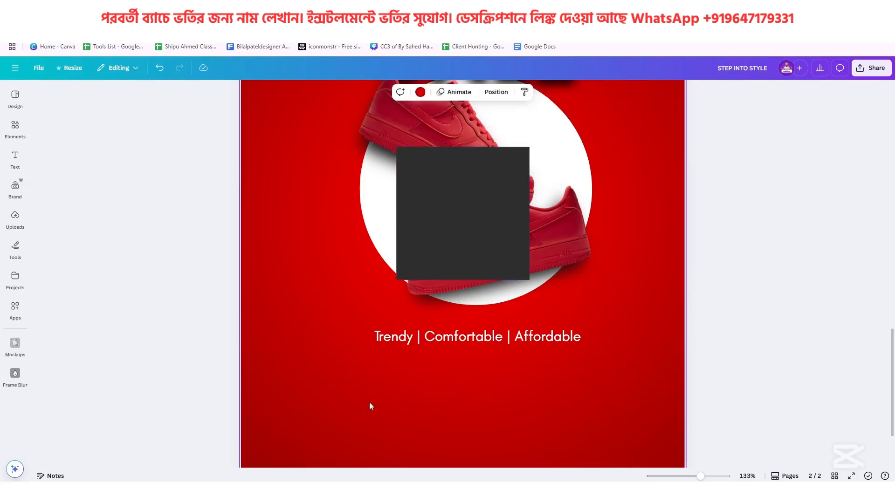
drag(427, 195, 385, 368)
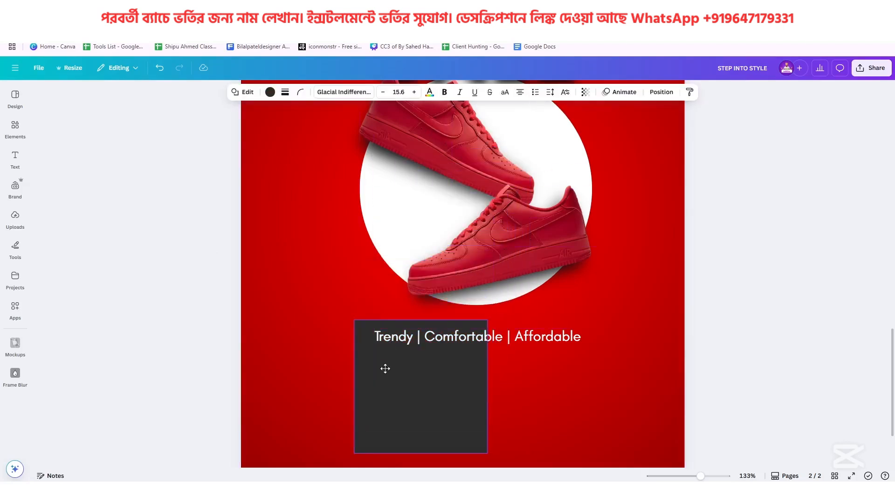
drag(422, 452, 422, 353)
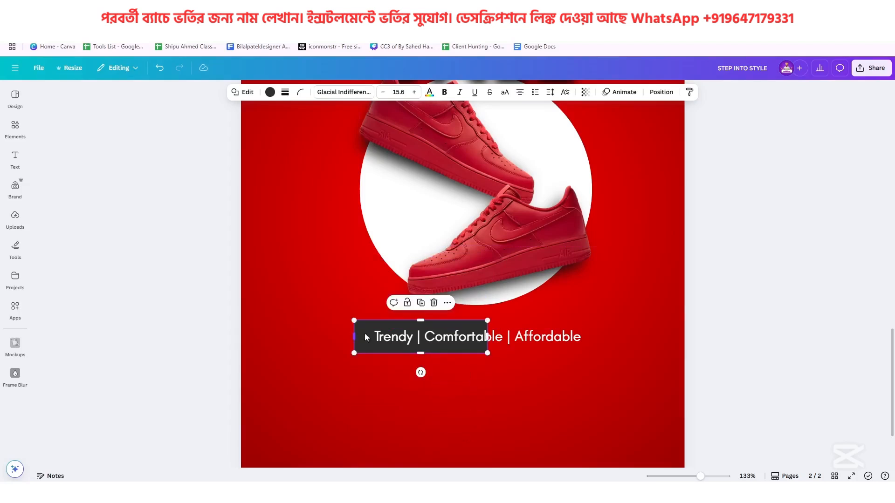
drag(487, 337, 602, 335)
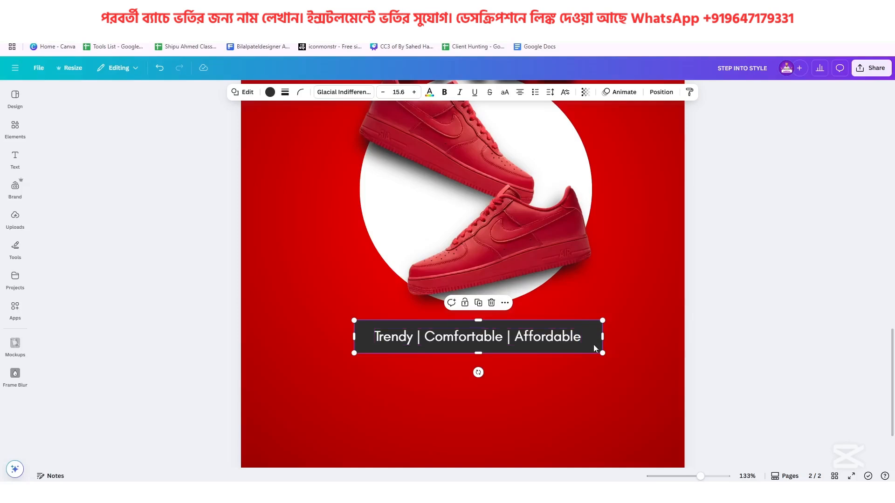
- Give the rectangle around the subheading a solid border with a weight of 2
scroll(594, 345, up, 8)
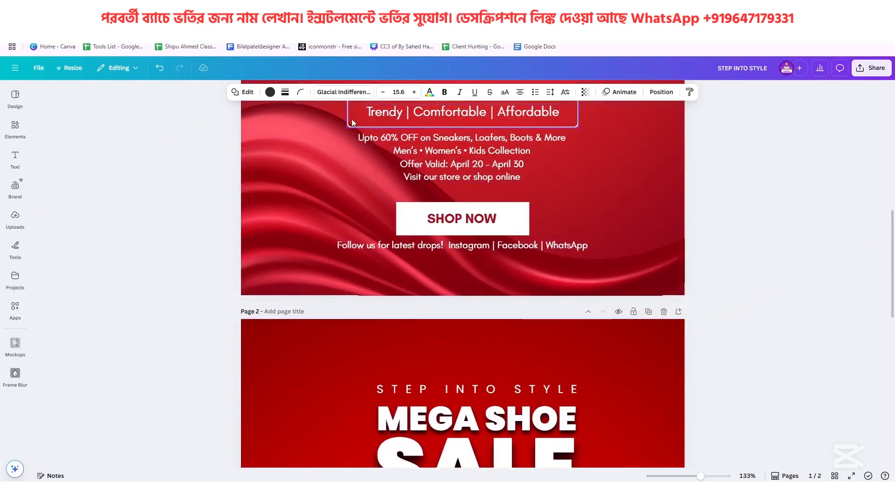
scroll(588, 397, down, 5)
scroll(588, 395, down, 3)
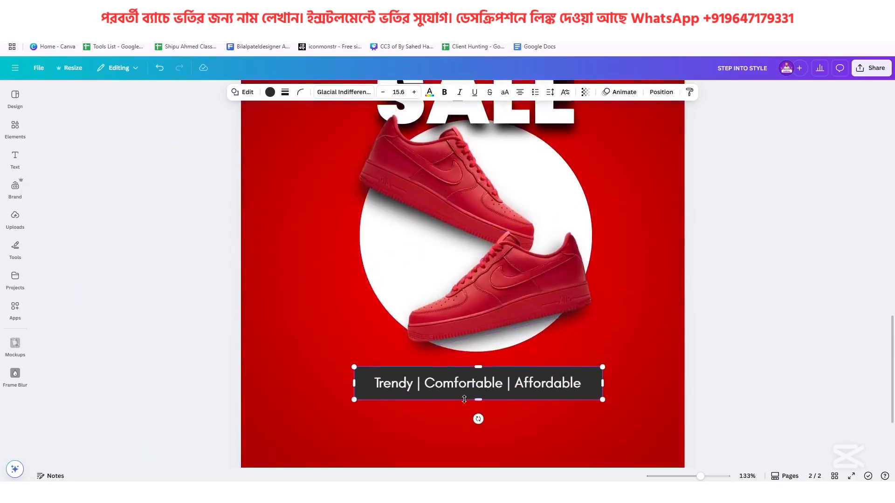
click(284, 92)
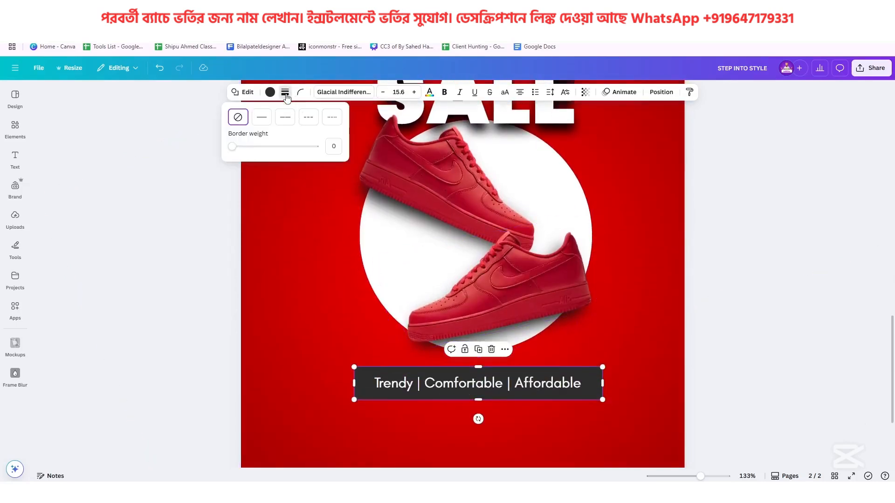
click(262, 117)
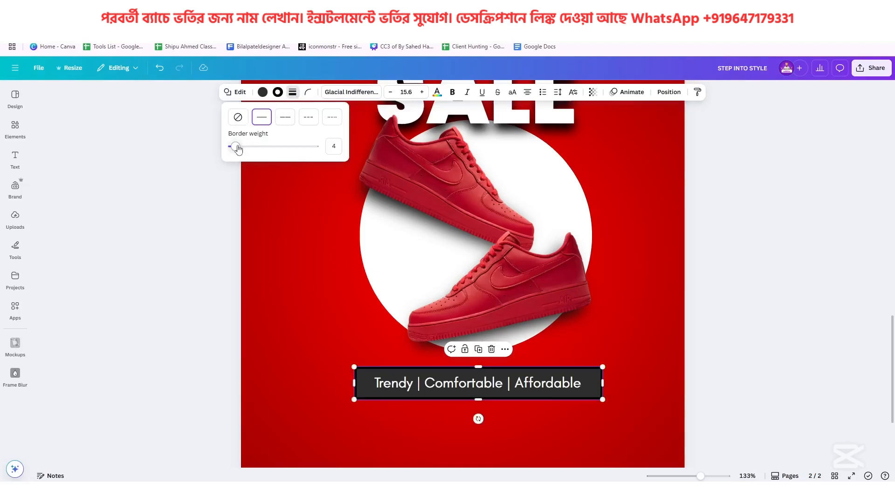
drag(235, 147, 234, 153)
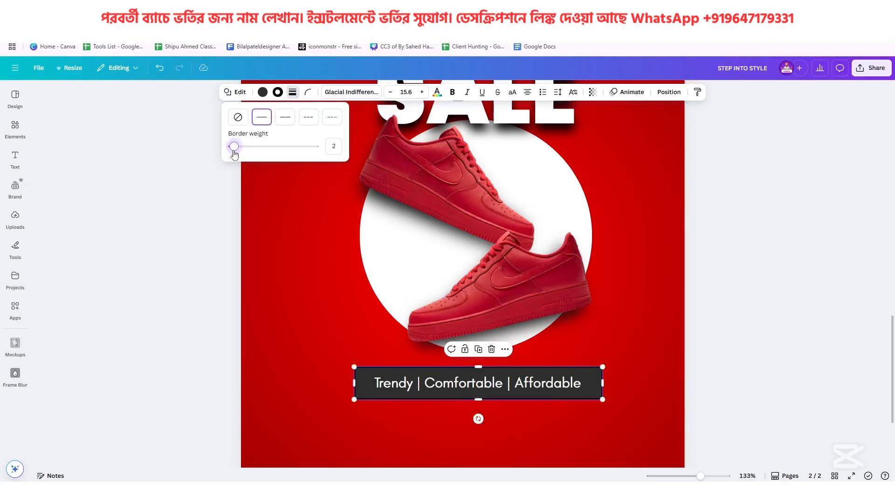
- Remove the rectangle's fill colour and make its border white
click(263, 91)
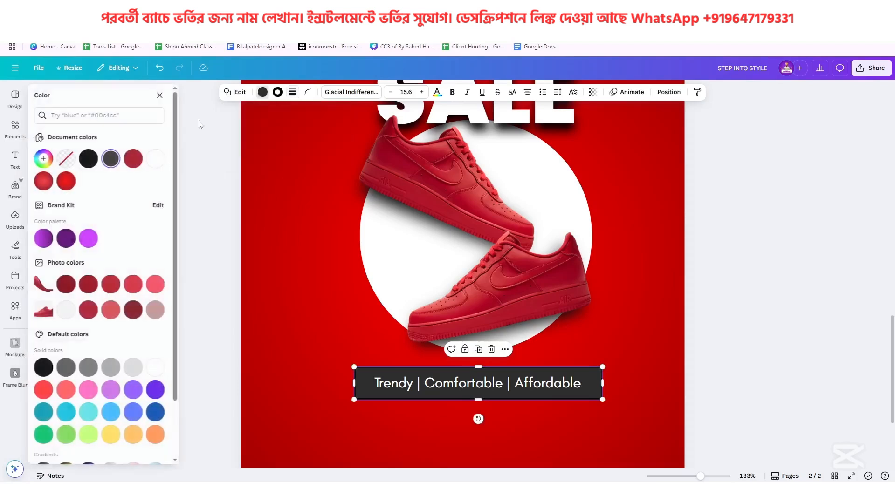
click(69, 159)
click(278, 92)
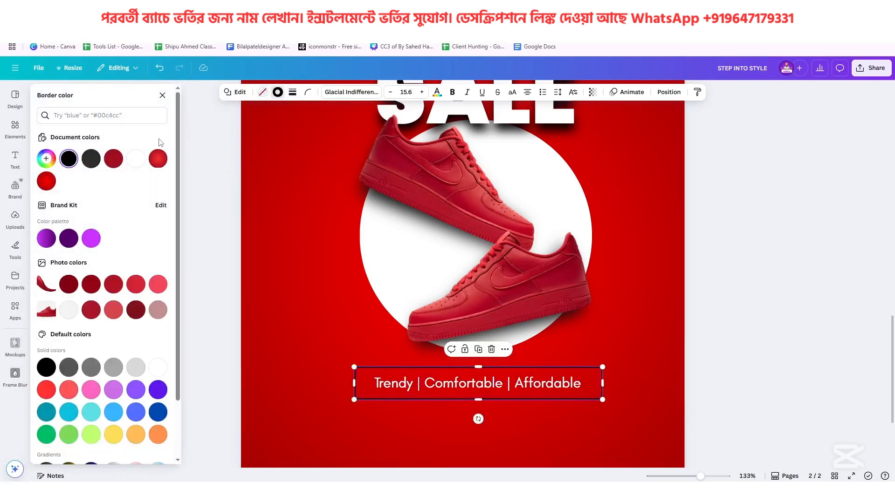
click(135, 158)
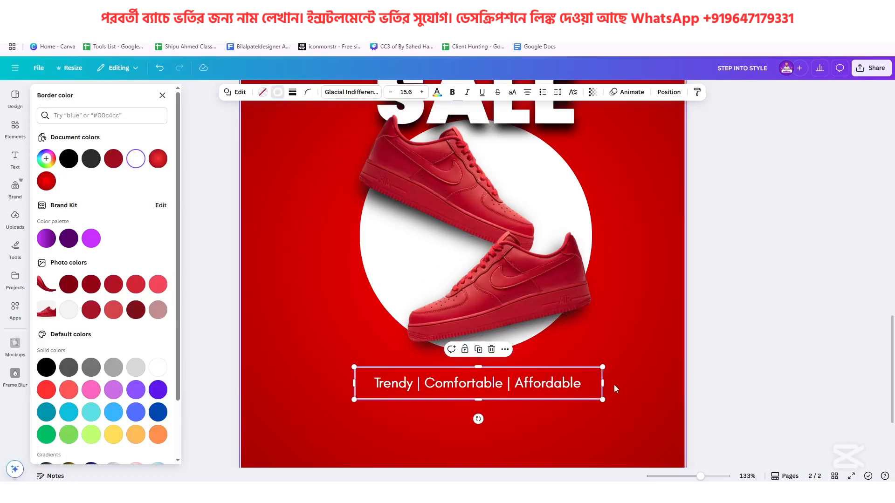
- Round the corners of the subheading's white frame to 6
click(308, 92)
drag(262, 126, 270, 135)
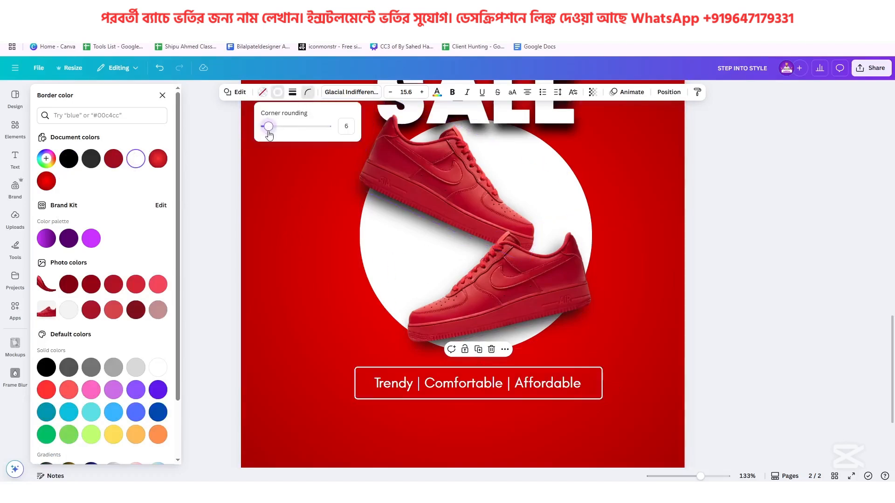
click(321, 365)
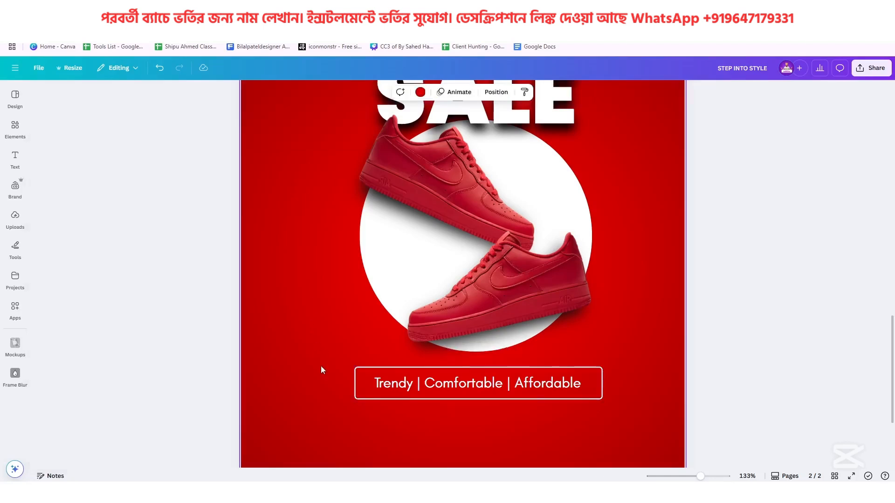
- Align the subheading text and its frame by centre and middle, group them, and move the group slightly down
click(502, 388)
click(660, 91)
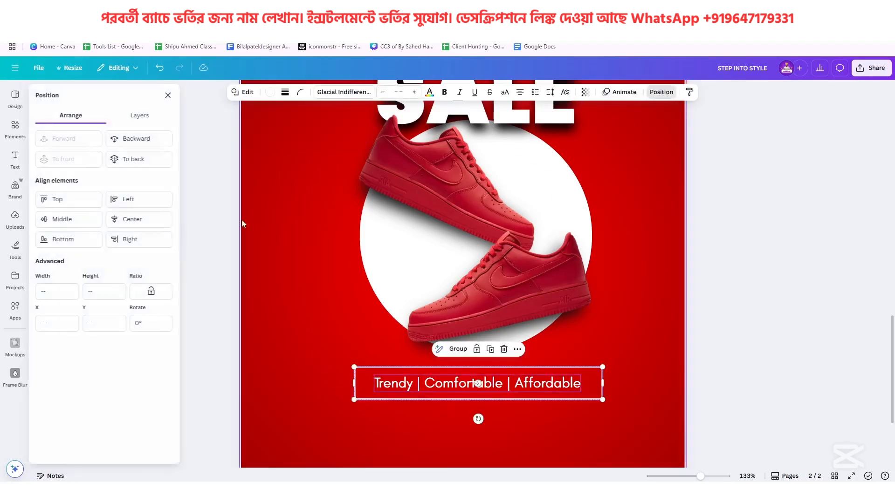
click(135, 219)
click(60, 219)
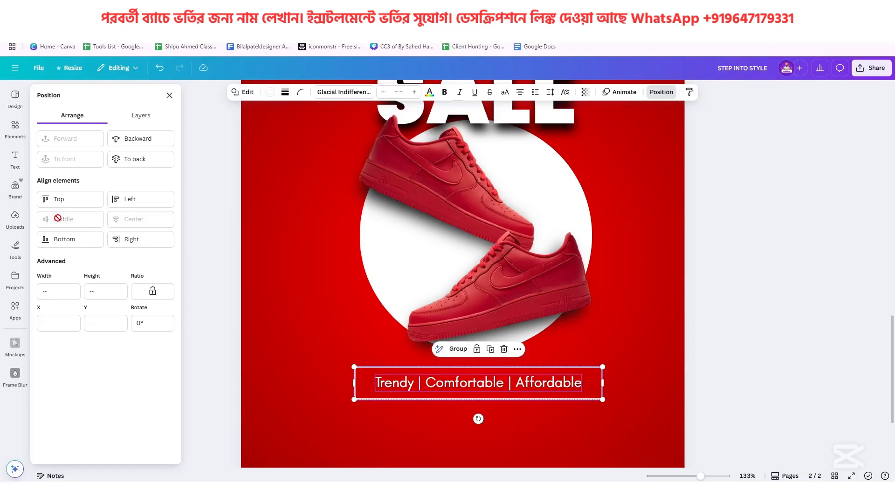
click(461, 350)
mouse_move(508, 385)
mouse_down()
mouse_move(467, 388)
mouse_move(510, 389)
mouse_move(502, 388)
mouse_up()
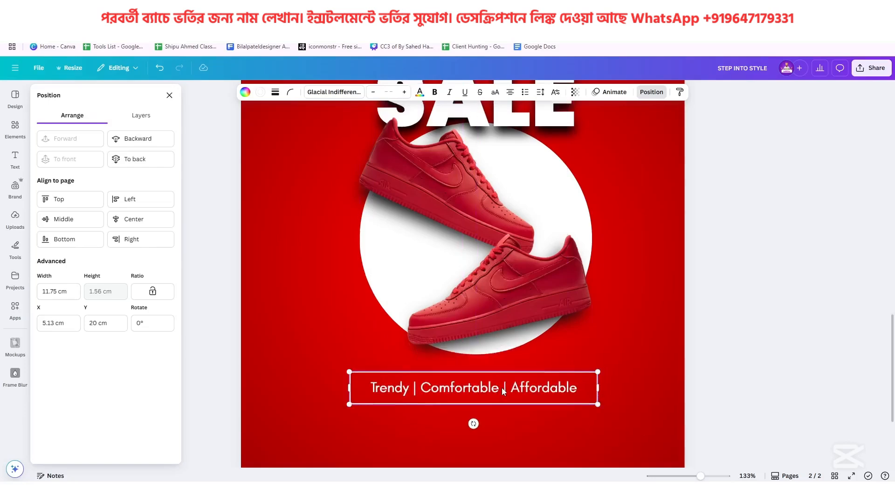
- Copy the four Body Content lines from the shoe file in Notepad and paste them onto page 2 in Canva
scroll(502, 388, up, 10)
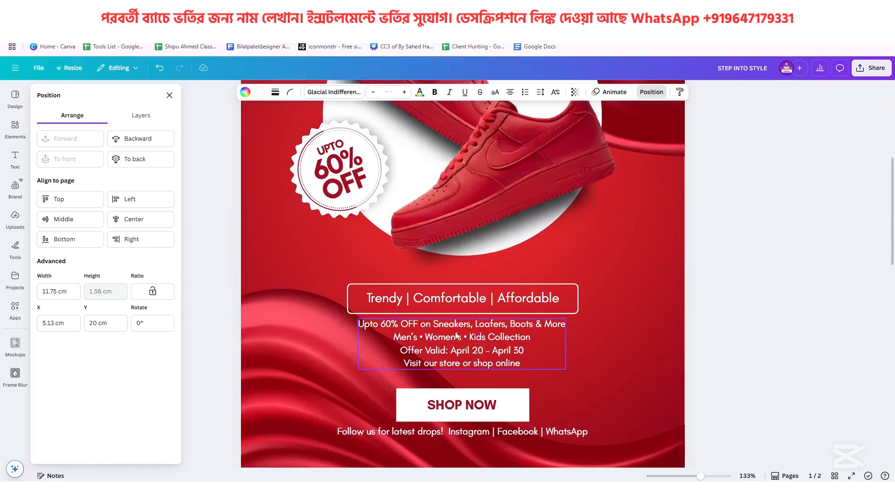
key(alt+Tab)
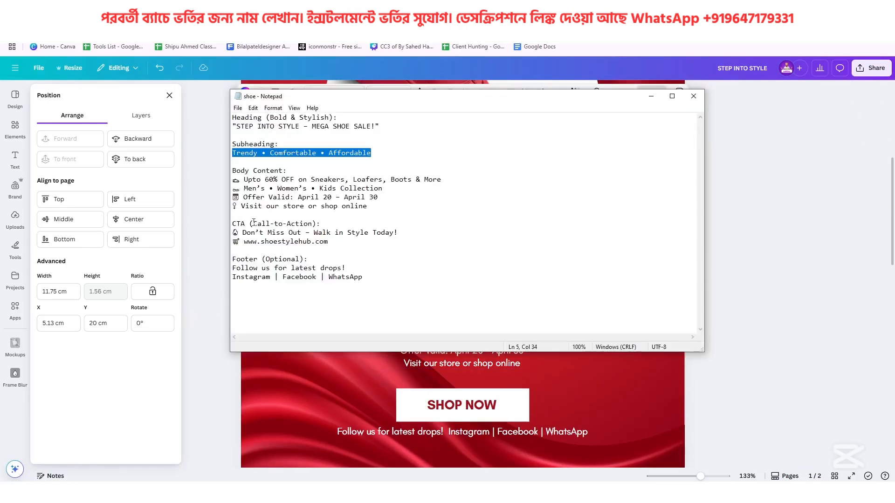
drag(242, 182, 386, 214)
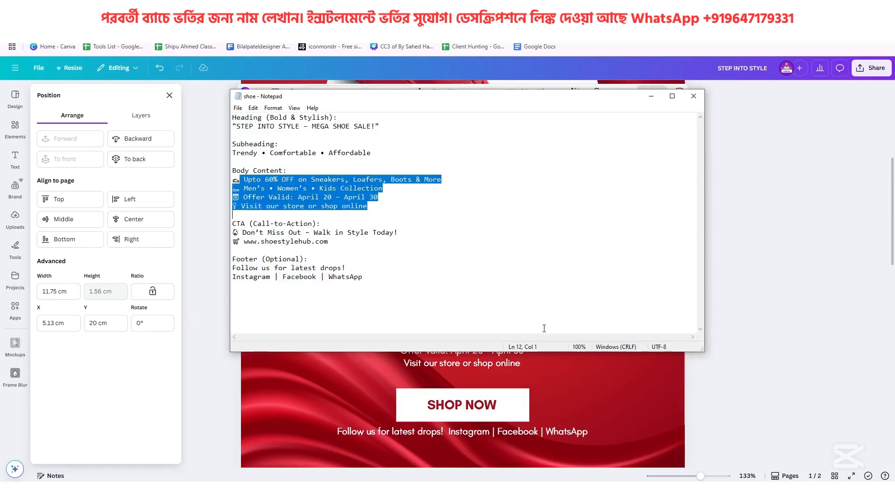
key(alt+Tab)
scroll(480, 382, down, 10)
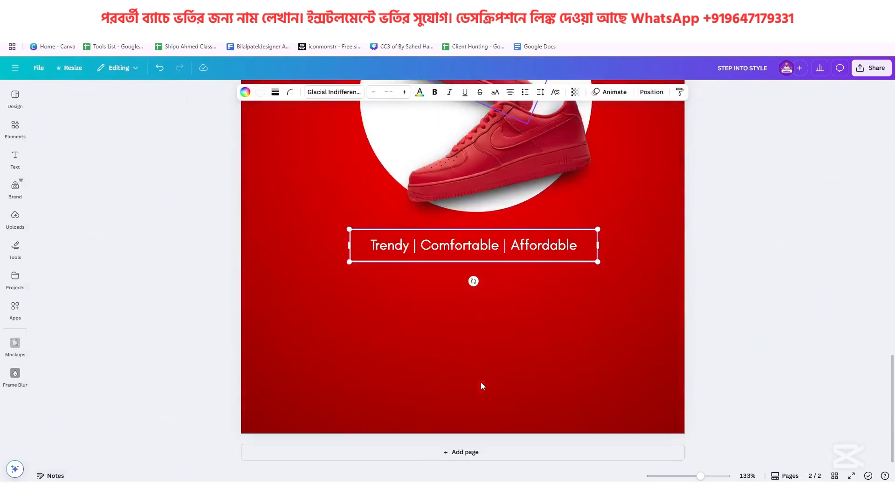
click(431, 292)
text(Upto 60% OFF on Sneakers, Loafers, Boots & More 👟 Men's • Women's • Kids Collection 📅 Offer Valid: April 20 – April 30 📍 Visit our store or shop online)
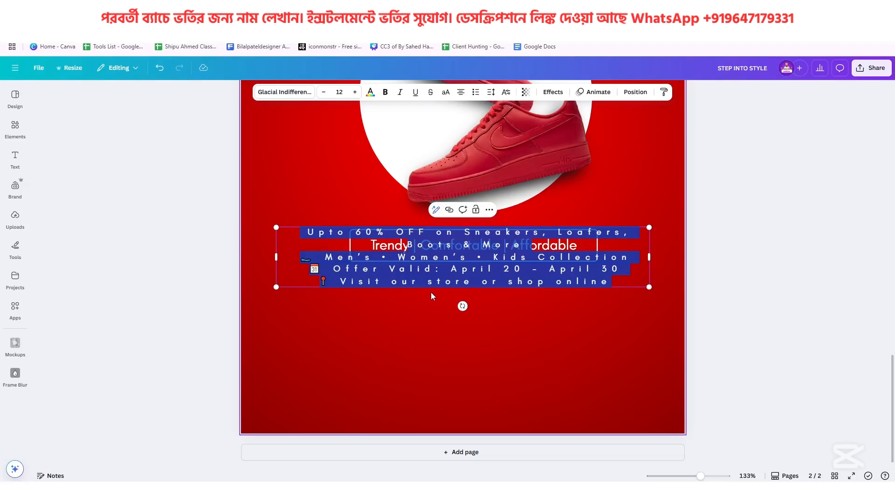
- Move the pasted body text below the framed subheading and remove its extra letter spacing
click(522, 334)
click(514, 285)
drag(514, 285, 514, 336)
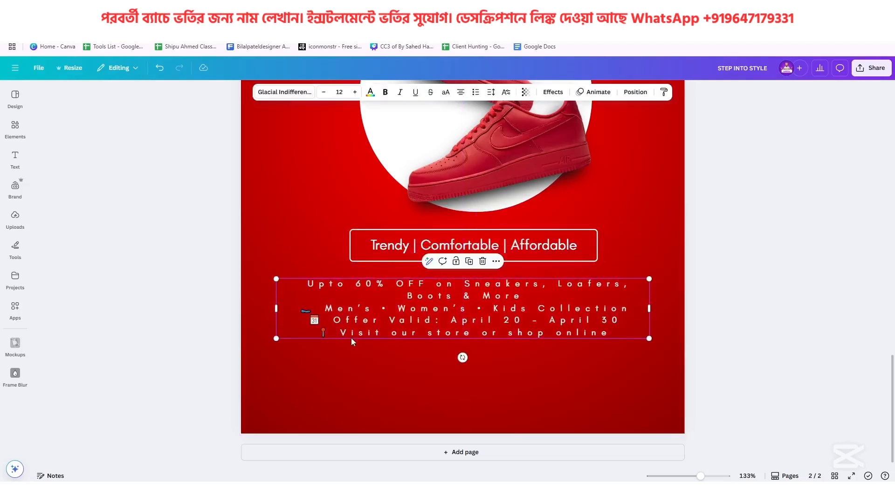
click(491, 92)
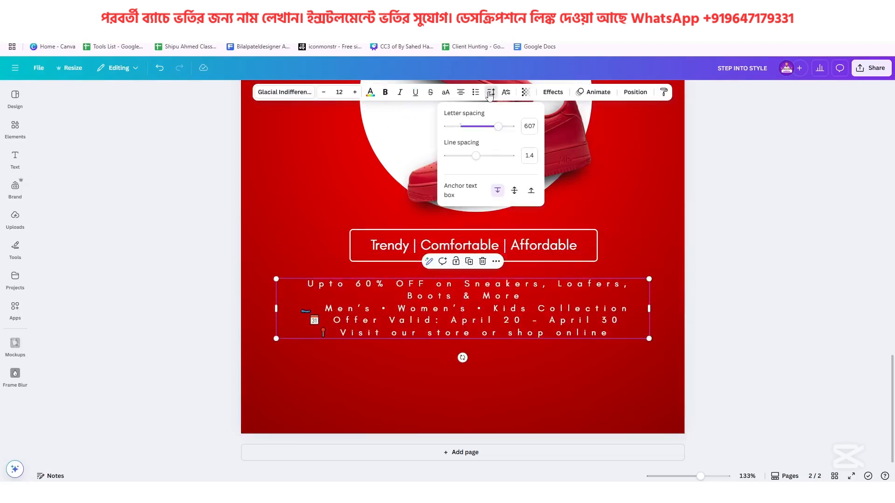
drag(496, 131, 461, 139)
- Delete the emojis before the Visit our store, Offer Valid and Men's • Women's • Kids Collection lines
double_click(419, 321)
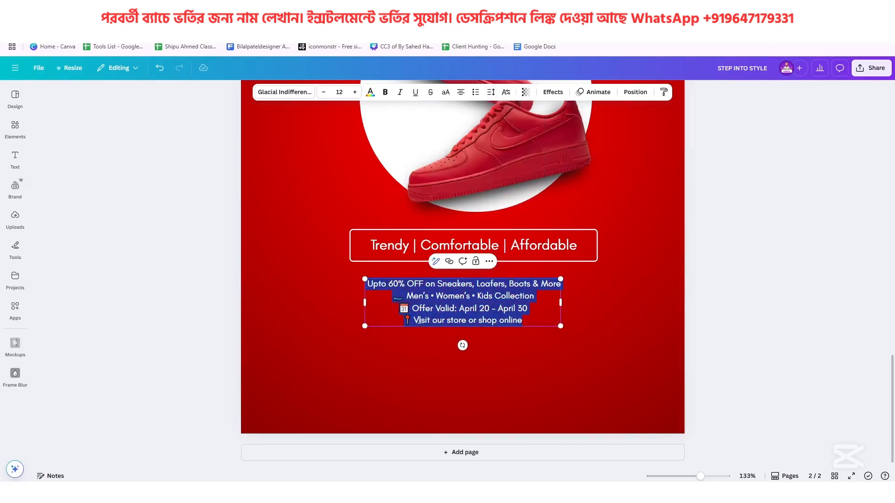
click(419, 320)
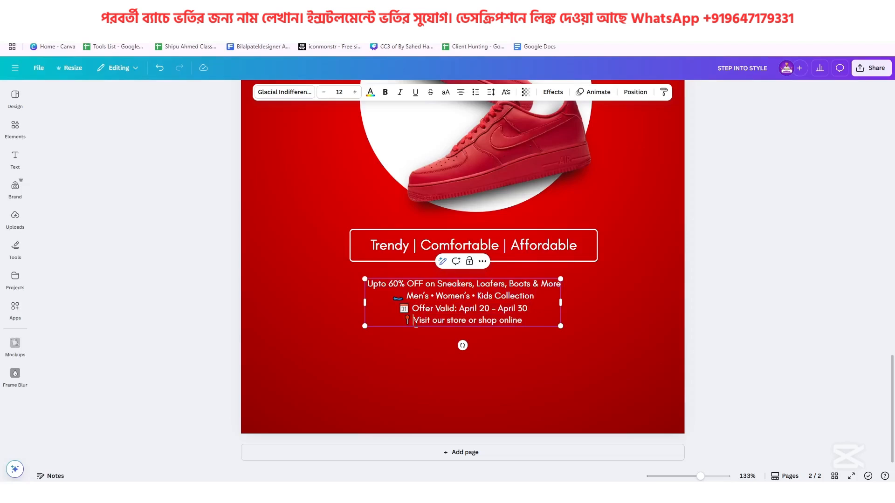
key(BackSpace)
key(BackSpace)
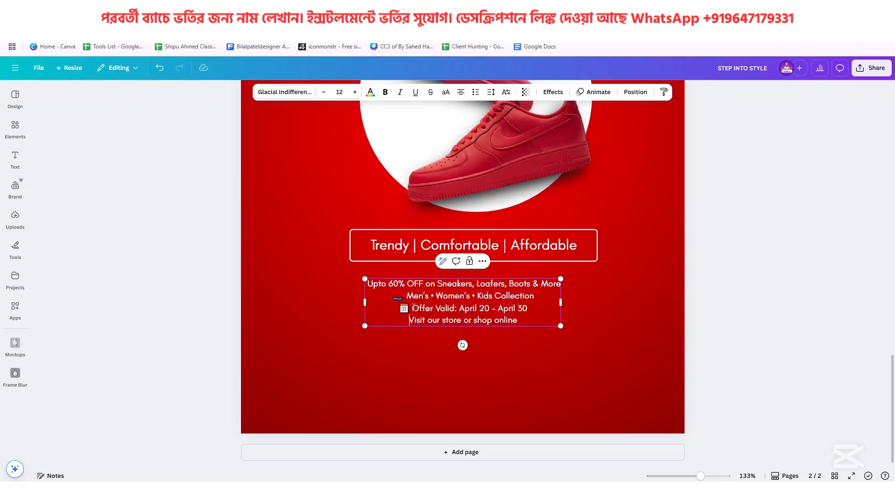
click(413, 307)
key(BackSpace)
key(BackSpace)
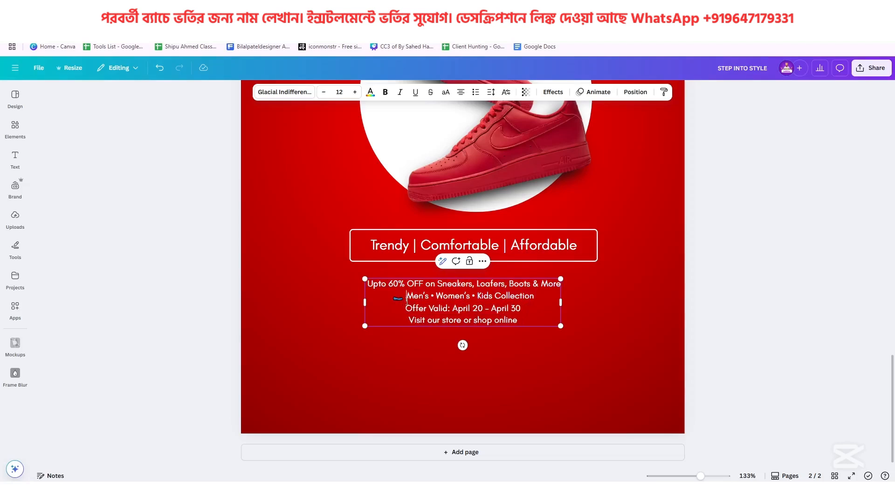
key(BackSpace)
key(BackSpace)
- Move the body text block up, closer beneath the framed subheading, and compare the layout with the poster on page 1
drag(478, 308, 490, 300)
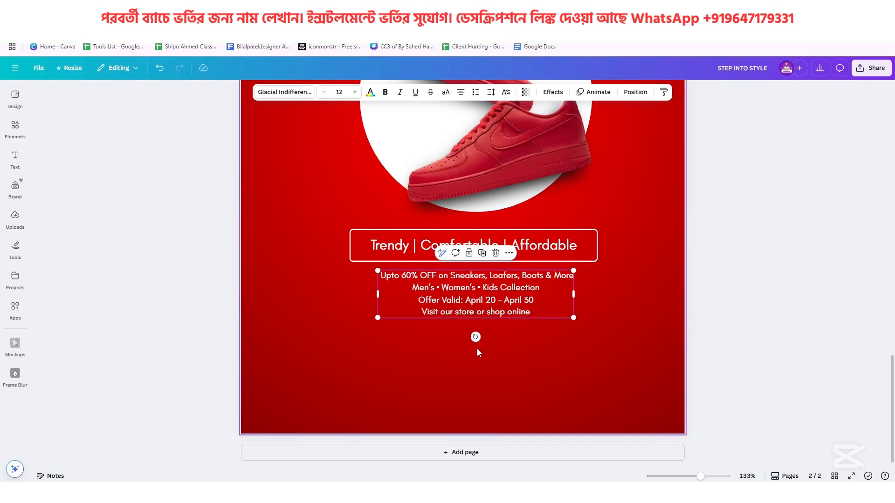
click(477, 349)
scroll(477, 348, up, 12)
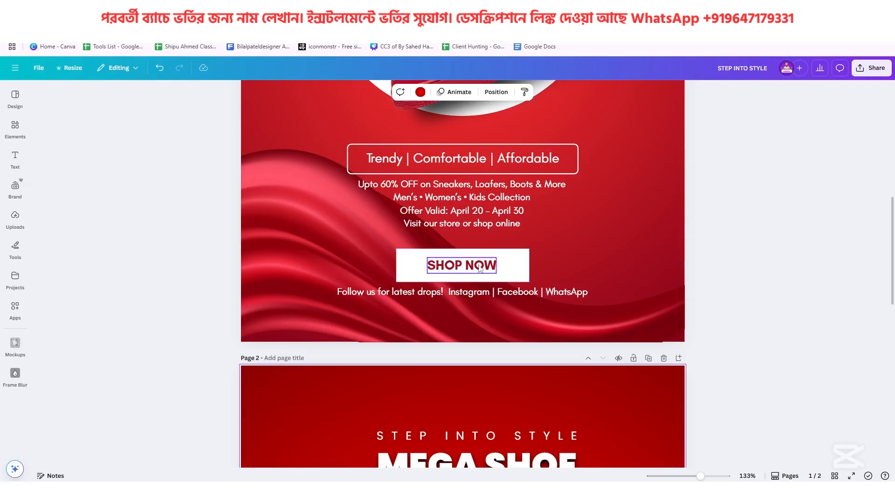
scroll(479, 268, down, 8)
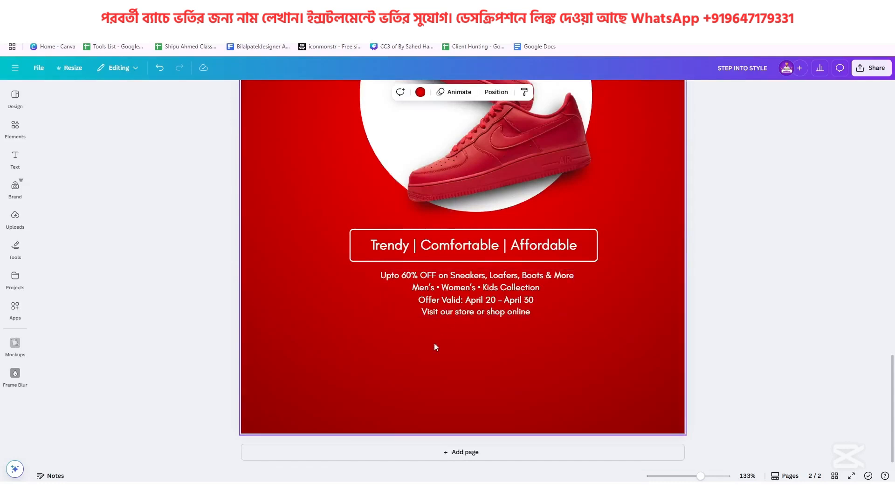
- Add a square shape to page 2 and flatten it into a button-sized rectangle beneath the body text
key(ctrl+v)
drag(446, 163, 453, 320)
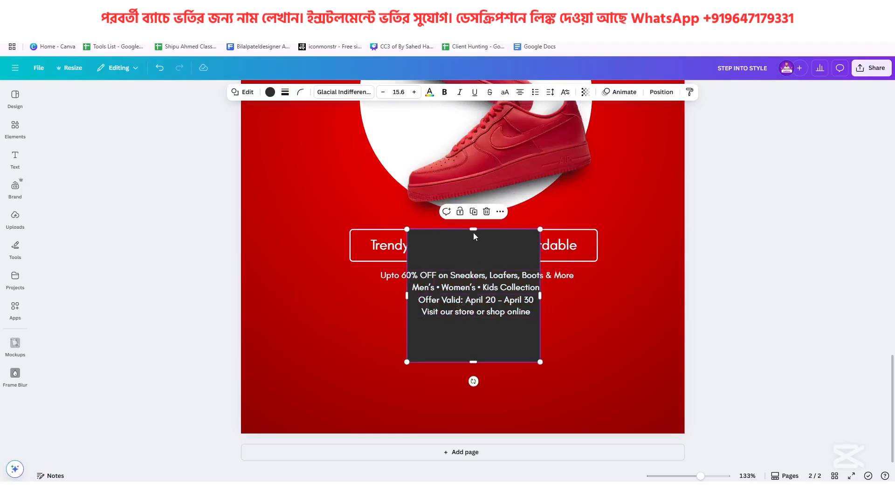
drag(473, 229, 469, 332)
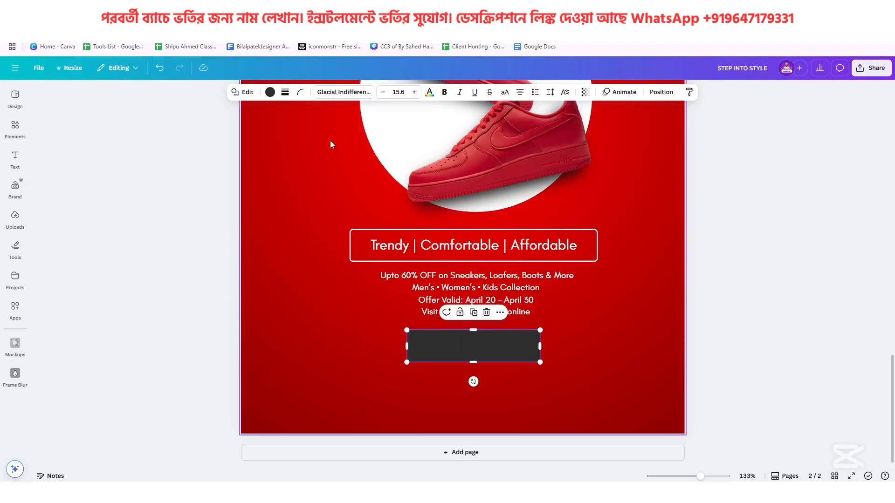
- Fill the new rectangle with white and set its corner rounding to 5
click(270, 92)
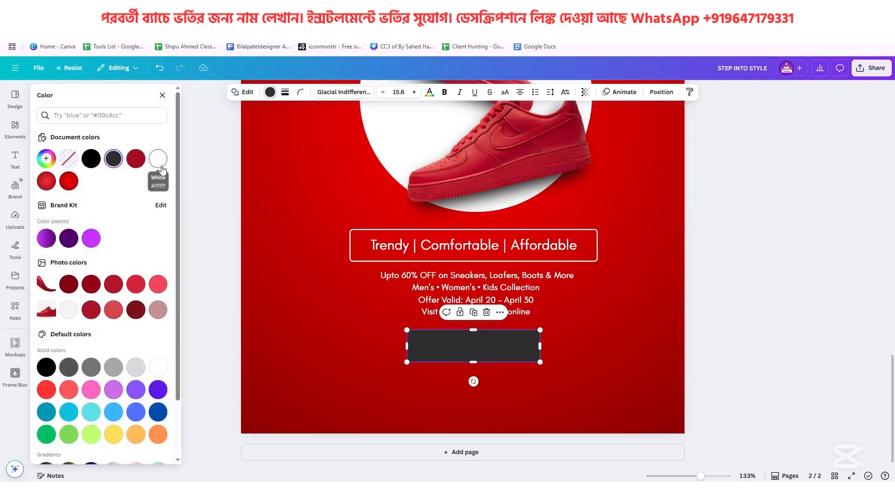
click(158, 159)
click(301, 93)
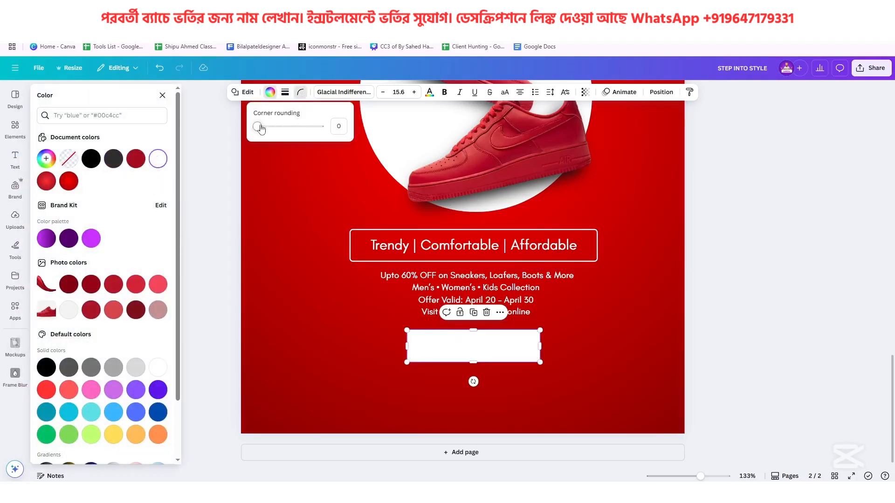
drag(257, 132, 261, 135)
drag(261, 135, 261, 137)
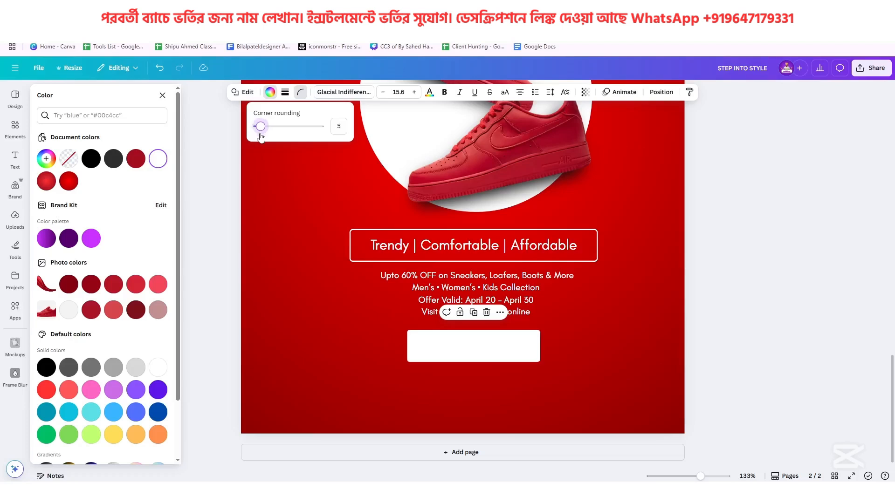
click(369, 345)
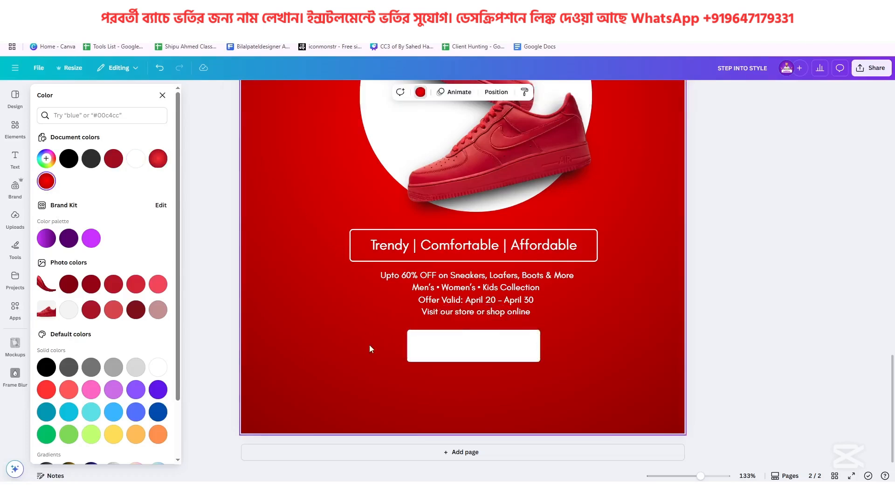
- Ungroup the framed subheading, duplicate its text below the white rectangle and change the copy to "Shop Now"
click(407, 251)
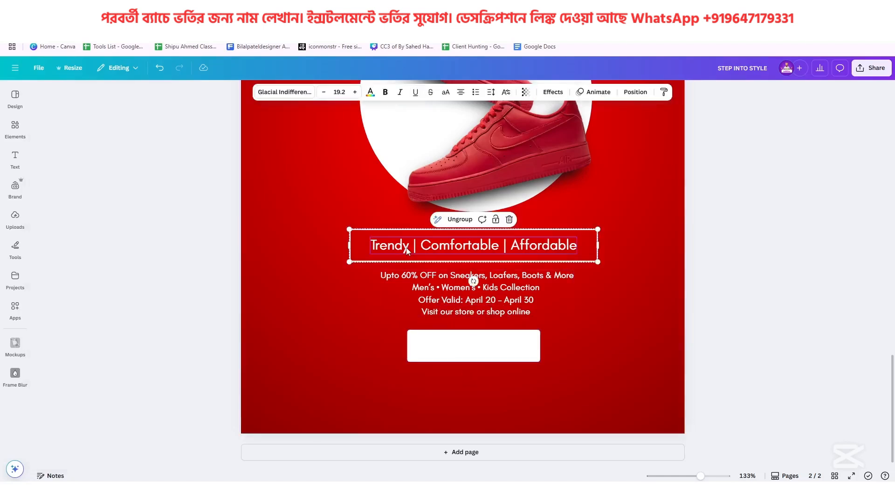
click(460, 219)
click(331, 246)
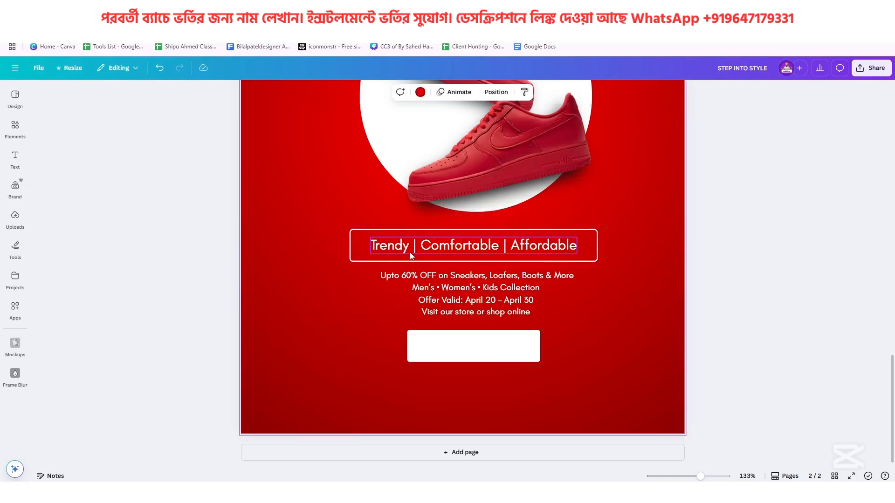
drag(413, 250, 414, 385)
double_click(441, 382)
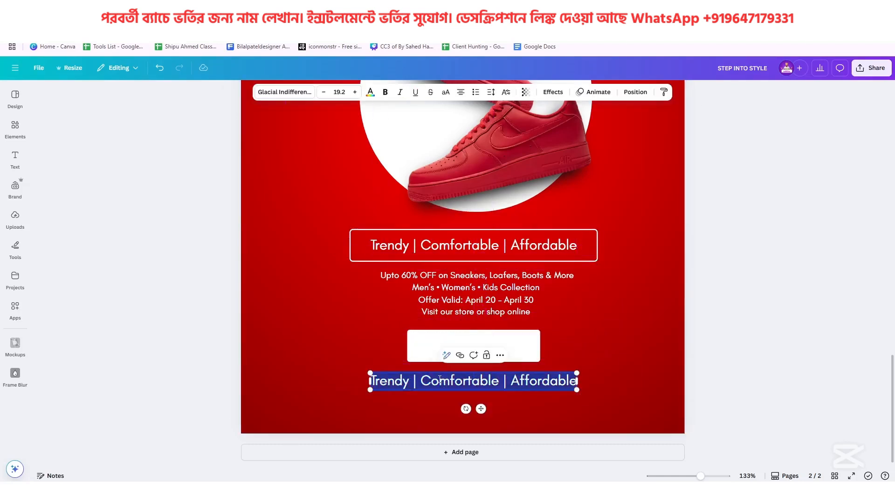
text(S)
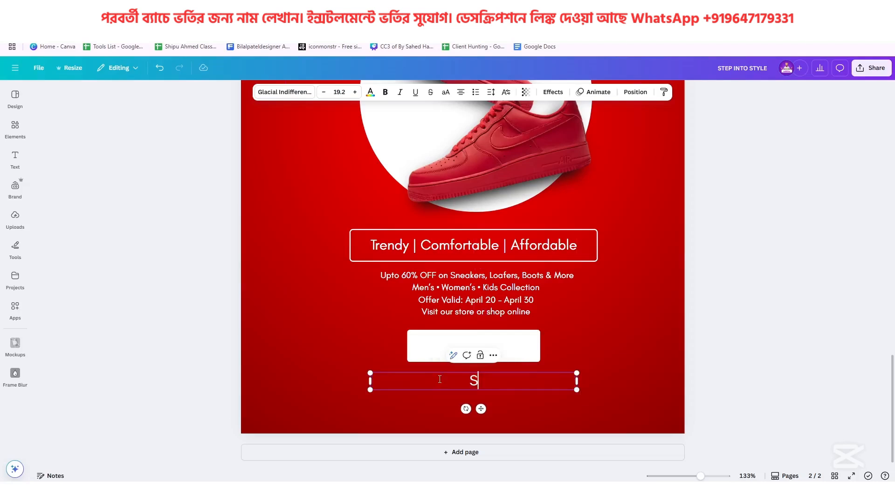
text(hop Now)
double_click(579, 381)
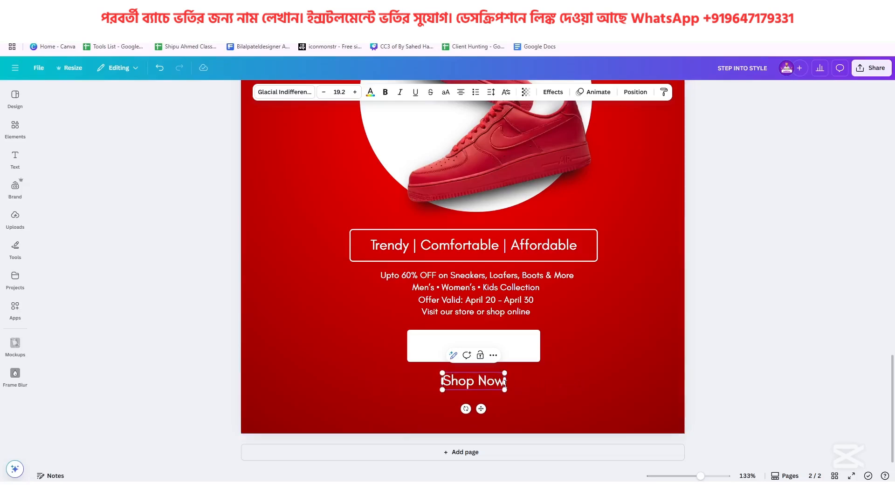
- Make the Shop Now text uppercase and bold, and colour it with a red from the shoe photo colours
scroll(505, 383, up, 5)
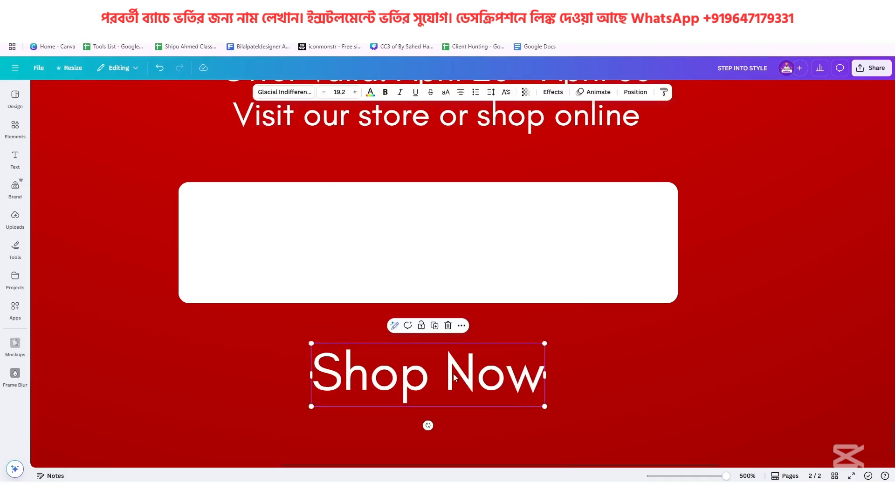
click(447, 92)
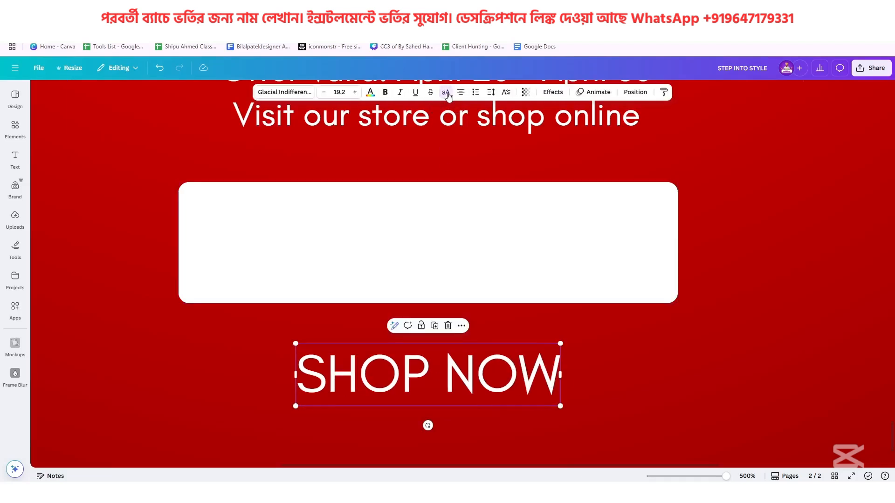
click(385, 91)
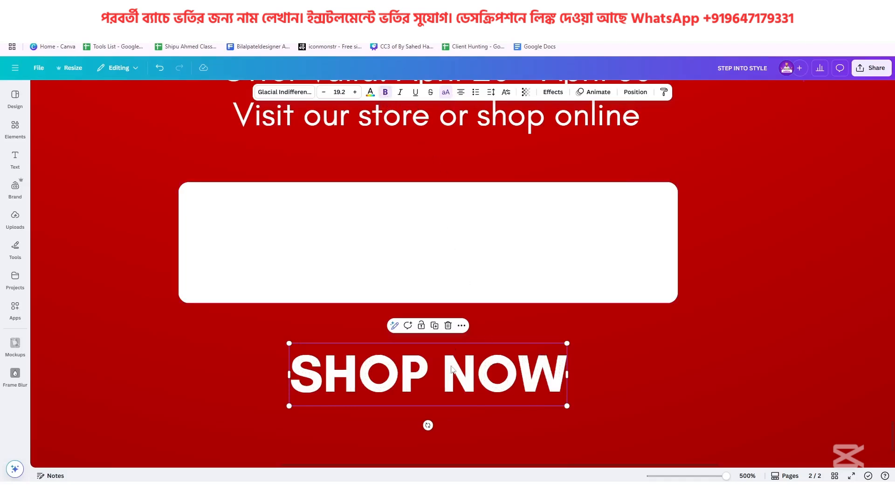
click(370, 92)
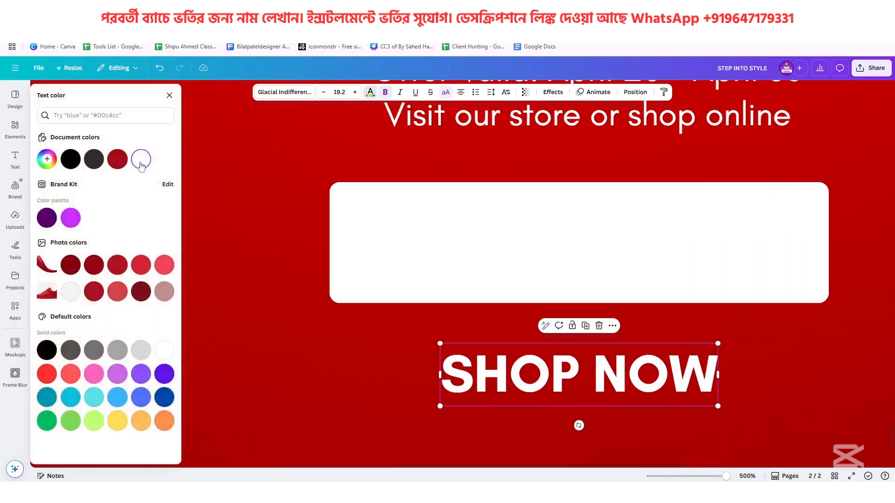
click(140, 265)
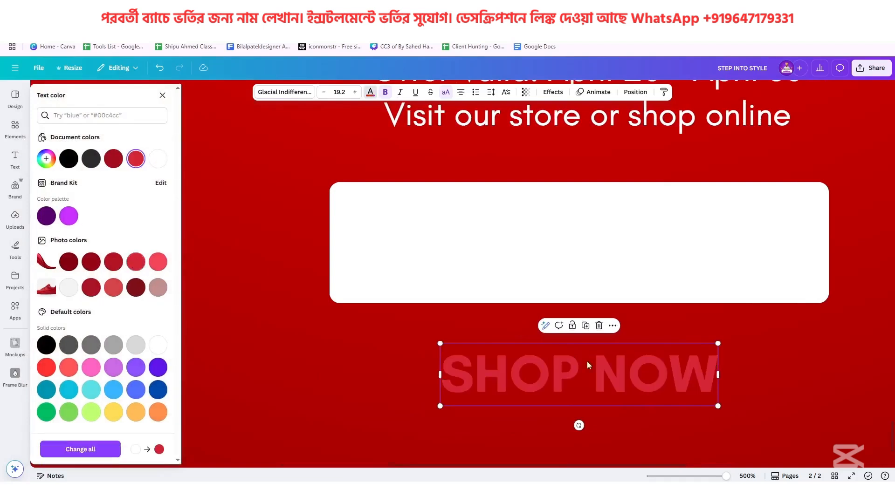
- Place the SHOP NOW text on the white rectangle, in front of it
drag(647, 385, 657, 249)
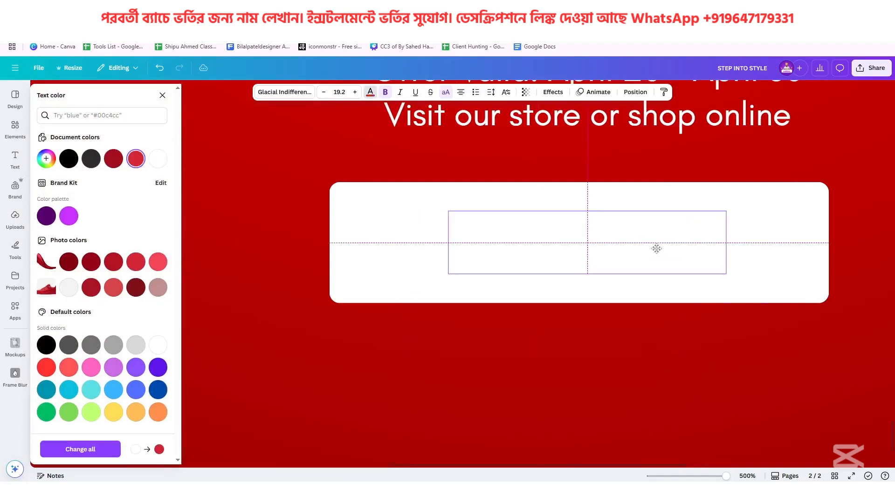
click(635, 92)
click(71, 159)
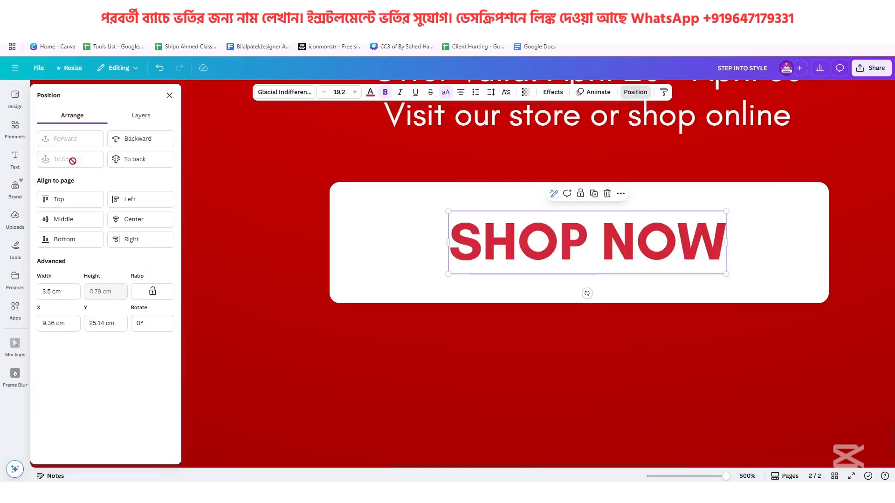
scroll(393, 289, down, 5)
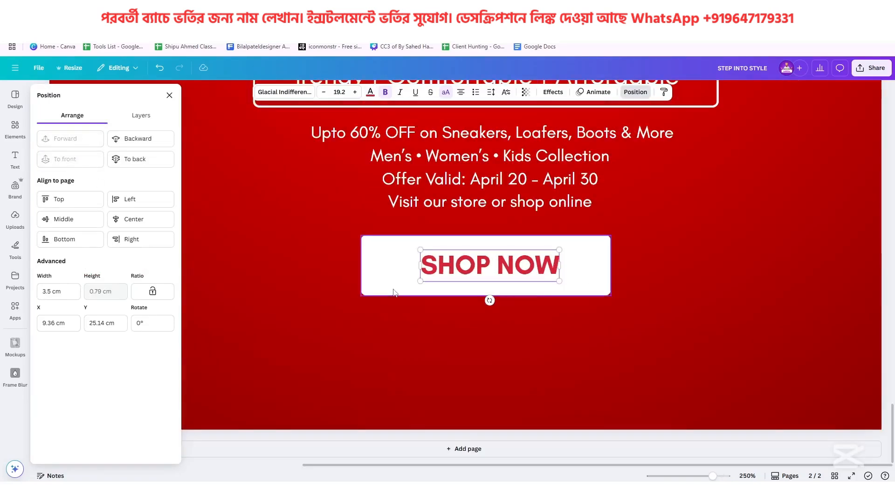
click(432, 363)
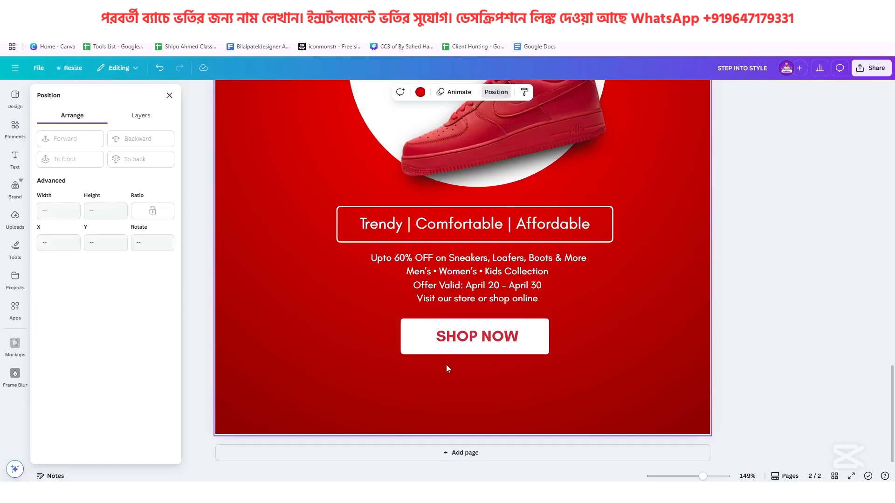
- Centre the SHOP NOW text on its rectangle and group them, and regroup the subheading with its frame
drag(446, 365, 450, 336)
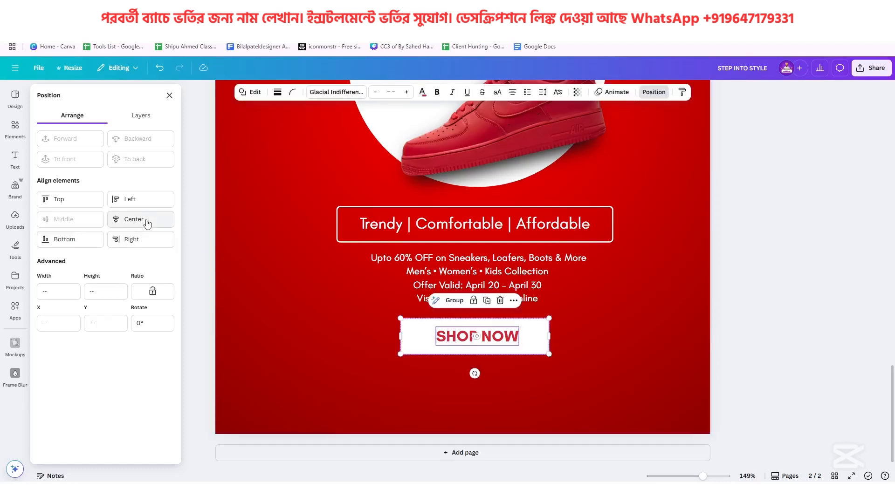
click(454, 300)
click(395, 227)
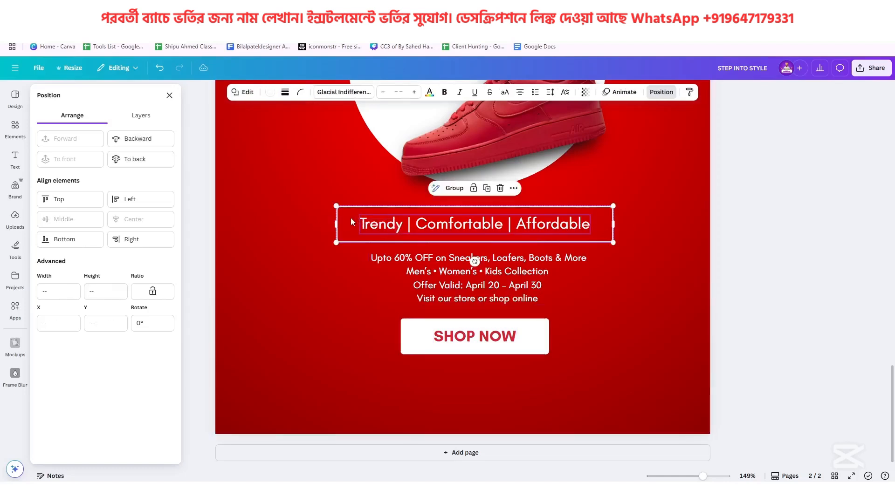
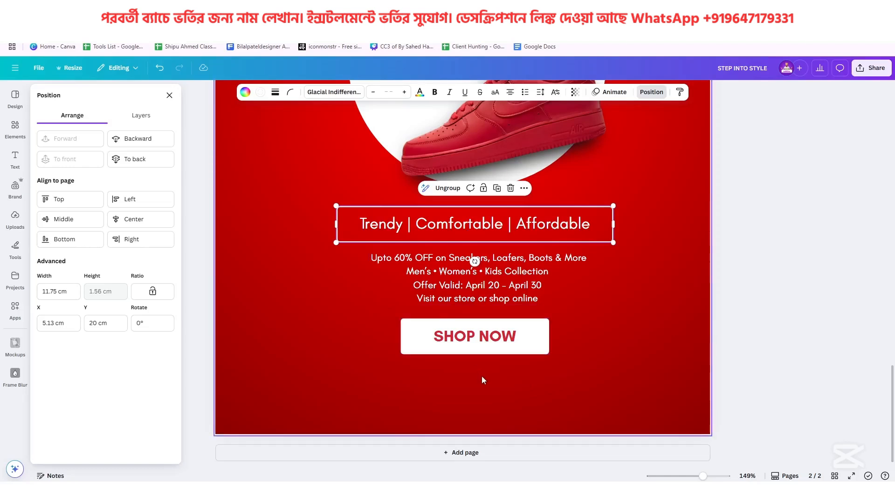
- Copy the two Footer lines from the shoe file in Notepad and paste them onto page 2 in Canva
key(alt+Tab)
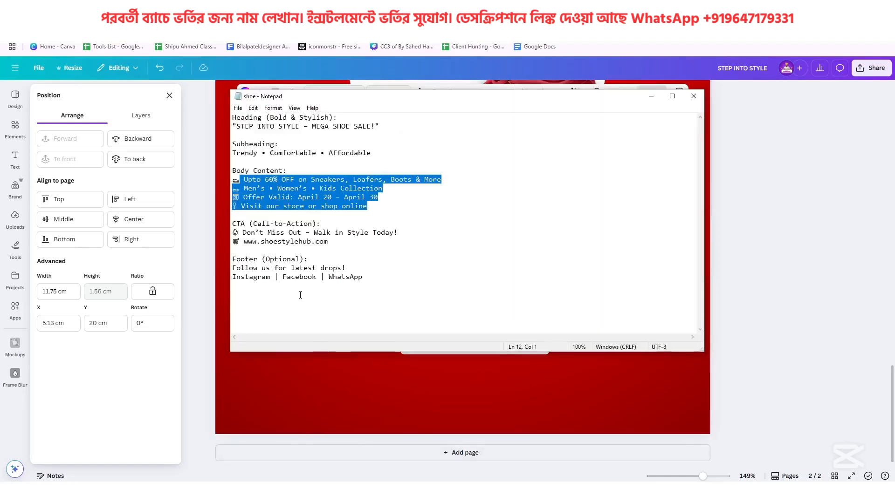
drag(357, 279, 228, 271)
key(ctrl+c)
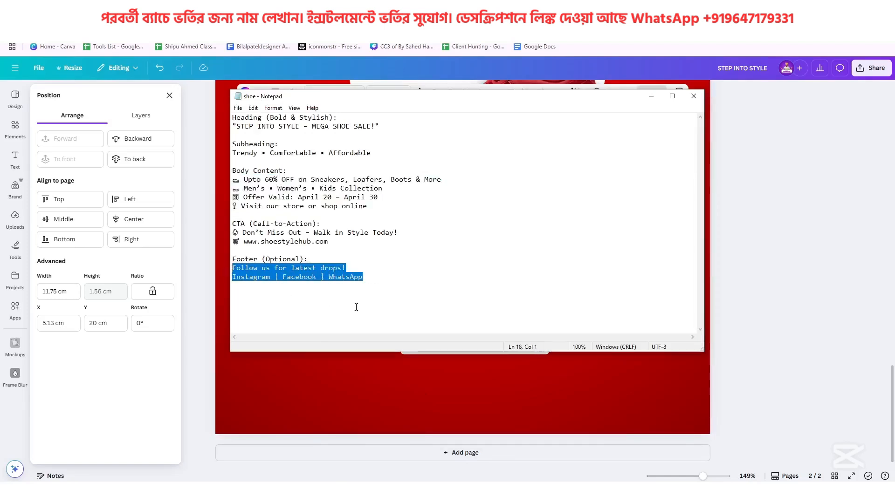
key(alt+Tab)
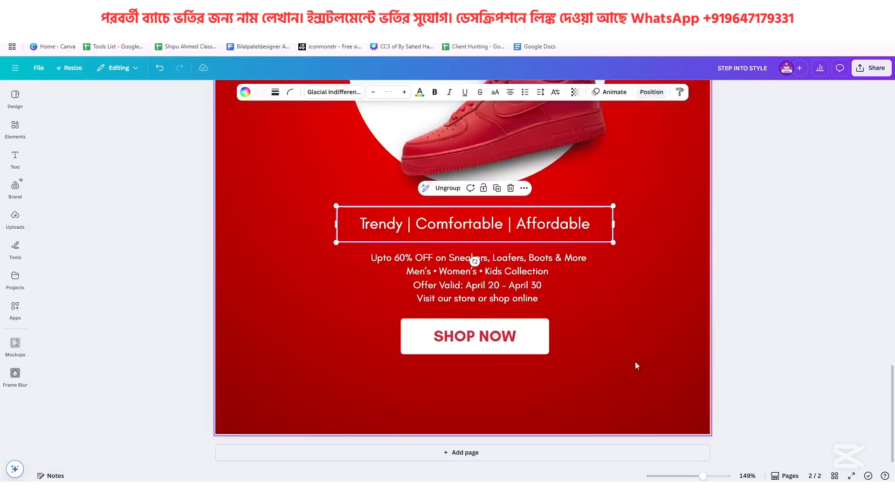
click(480, 401)
key(ctrl+v)
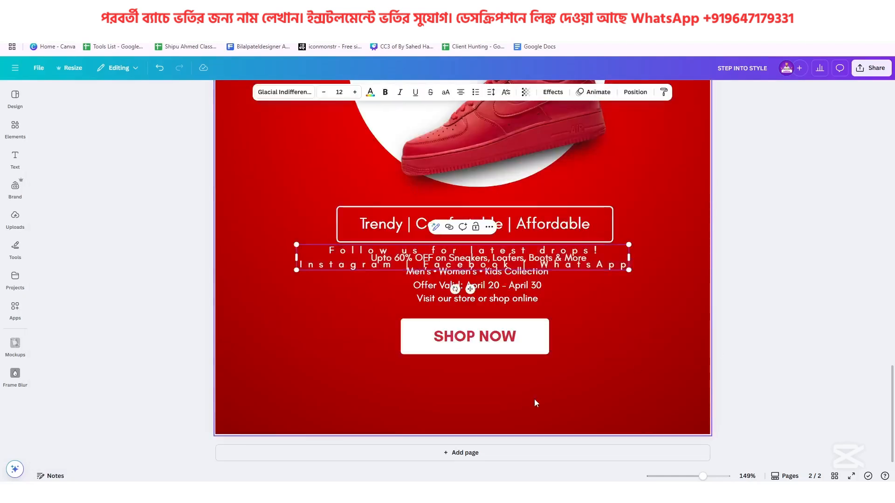
- Move the footer text below the SHOP NOW button and set its letter spacing to 0
click(534, 399)
click(605, 266)
drag(605, 266, 609, 385)
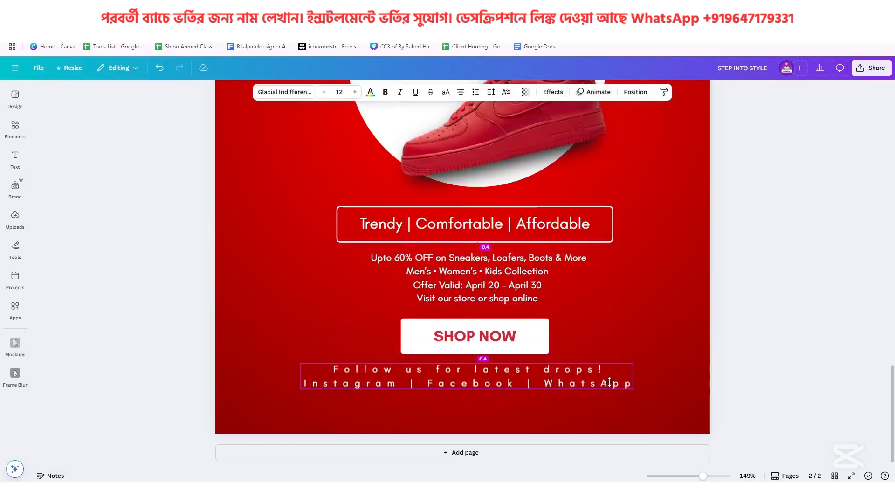
click(491, 91)
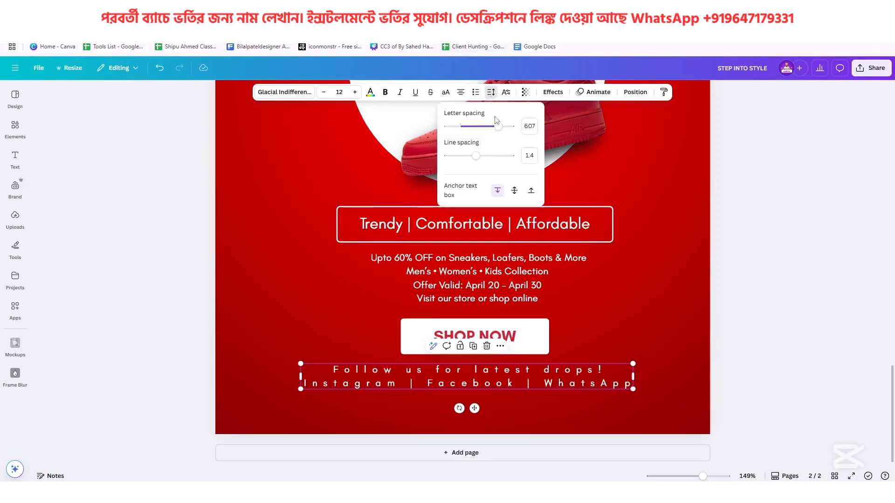
drag(492, 132, 461, 143)
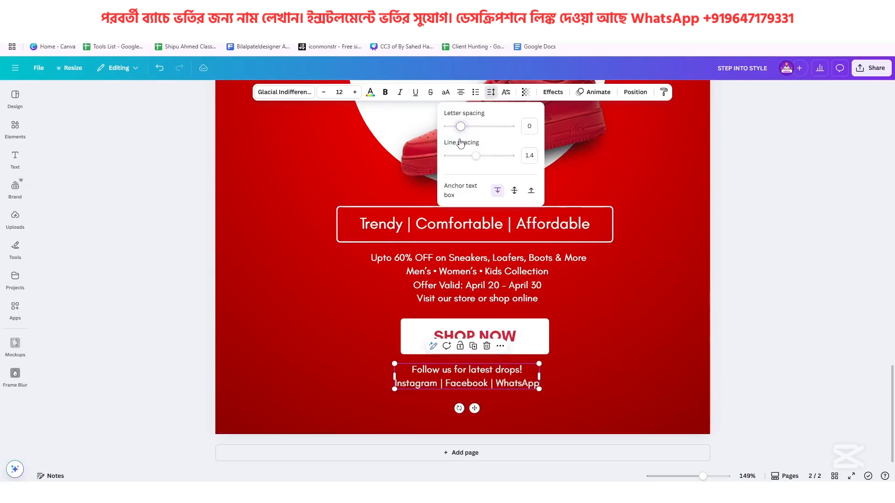
- Join the two footer lines into a single line and centre it beneath the SHOP NOW button
double_click(403, 383)
click(403, 384)
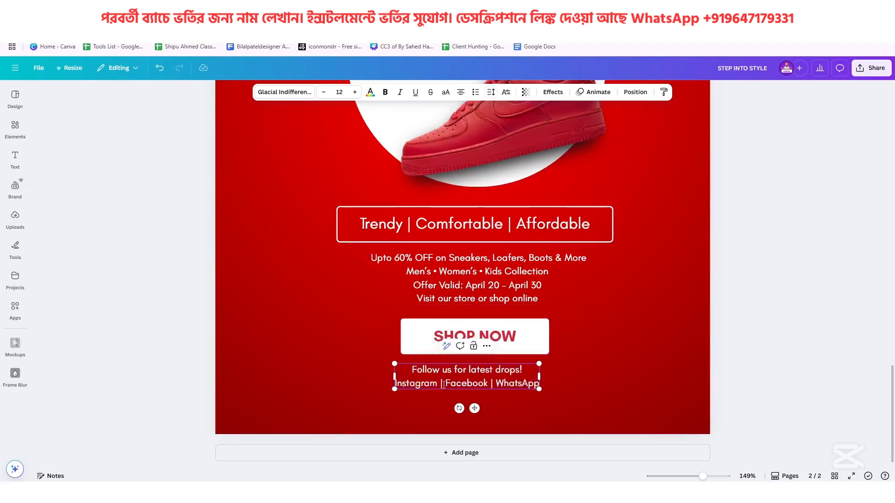
key(BackSpace)
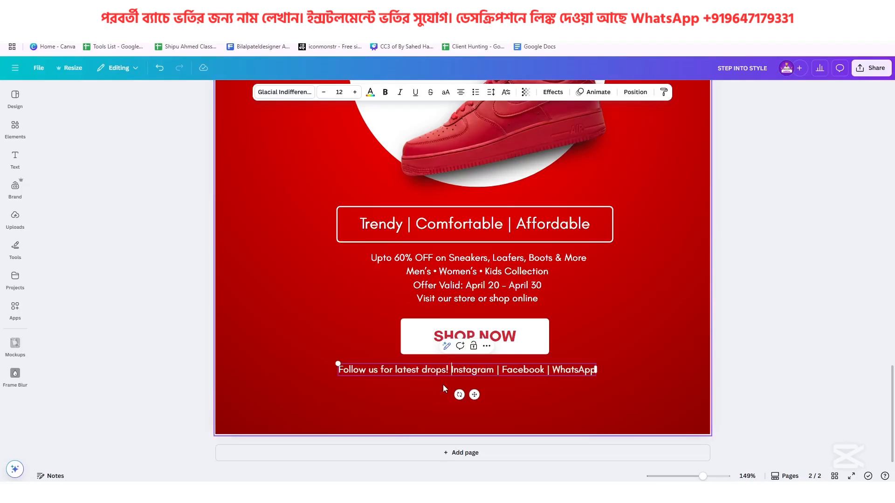
click(508, 396)
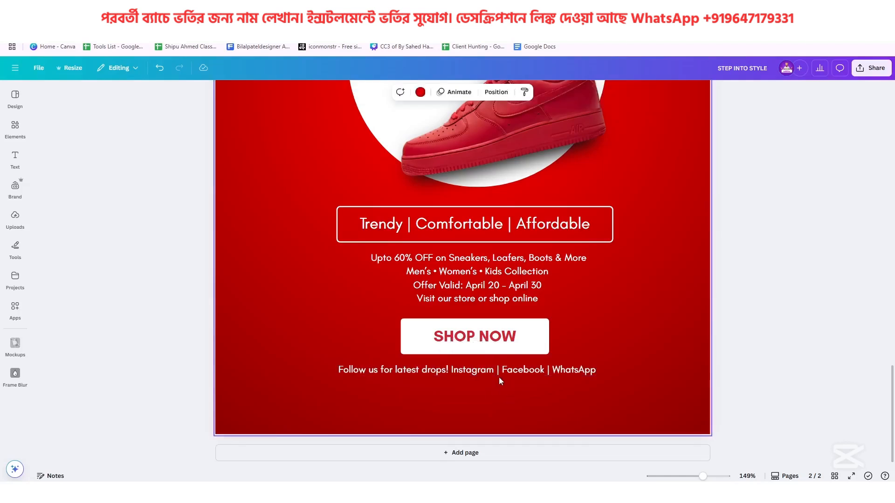
drag(491, 371, 497, 369)
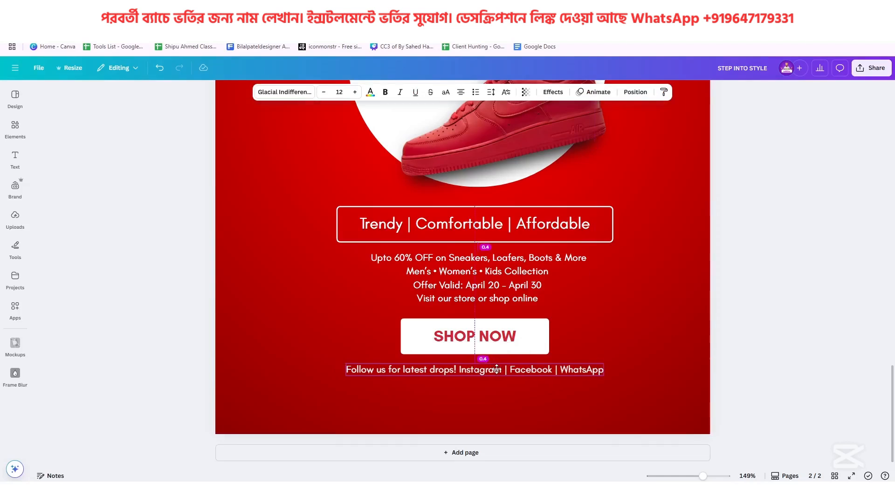
drag(497, 369, 497, 369)
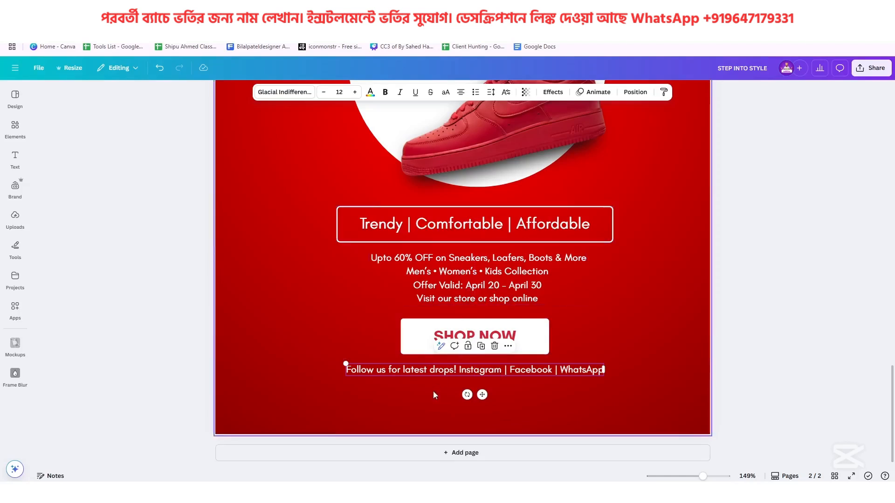
- Centre the subheading frame, body text, SHOP NOW button and footer on one another and line them up with the white circle's centre
drag(434, 391, 448, 227)
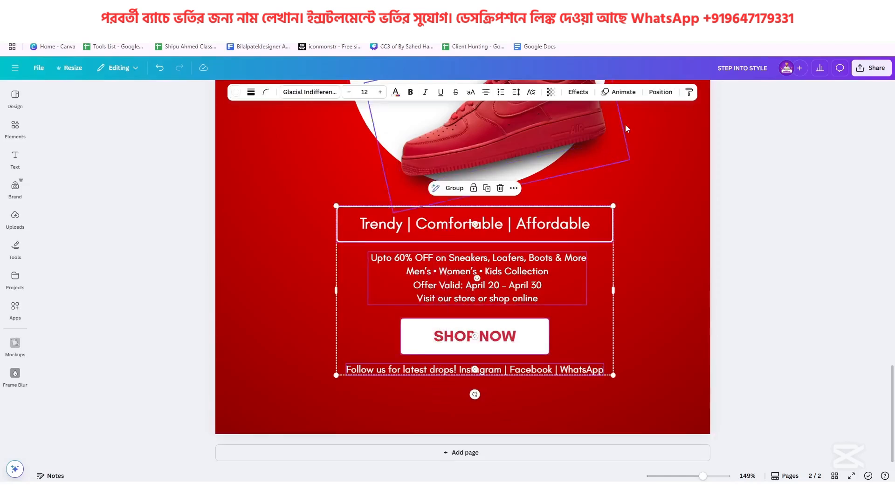
click(661, 91)
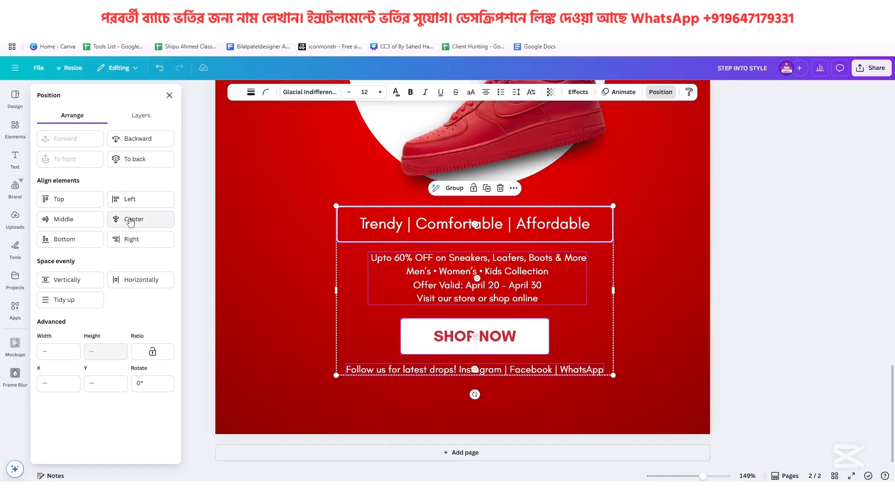
click(129, 218)
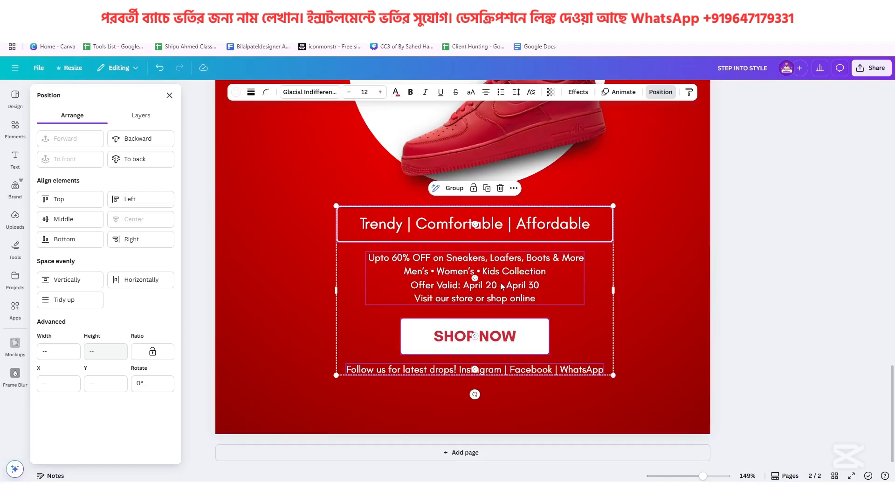
drag(499, 282, 505, 283)
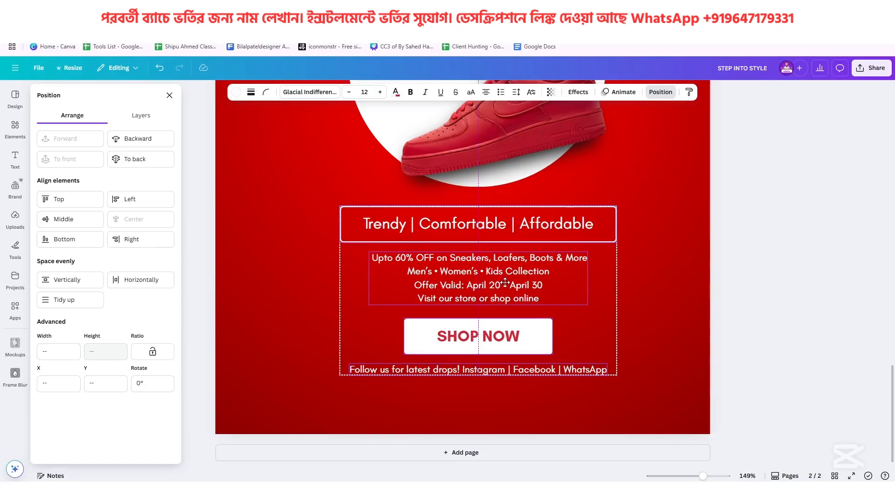
drag(505, 283, 505, 282)
- Select all the poster elements on page 2 and shift them together slightly up and left to centre them horizontally on the page
scroll(507, 285, down, 4)
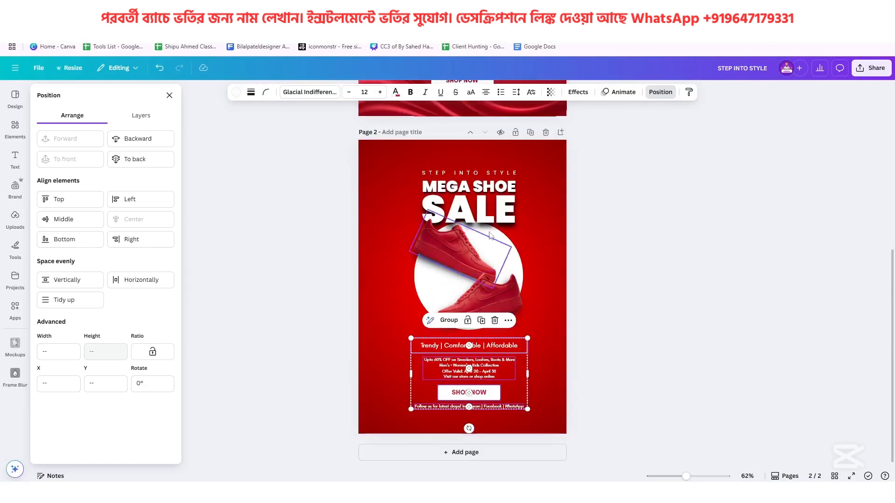
shift+click(487, 201)
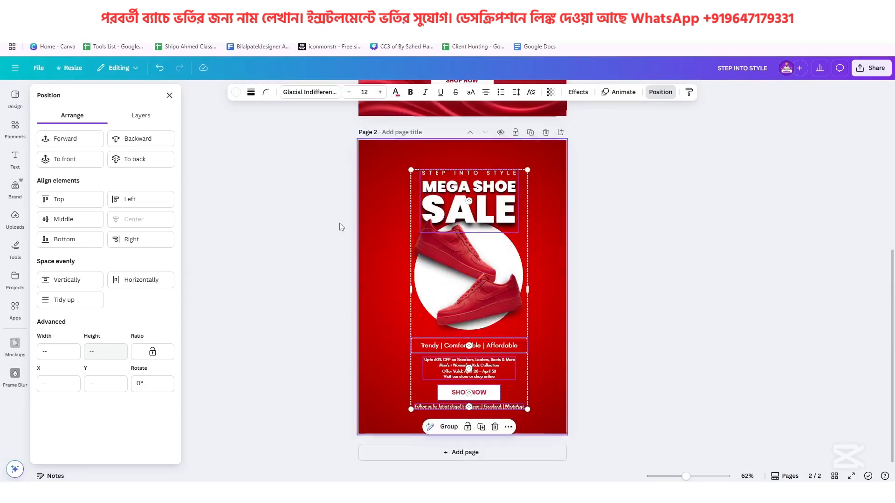
click(559, 249)
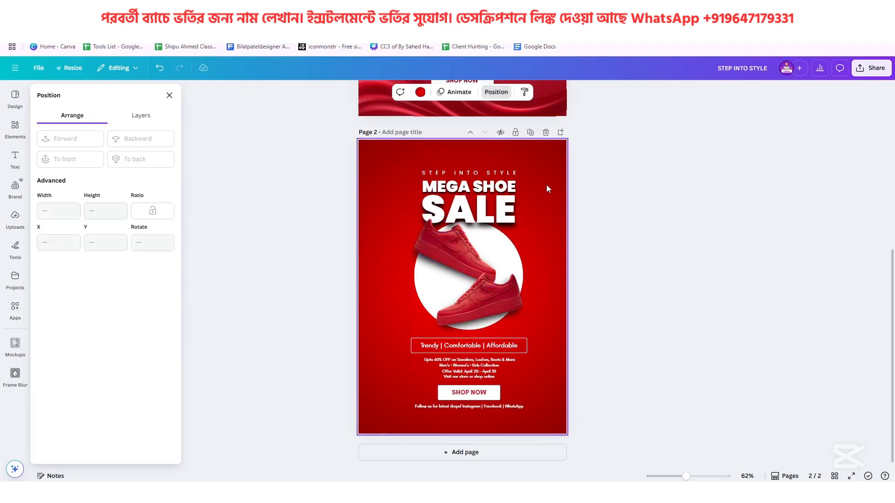
drag(546, 185, 402, 410)
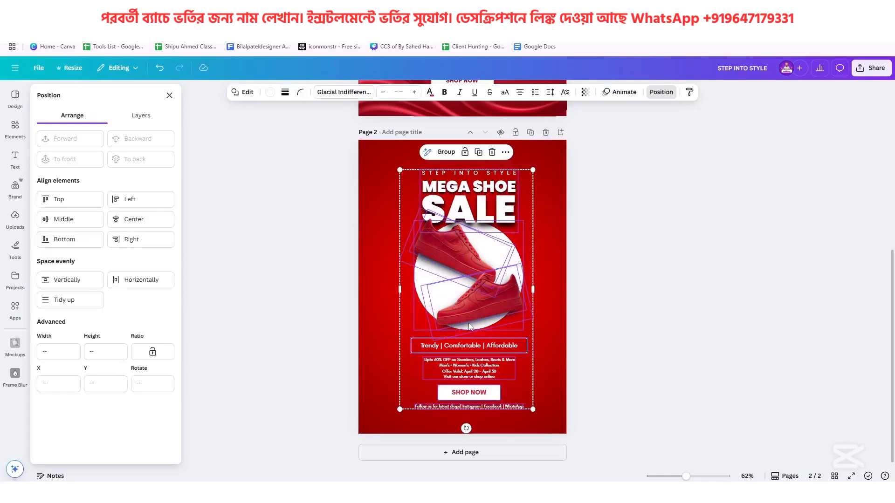
drag(466, 324, 463, 322)
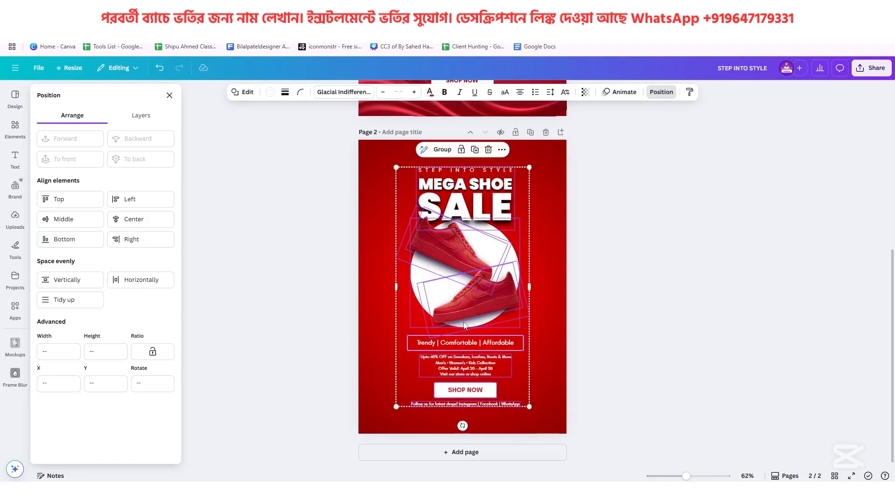
click(565, 260)
- Compare the page 2 poster with the original on page 1 and examine its headline, shoes and lower text up close
scroll(548, 319, up, 3)
scroll(548, 319, up, 5)
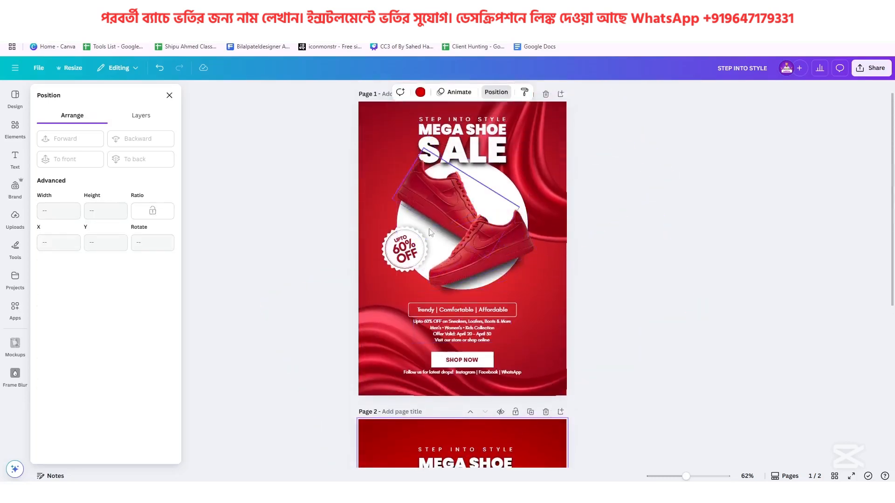
scroll(502, 330, down, 5)
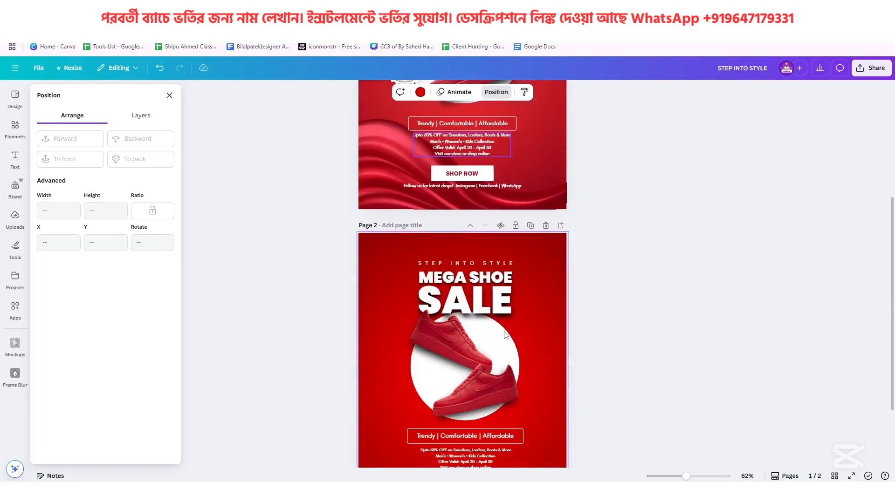
scroll(373, 350, up, 5)
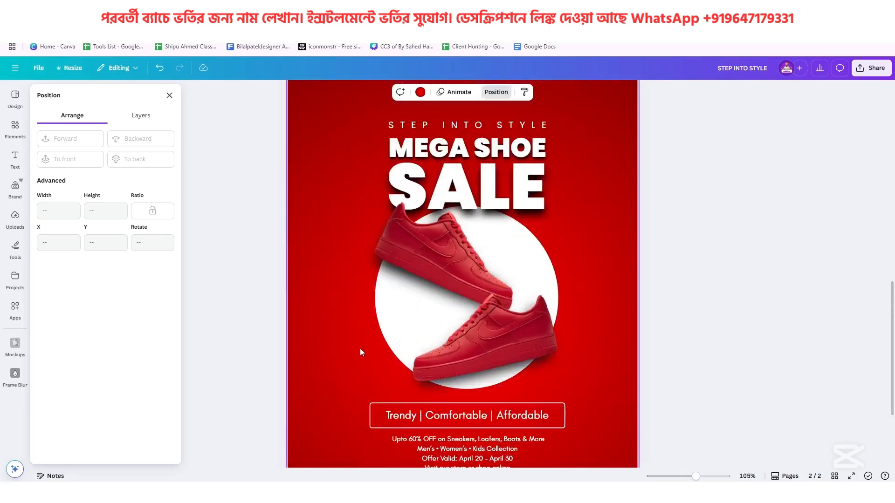
scroll(339, 348, down, 2)
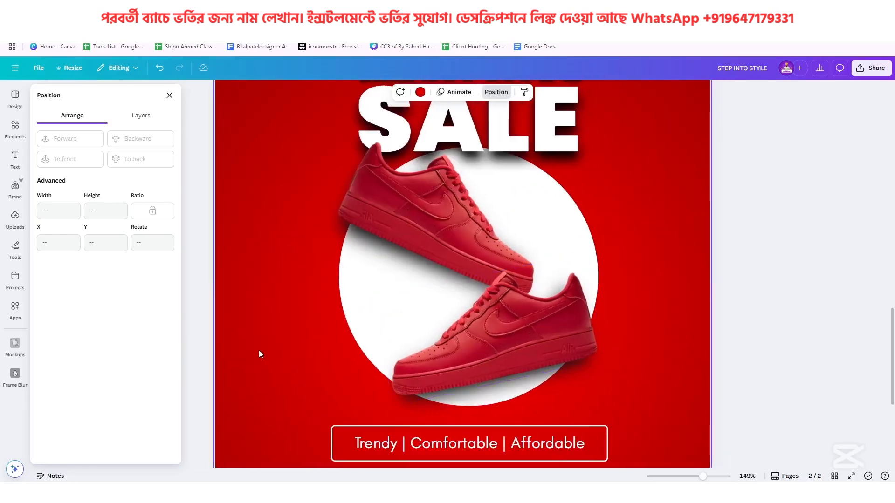
scroll(259, 351, down, 2)
mouse_move(701, 476)
mouse_down()
mouse_move(679, 476)
mouse_move(704, 478)
mouse_move(695, 477)
mouse_up()
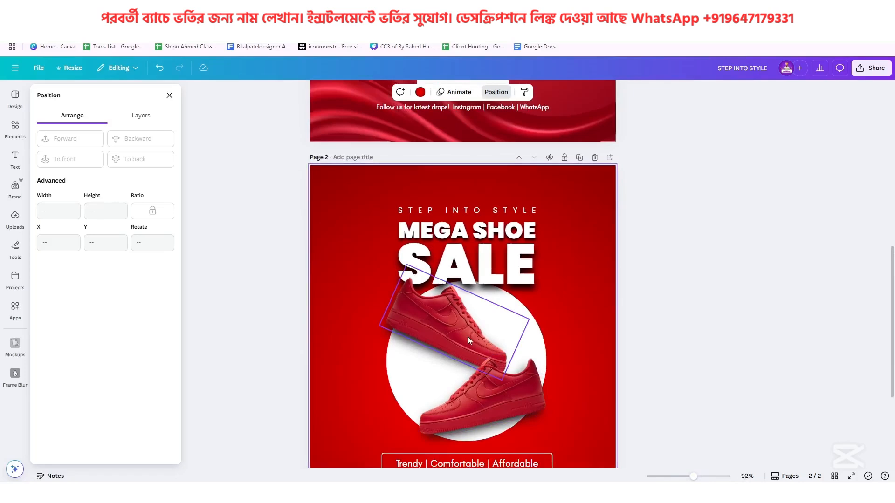
scroll(468, 337, up, 3)
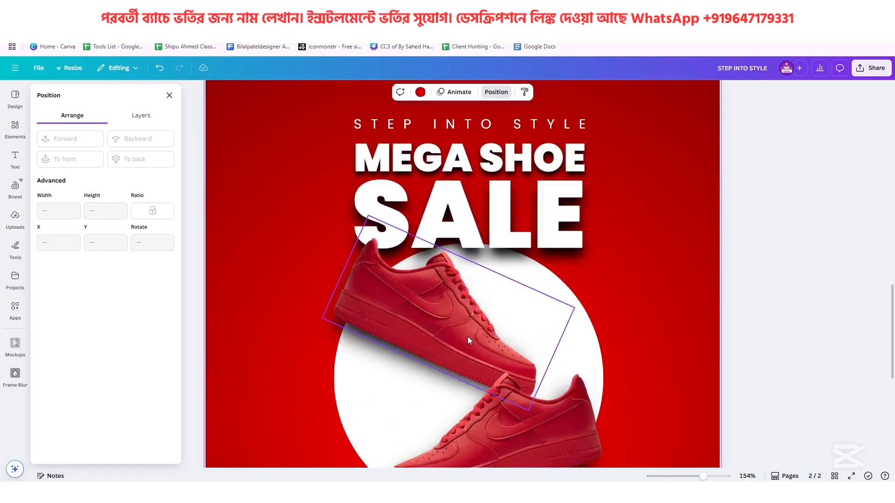
scroll(468, 337, down, 4)
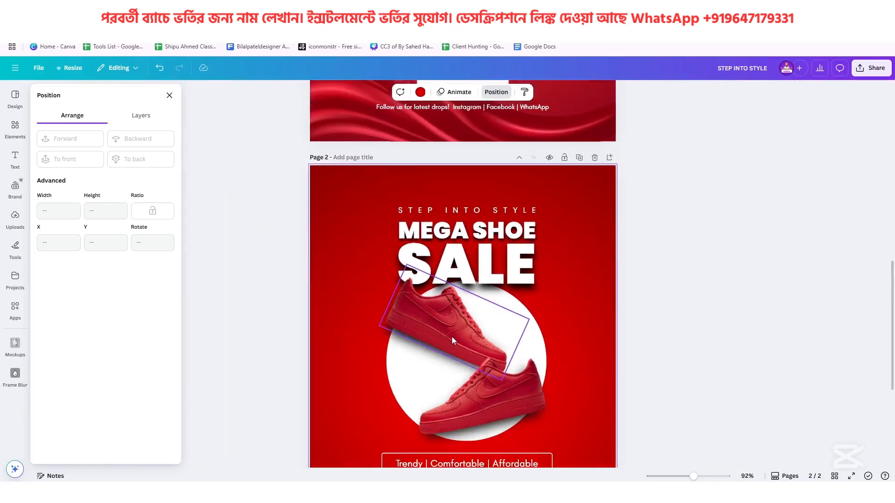
scroll(452, 337, down, 3)
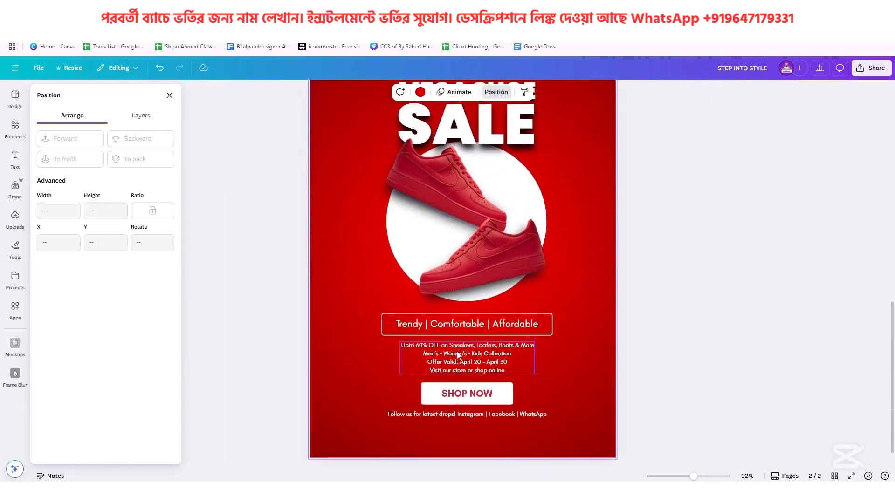
scroll(459, 356, down, 1)
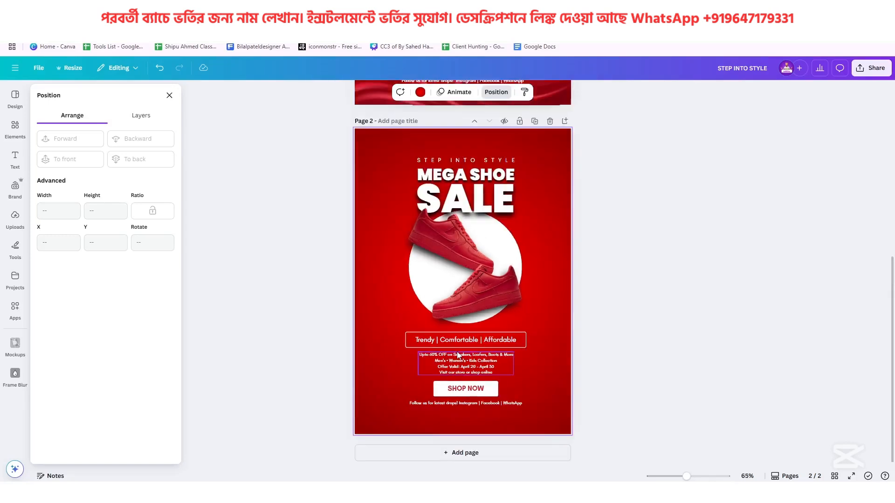
scroll(462, 336, up, 4)
scroll(278, 124, up, 1)
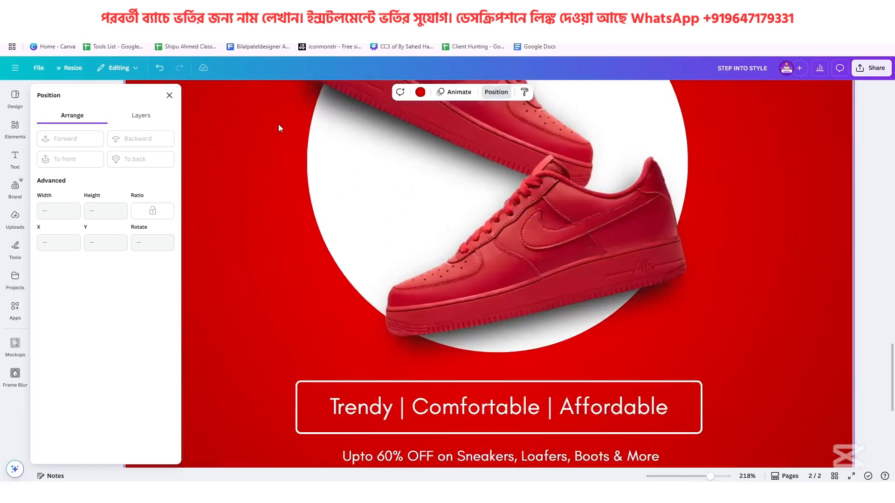
scroll(279, 127, down, 2)
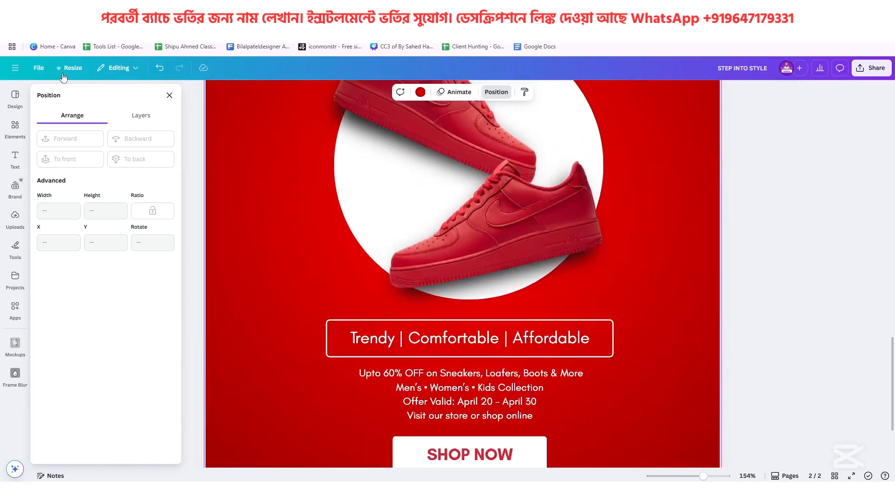
- Search the elements for "stamp" and add the red scalloped round seal graphic to page 2
click(15, 126)
click(151, 96)
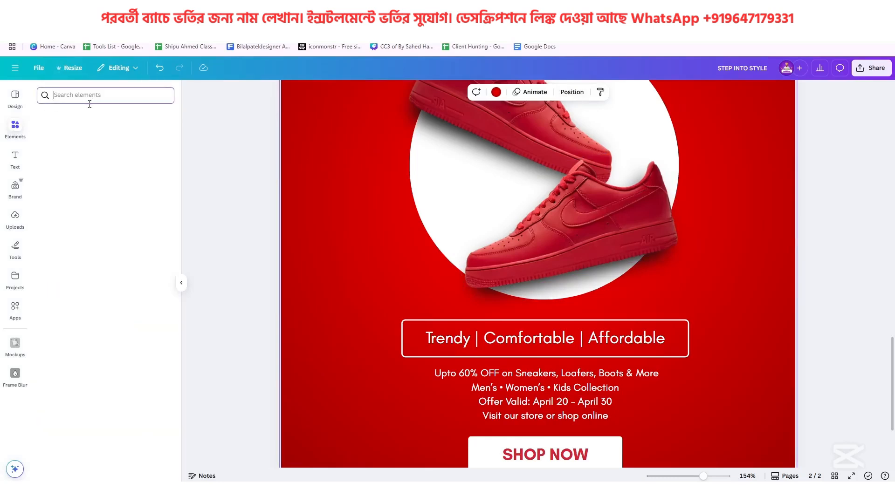
click(78, 94)
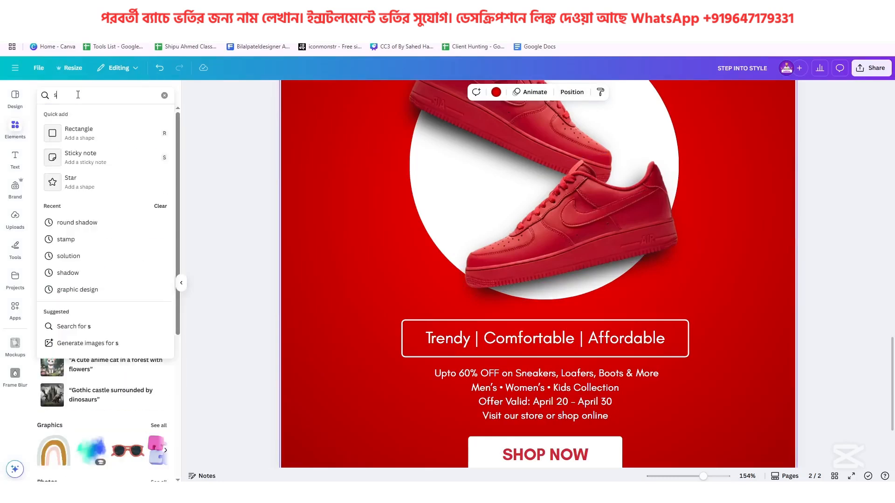
text(stamp)
key(Return)
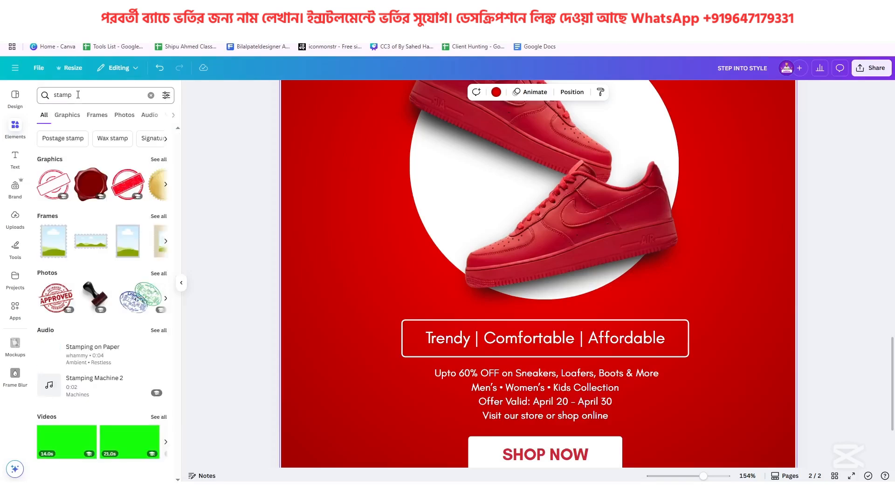
click(70, 118)
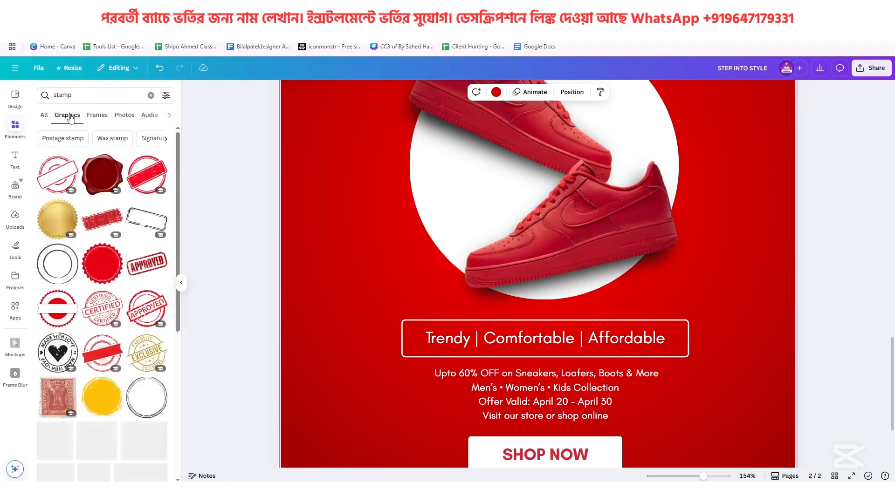
click(101, 273)
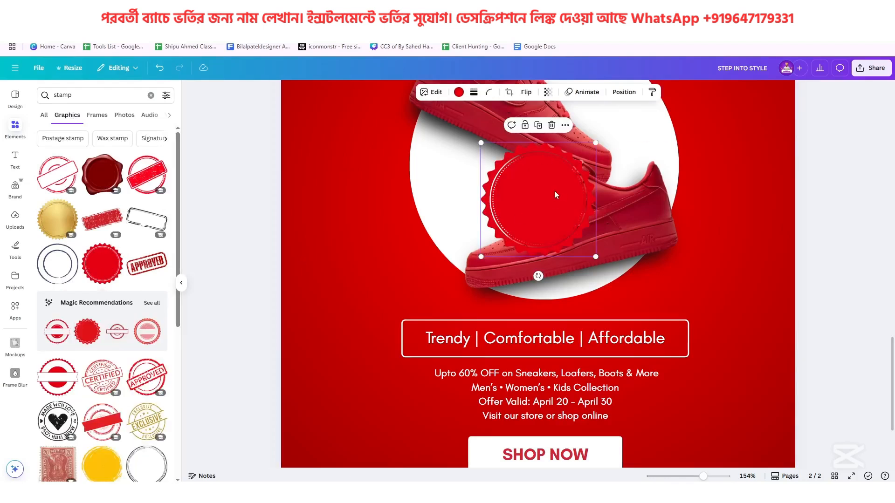
- Shrink the seal, place it over the lower-left edge of the white circle, and recolour it white
drag(554, 191, 436, 198)
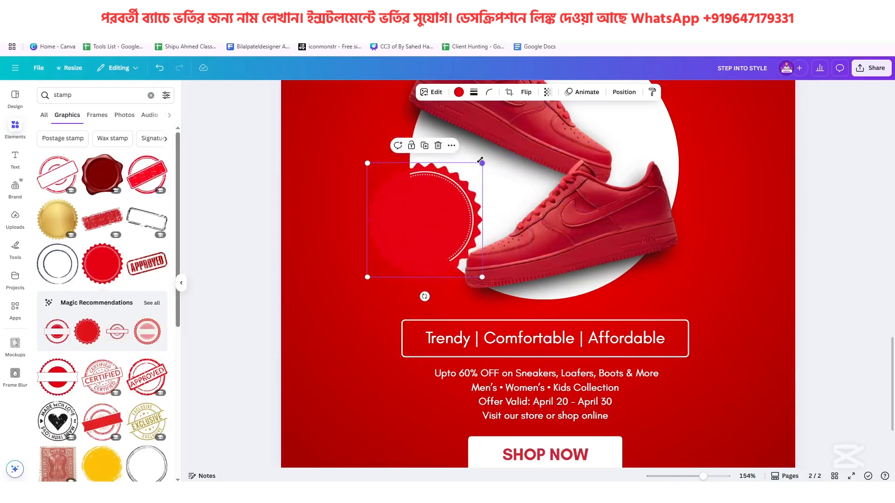
drag(482, 163, 454, 191)
drag(433, 222, 447, 196)
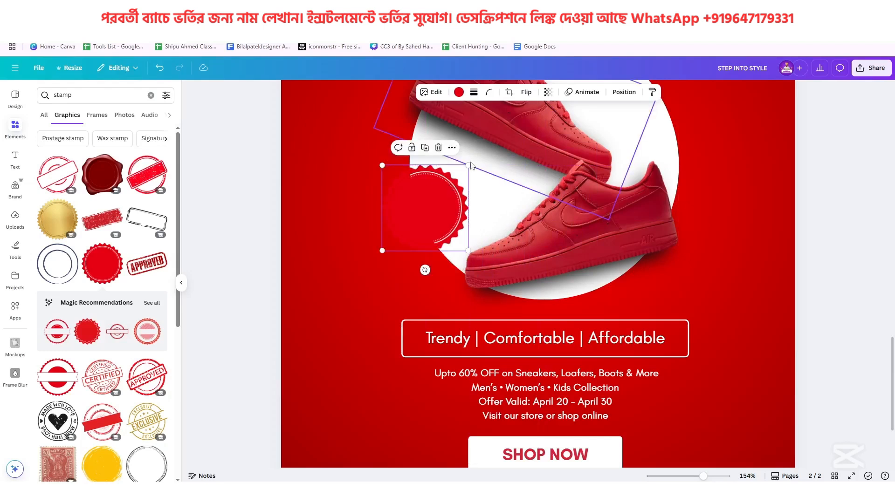
drag(468, 165, 496, 149)
drag(460, 184, 452, 185)
drag(480, 146, 445, 188)
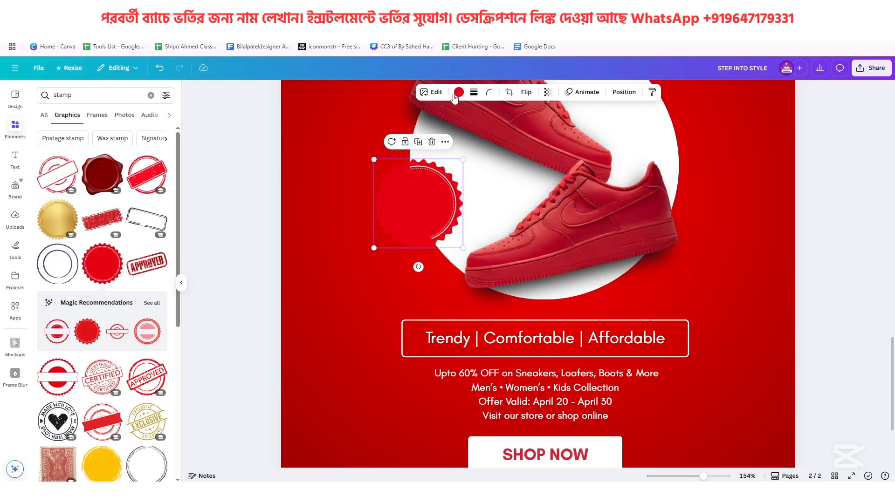
click(458, 92)
click(43, 185)
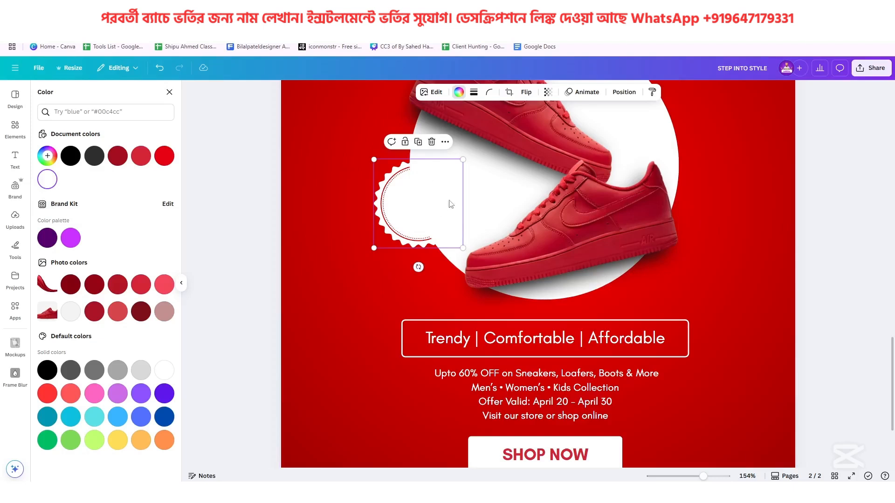
- Search the elements for "shadow" and add the dense round black blurred shadow graphic to the poster
click(15, 127)
click(83, 96)
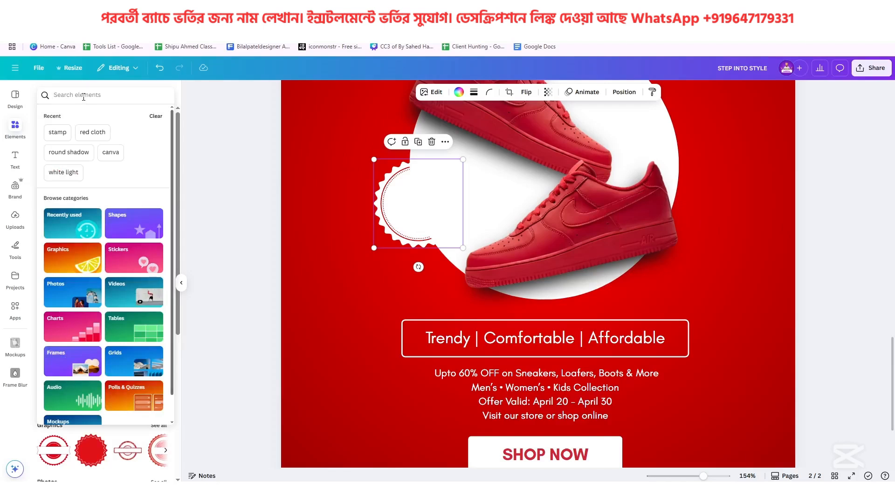
text(shado)
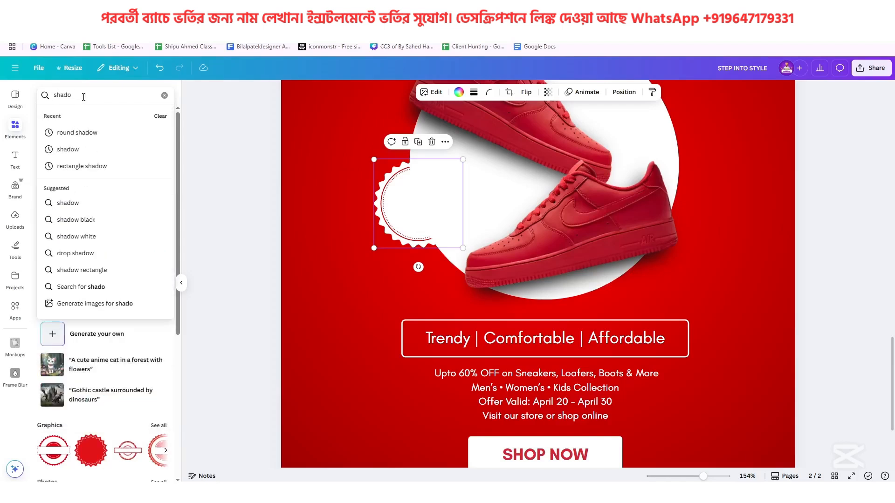
text(w)
key(Return)
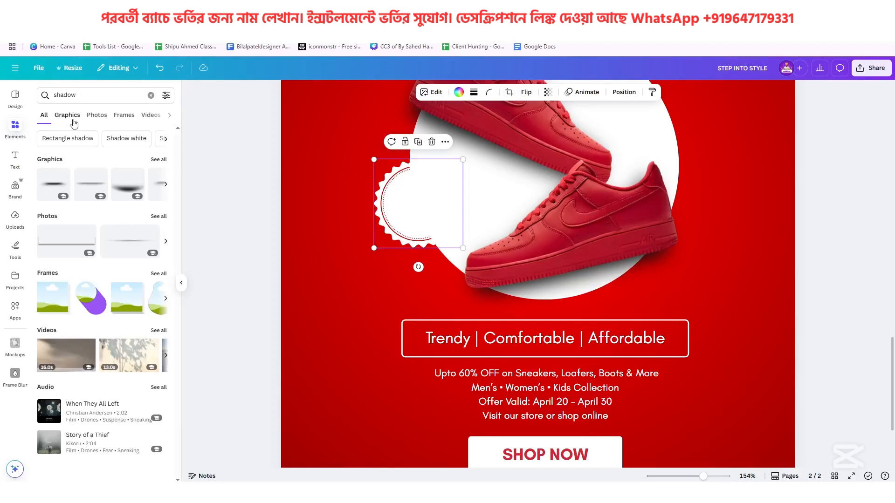
click(68, 115)
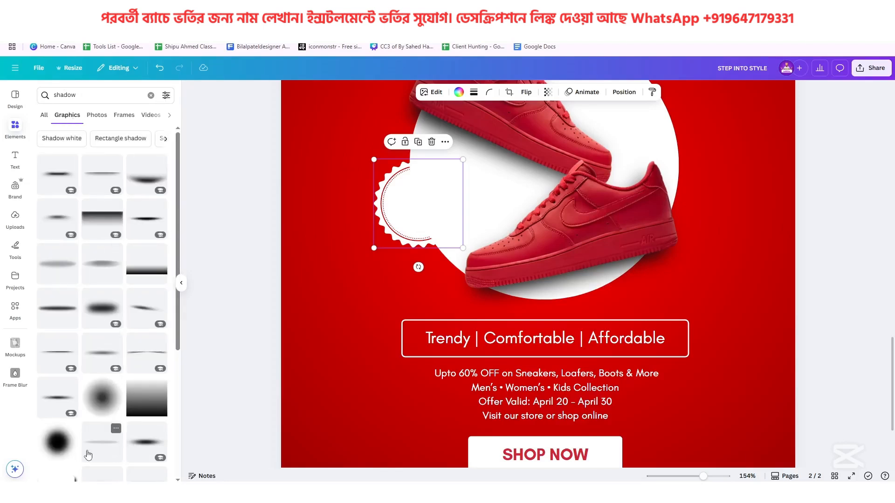
click(56, 441)
- Shrink the black blurred shadow to about 5.63 cm square and place it centred over the white seal
drag(512, 216, 455, 245)
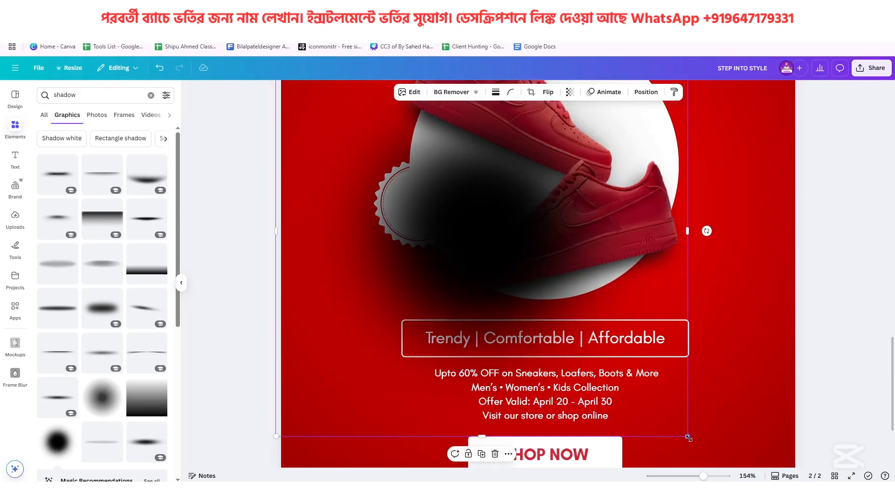
drag(687, 437, 555, 295)
drag(484, 228, 441, 206)
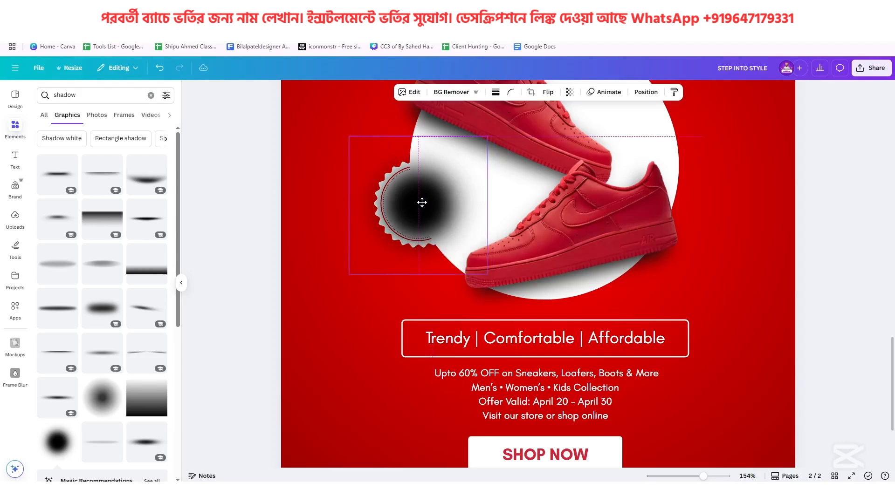
- Send the shadow one layer back behind the white seal and shift it slightly up and to the right
click(646, 92)
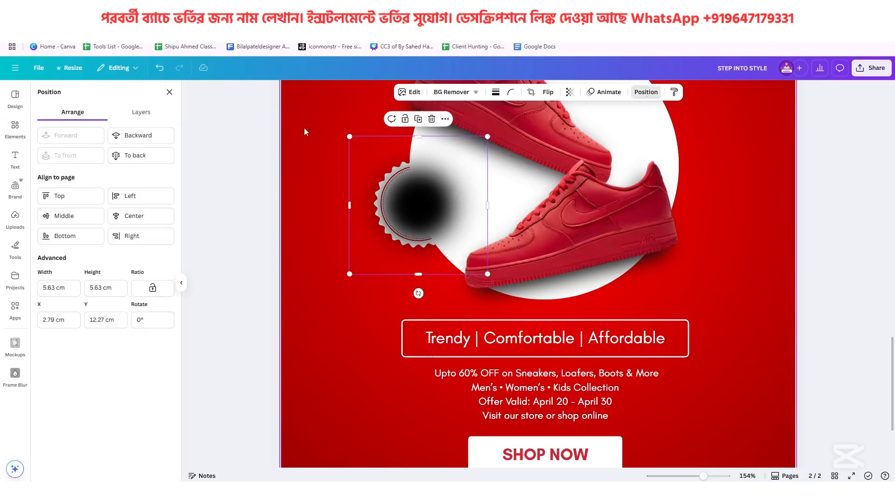
click(139, 136)
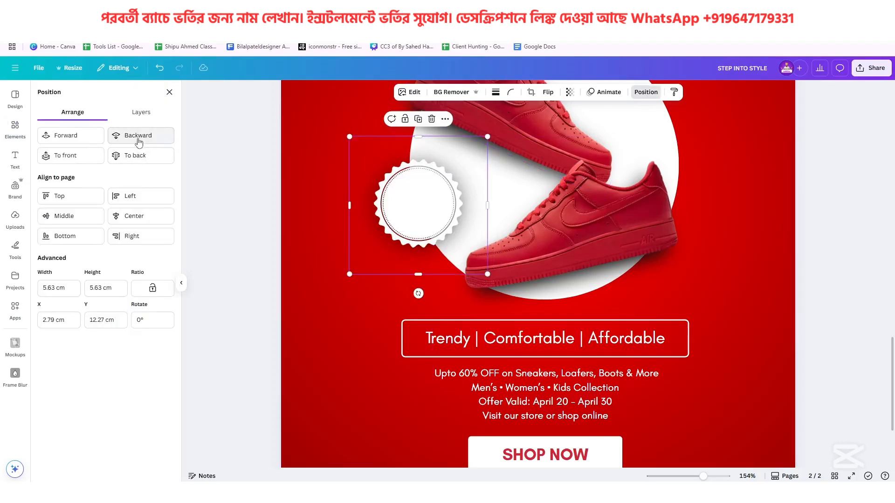
mouse_move(453, 158)
mouse_down()
mouse_move(468, 153)
mouse_move(419, 159)
mouse_move(475, 153)
mouse_move(458, 152)
mouse_up()
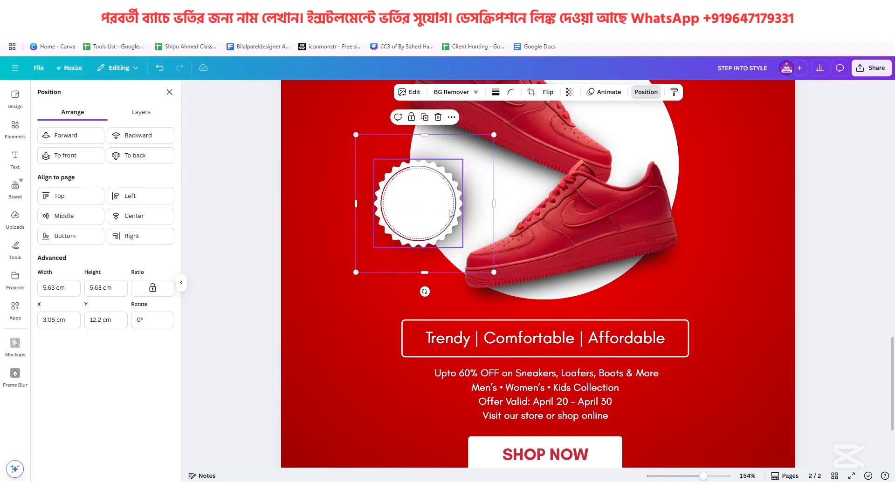
click(406, 221)
click(335, 231)
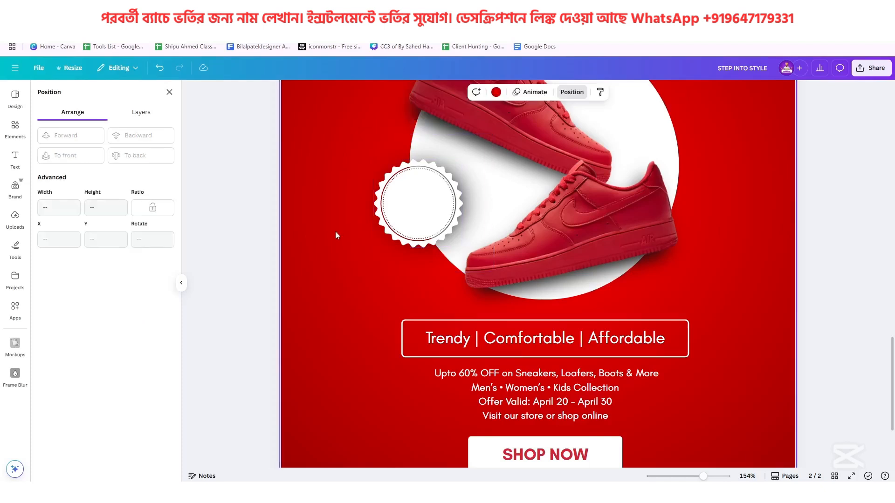
- Duplicate the "SHOP NOW" button text and move the copy onto the white seal
click(518, 462)
scroll(532, 418, down, 2)
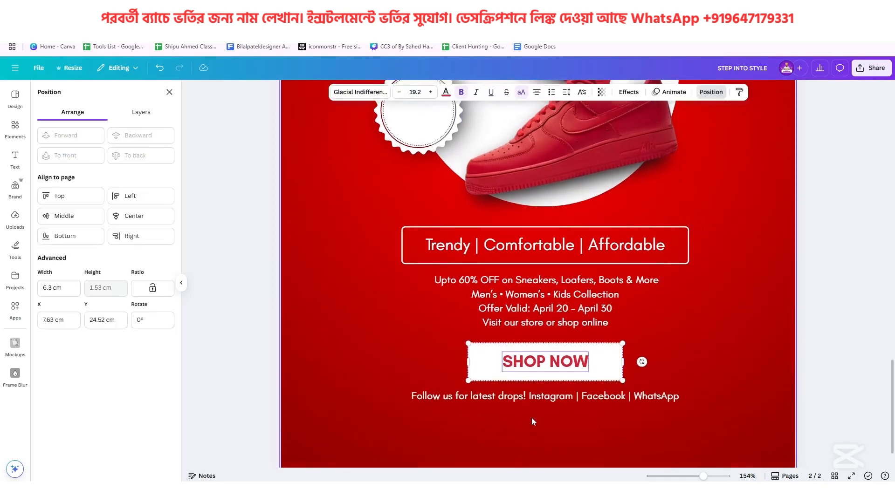
click(528, 335)
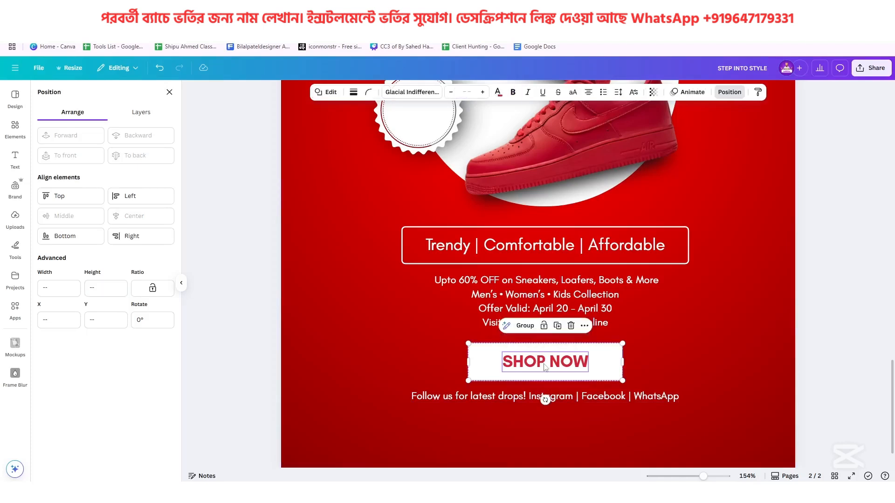
click(438, 358)
click(550, 363)
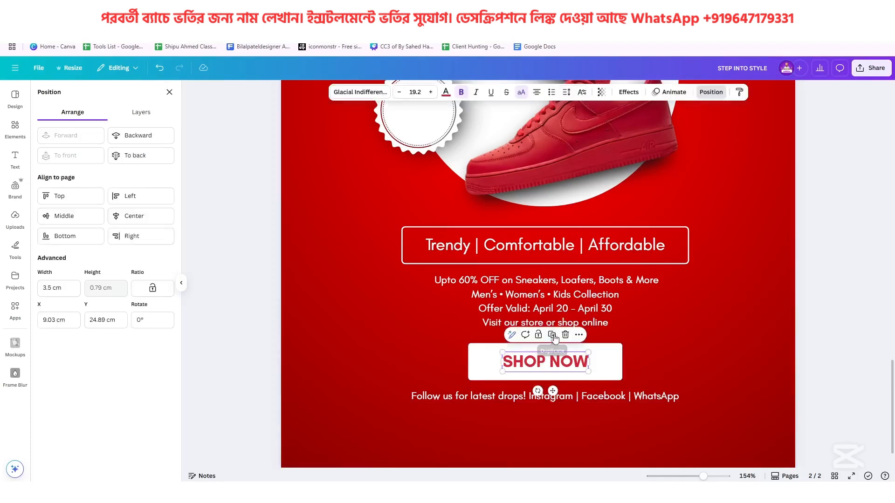
click(562, 346)
drag(565, 371, 419, 120)
scroll(485, 190, up, 3)
ctrl+scroll(370, 313, up, 5)
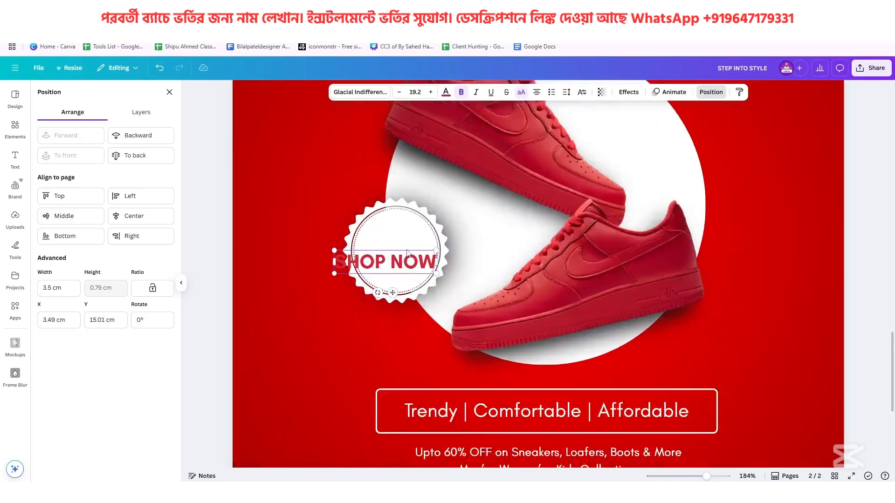
- Tilt the copied text to about -18.1° across the seal and replace it with "60%" and "OFF" on two lines
mouse_move(360, 310)
mouse_down()
mouse_move(399, 325)
mouse_move(373, 309)
mouse_up()
drag(377, 261, 401, 238)
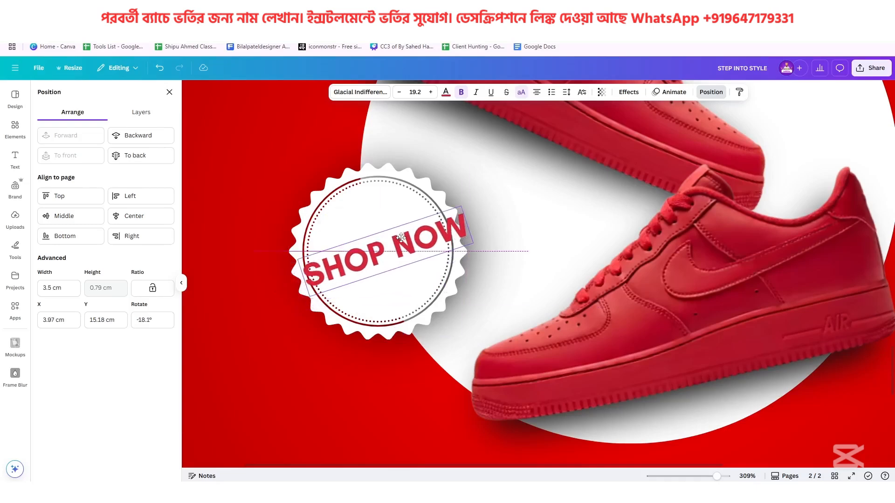
double_click(401, 236)
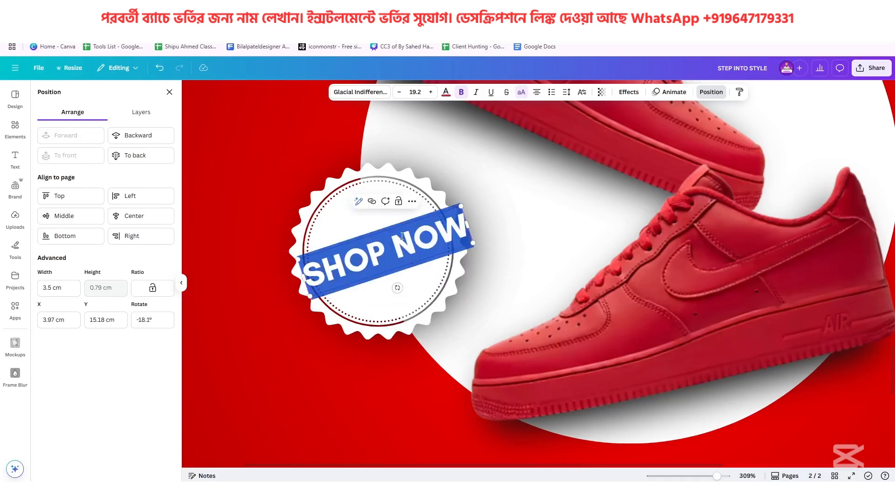
text(60%)
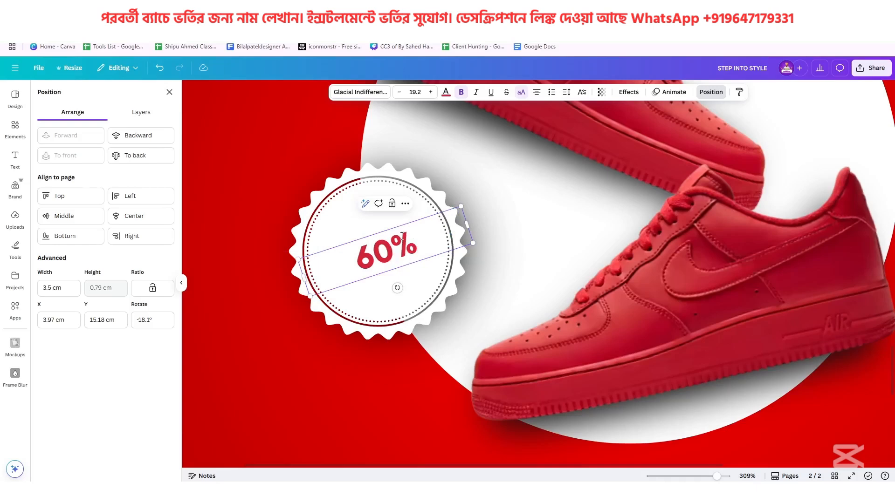
key(Return)
text(OFF)
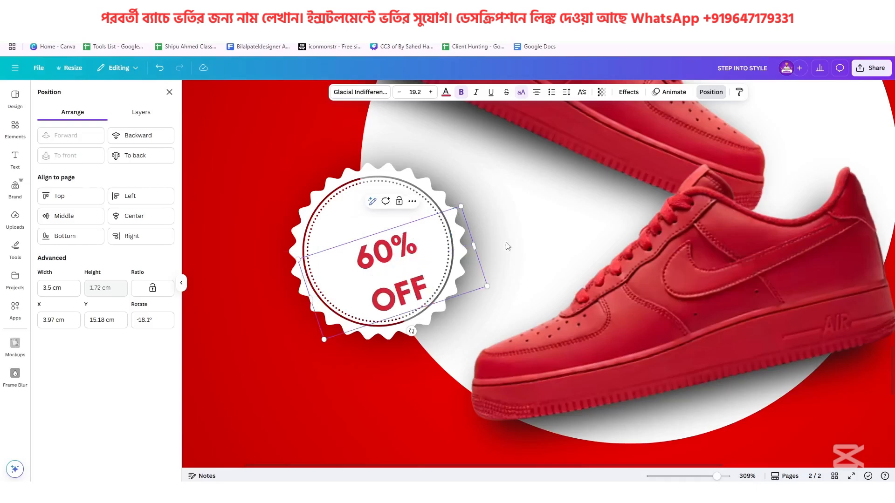
click(273, 304)
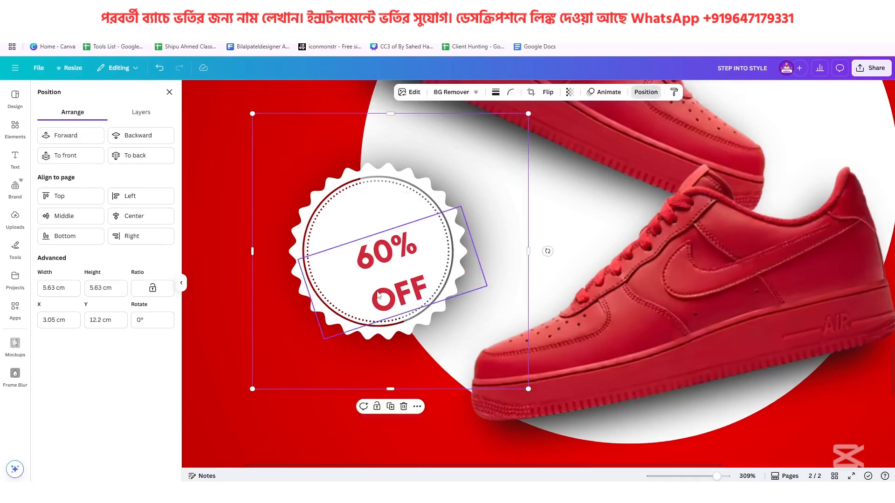
- Tighten the "60% OFF" text to a line spacing of 0.81 and a letter spacing of -73
click(392, 274)
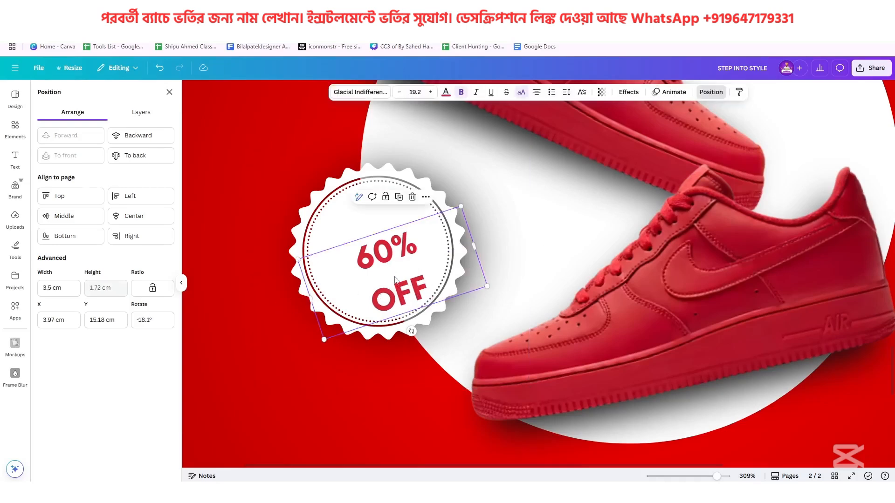
click(567, 92)
drag(551, 155, 534, 158)
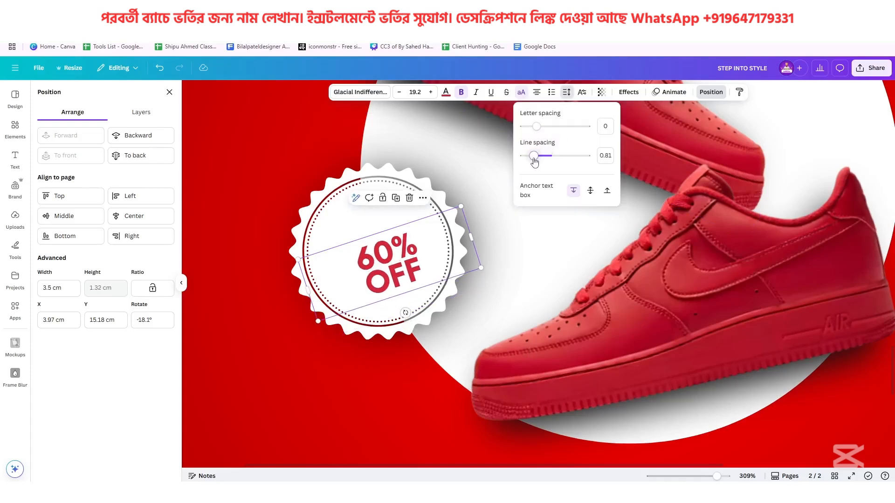
drag(536, 126, 533, 138)
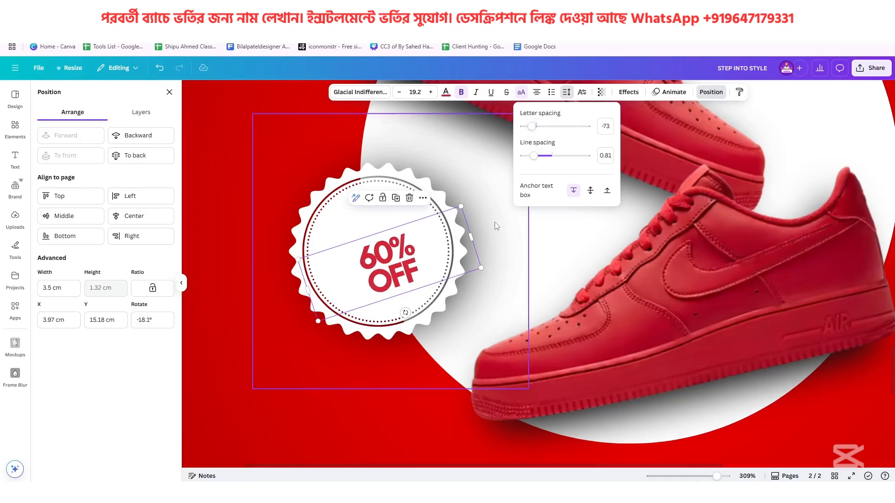
- Narrow the "60% OFF" text box to fit its wording and enlarge the text to about size 31
click(472, 237)
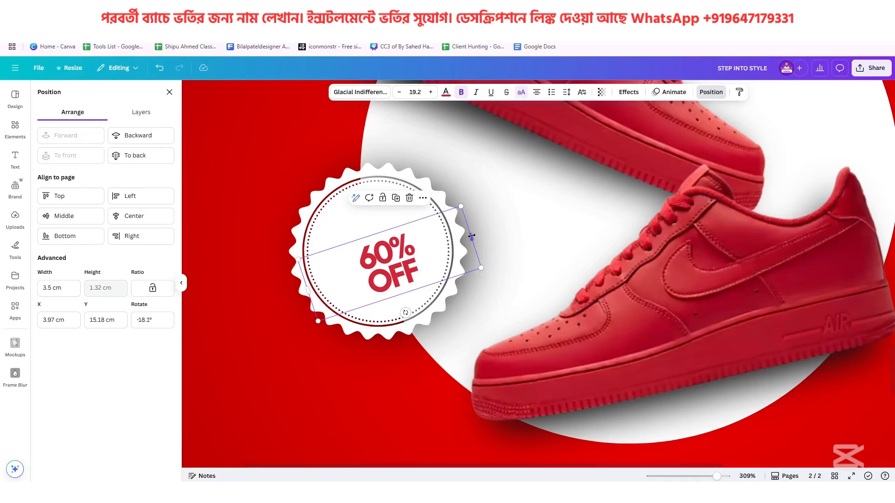
drag(472, 236, 360, 294)
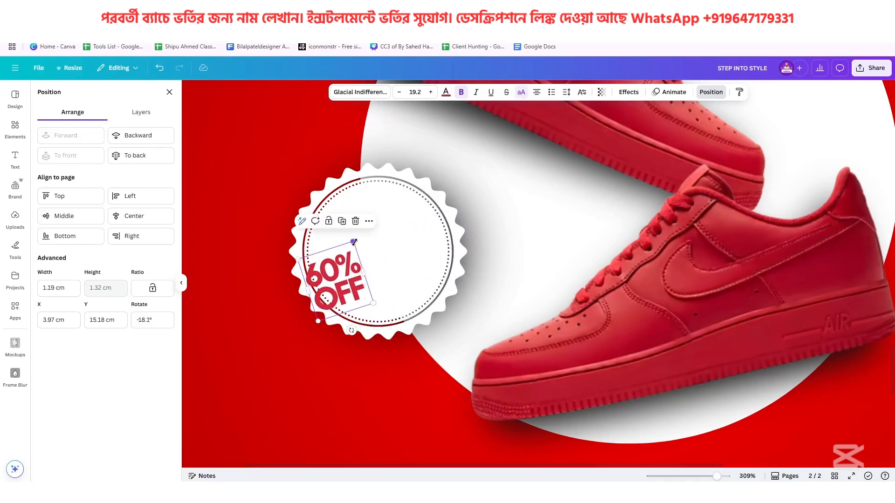
drag(354, 242, 410, 212)
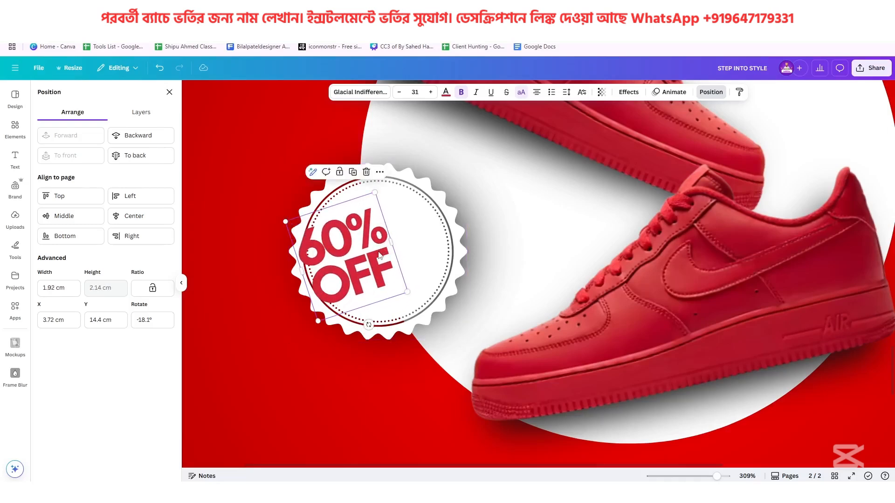
- Position the "60% OFF" text near the centre of the seal and reduce its tilt to about -9.7°
drag(380, 255, 409, 265)
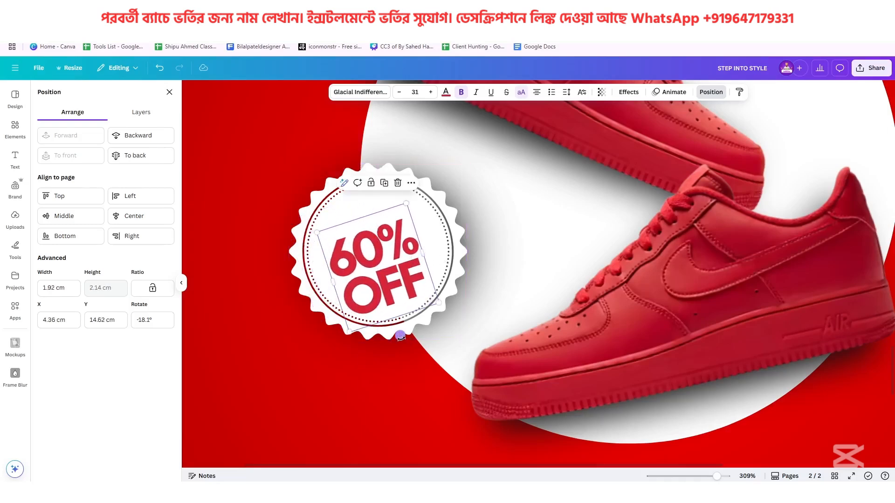
drag(399, 339, 393, 354)
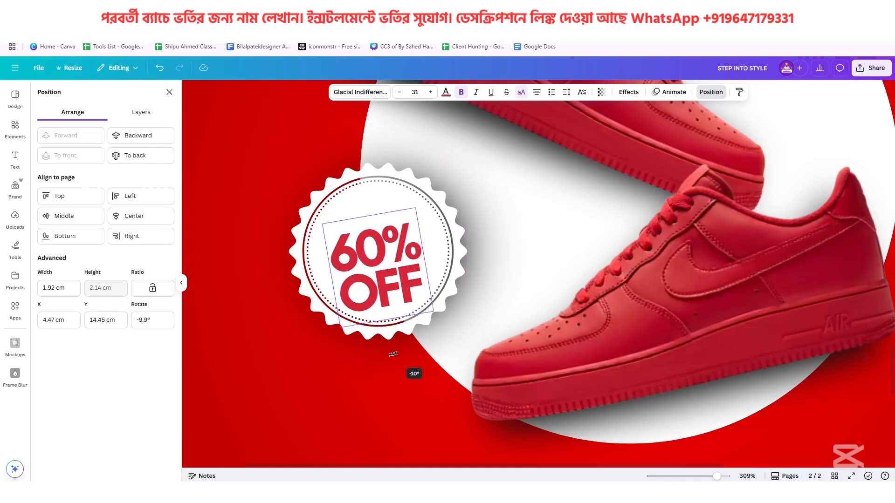
drag(382, 298, 382, 292)
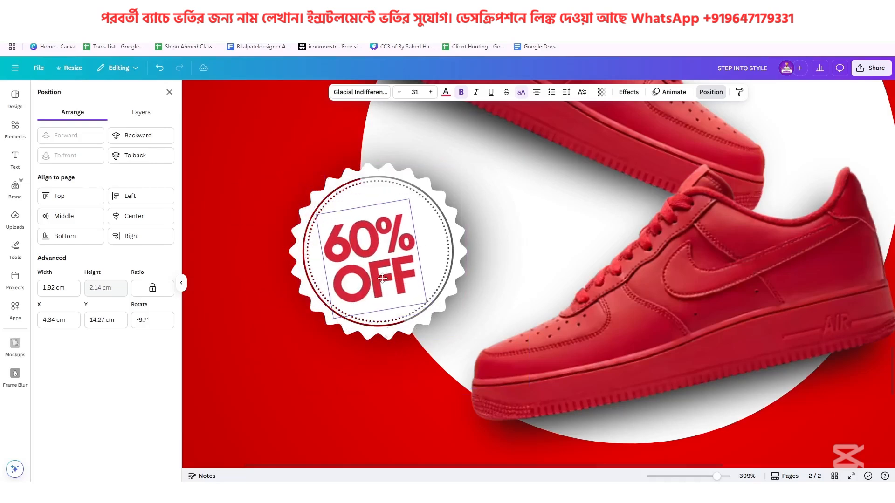
key(super)
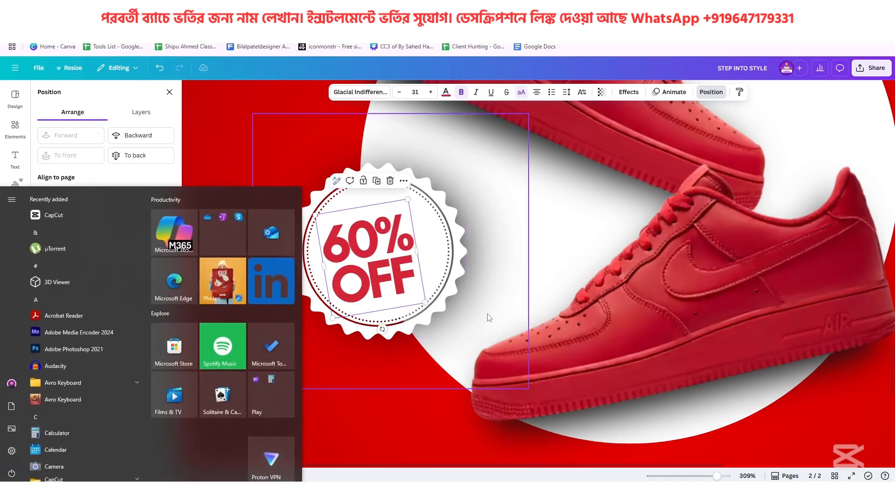
key(super)
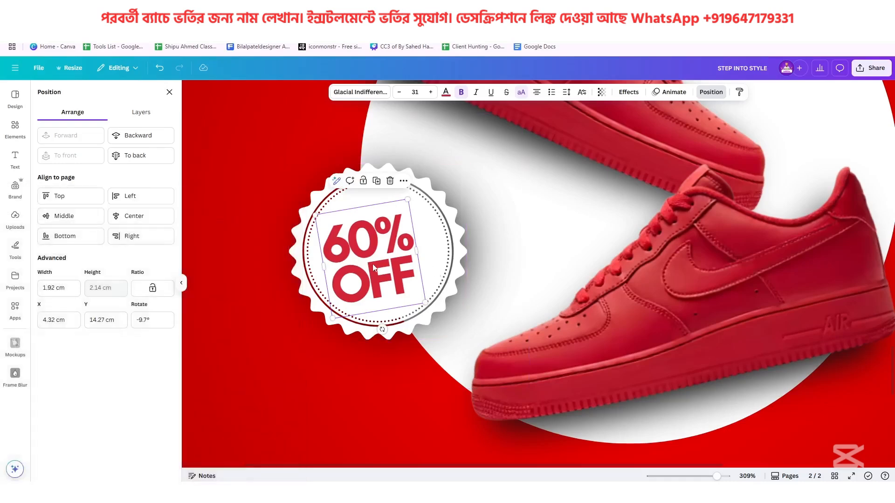
key(ctrl+z)
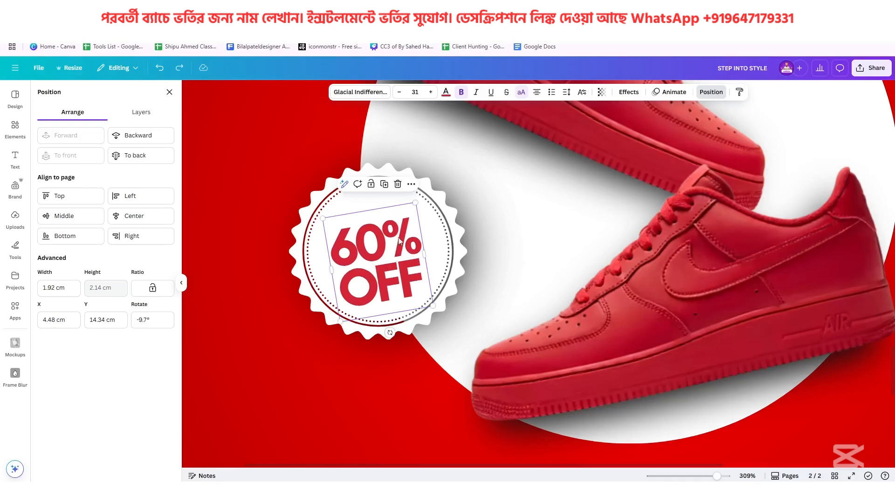
- Duplicate the "60% OFF" text, move the copy beside the seal and change its wording to "UPTO"
click(384, 184)
drag(409, 264, 533, 191)
double_click(533, 202)
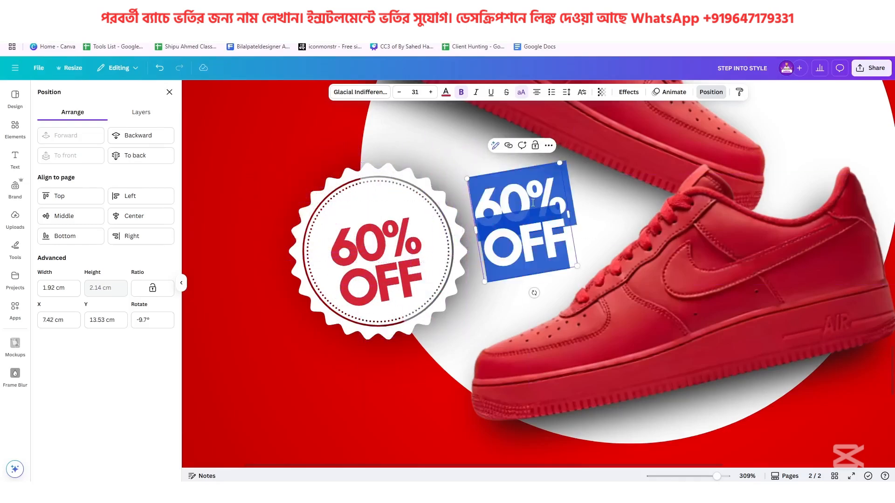
text(UPTO)
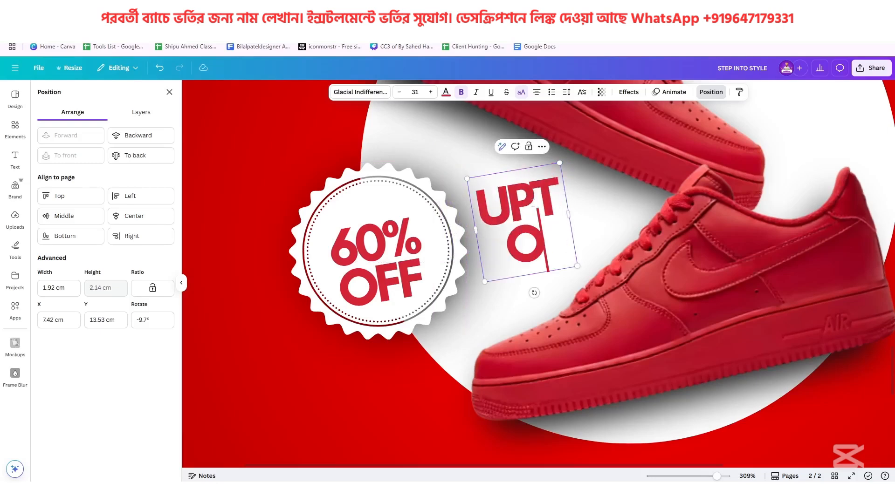
- Fit the "UPTO" text on one line, shrink it to about size 11.8 and place it above "60%" in the seal
drag(569, 214, 383, 201)
click(546, 213)
click(520, 196)
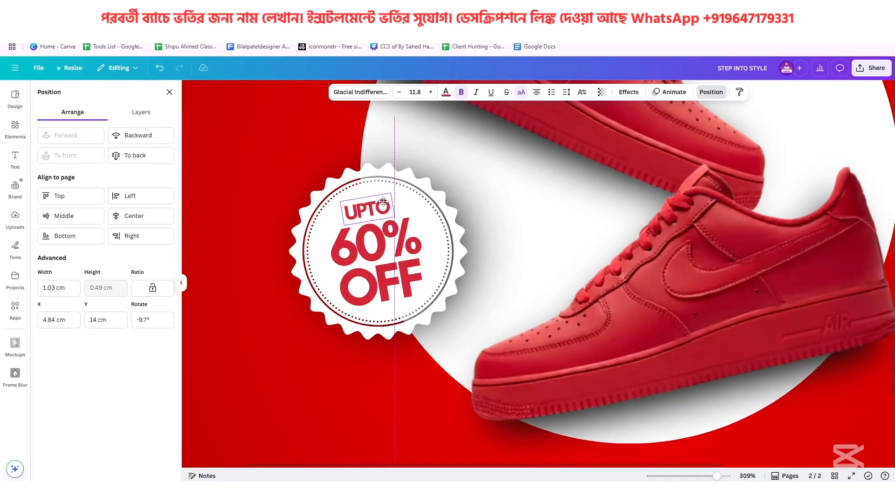
drag(383, 201, 383, 201)
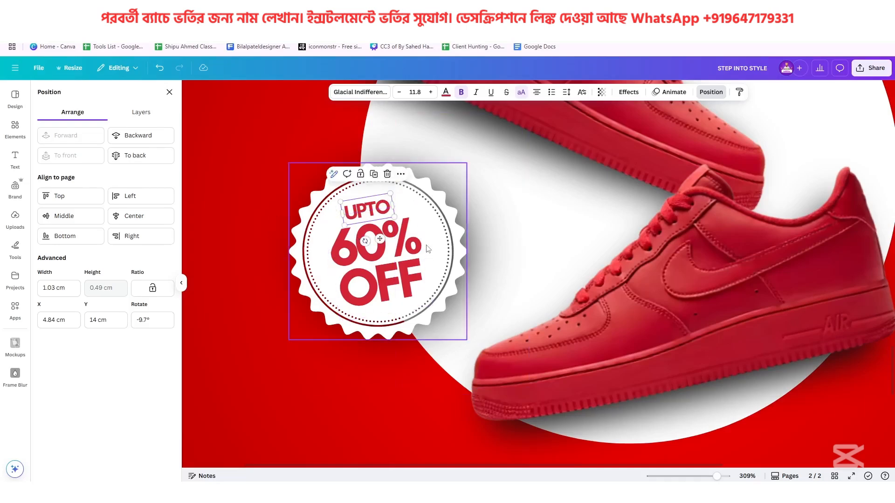
- Compare the page 2 poster and its discount seal with the original poster on page 1
scroll(476, 250, down, 5)
scroll(475, 250, down, 2)
click(668, 207)
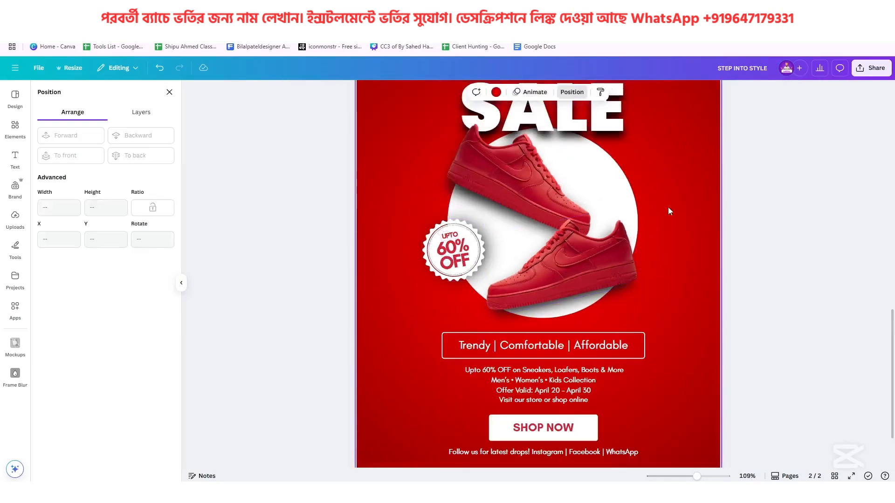
scroll(658, 269, up, 10)
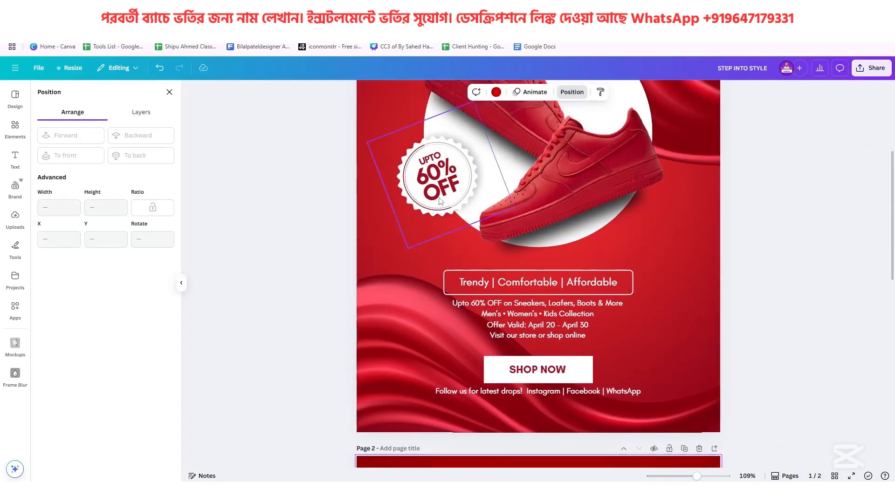
scroll(551, 235, down, 10)
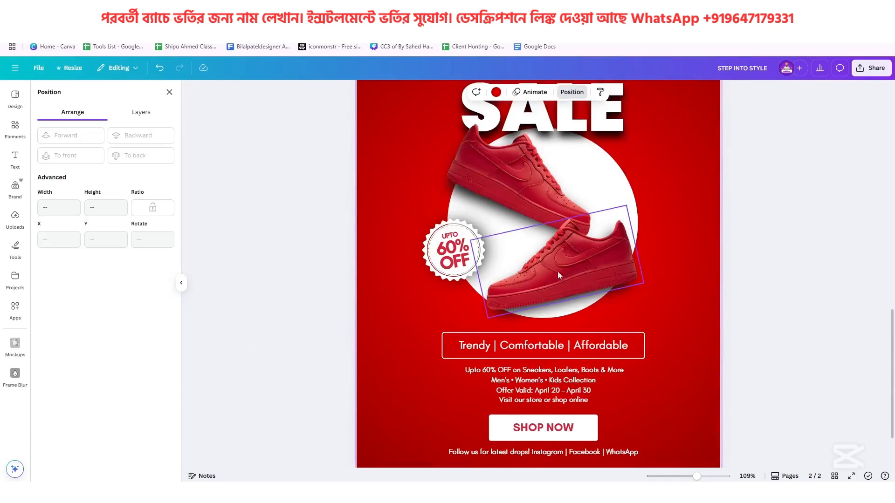
scroll(540, 303, up, 8)
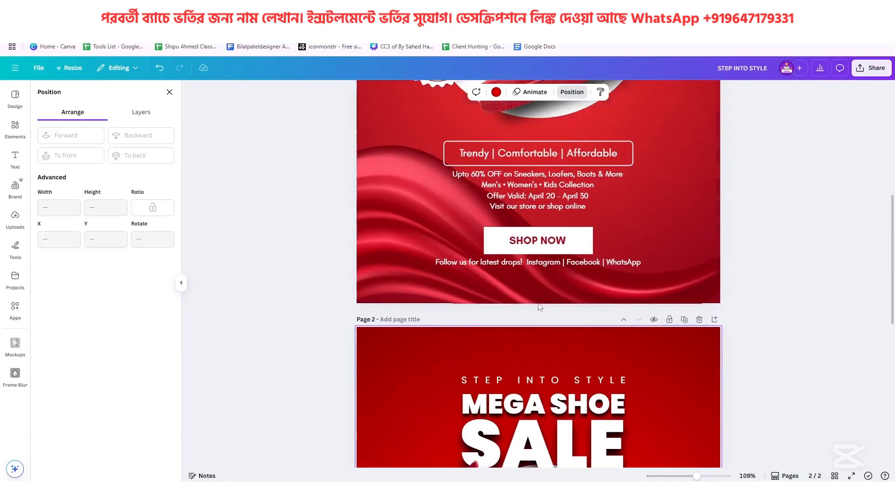
- Examine the draped fabric background of the page 1 poster against the plain background of the page 2 poster
scroll(514, 252, up, 3)
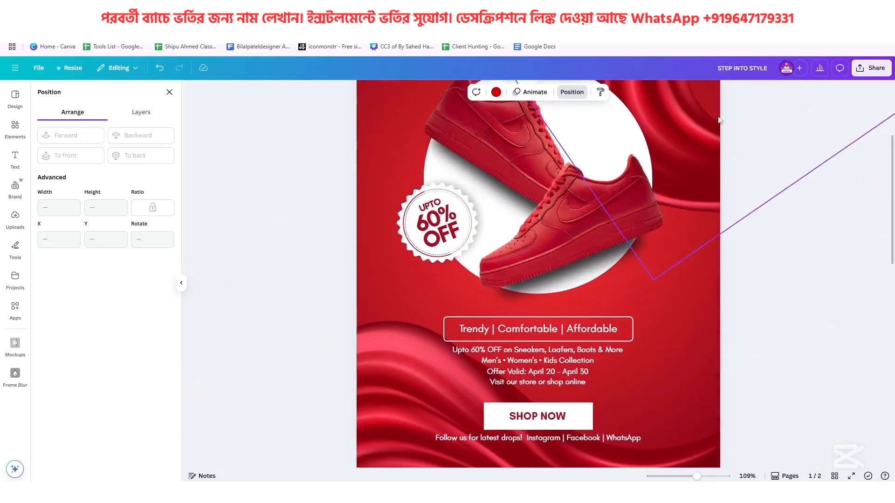
scroll(538, 332, down, 8)
scroll(539, 334, down, 3)
scroll(539, 334, down, 1)
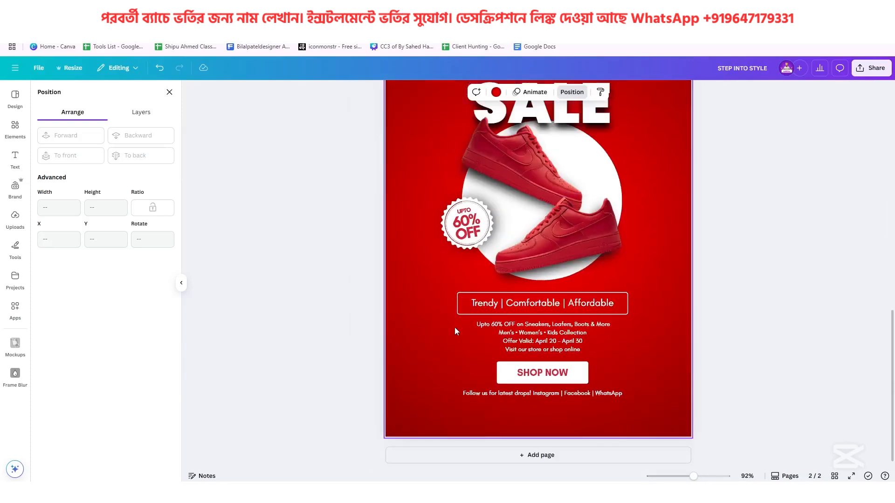
scroll(620, 350, up, 2)
scroll(503, 325, down, 2)
scroll(556, 323, down, 1)
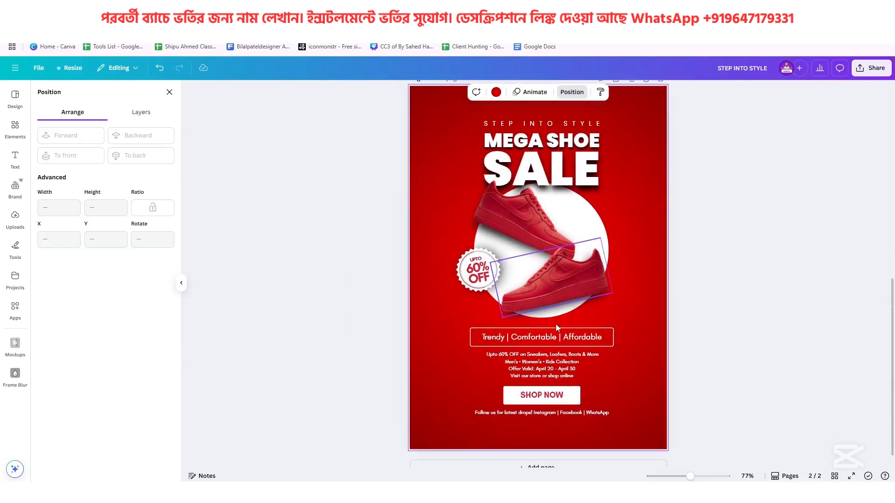
- Search the graphics for "red cloth" and add the flowing crimson drape to the page 2 poster
click(15, 131)
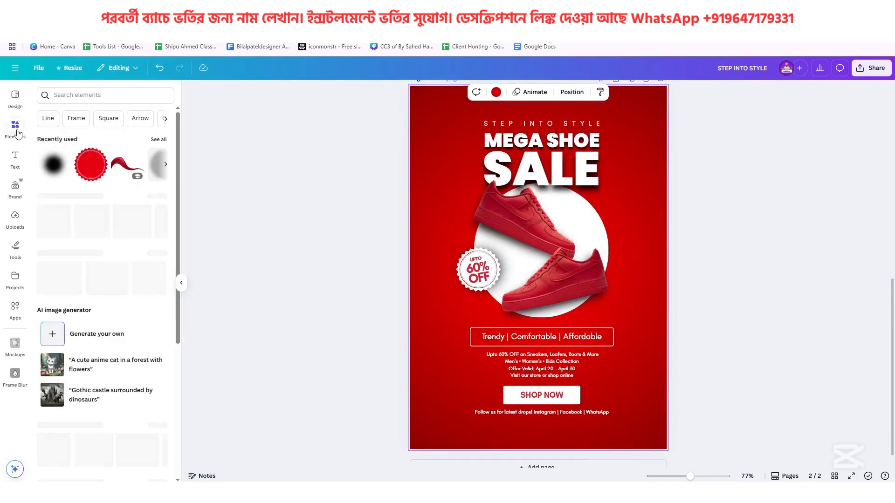
click(82, 100)
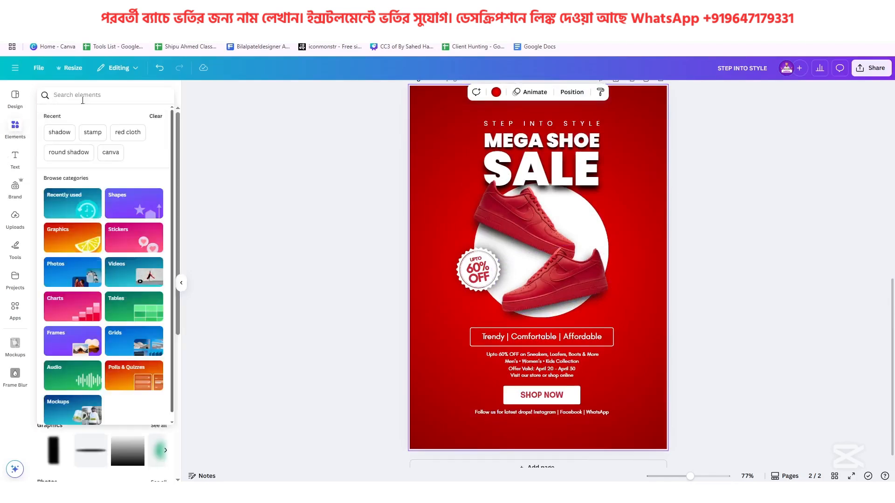
click(128, 132)
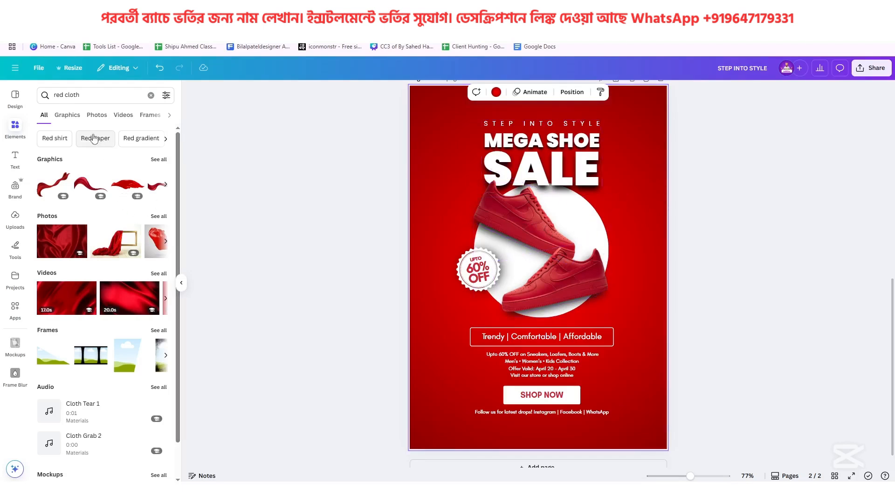
click(69, 115)
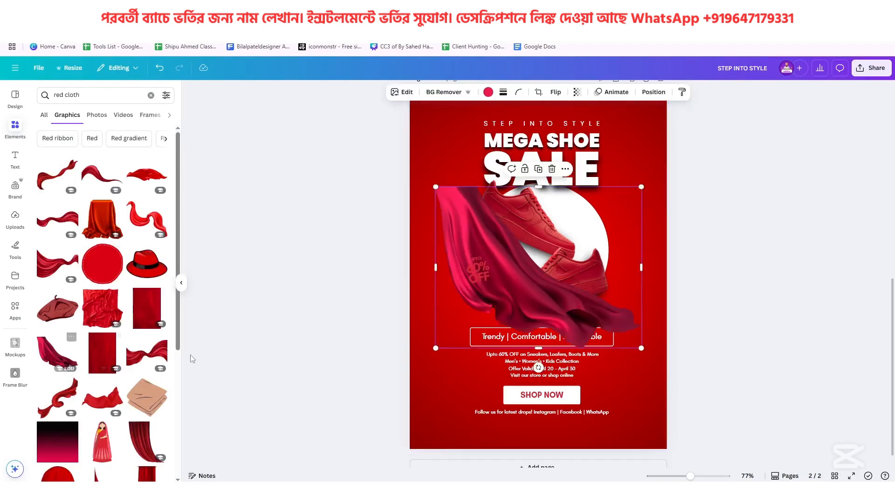
click(57, 353)
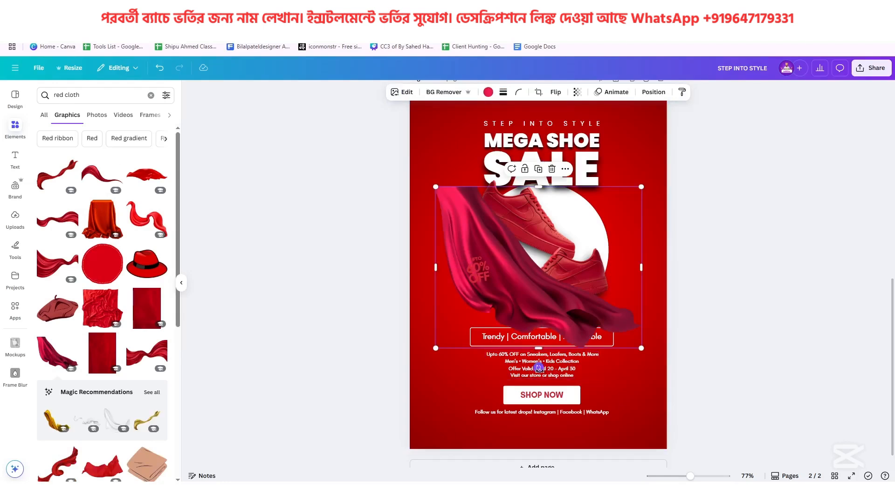
- Place the cloth behind all elements across the poster's lower part, rotated to about 125.5° and enlarged to about 31.22 × 24.51 cm
drag(538, 368, 412, 179)
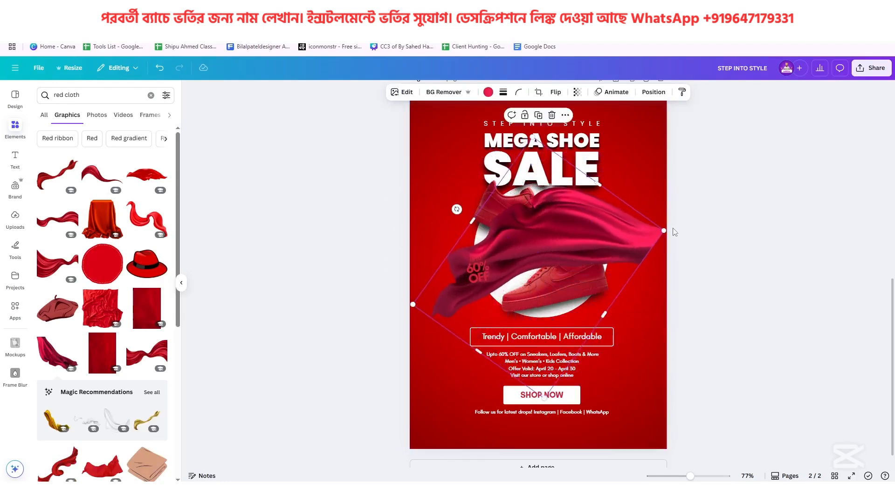
drag(663, 231, 862, 236)
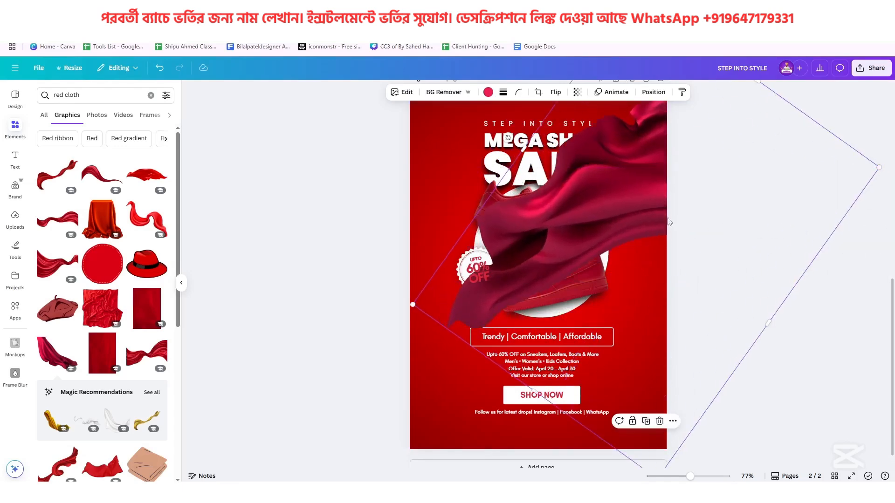
drag(548, 338, 465, 435)
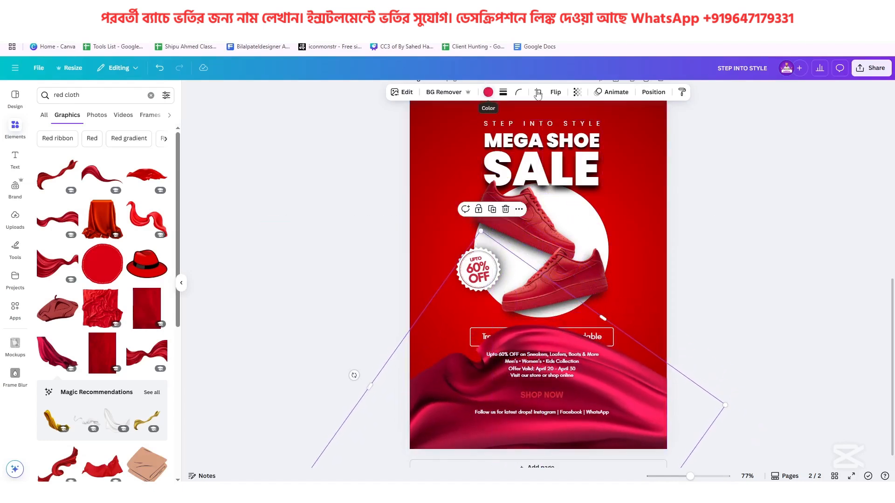
click(653, 92)
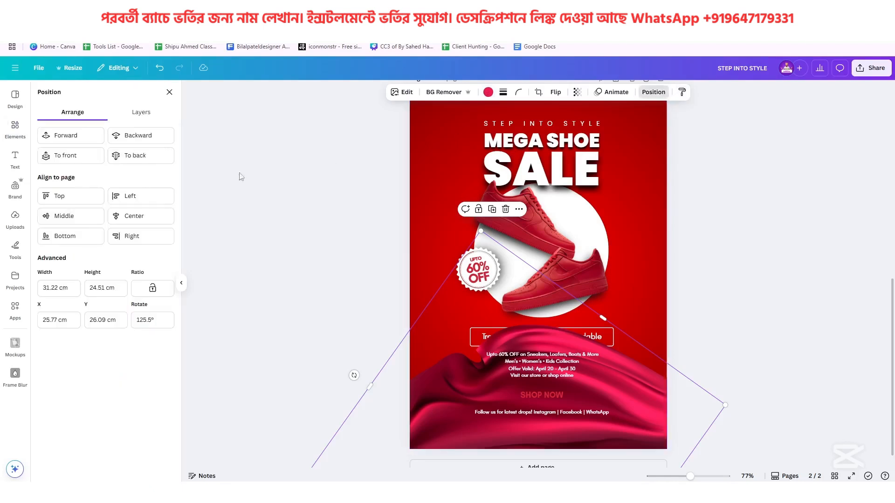
click(134, 156)
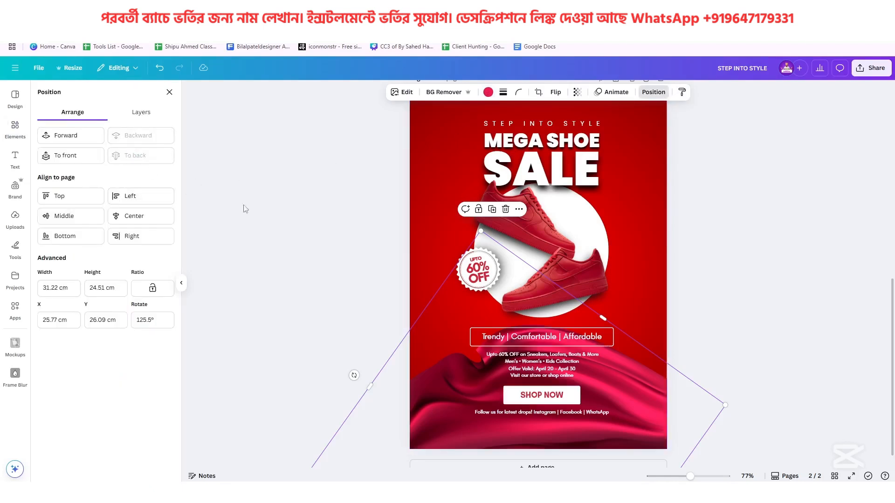
- Duplicate the cloth and place the copy across the poster's upper right corner, rotated to about -2.1°
drag(620, 408, 680, 207)
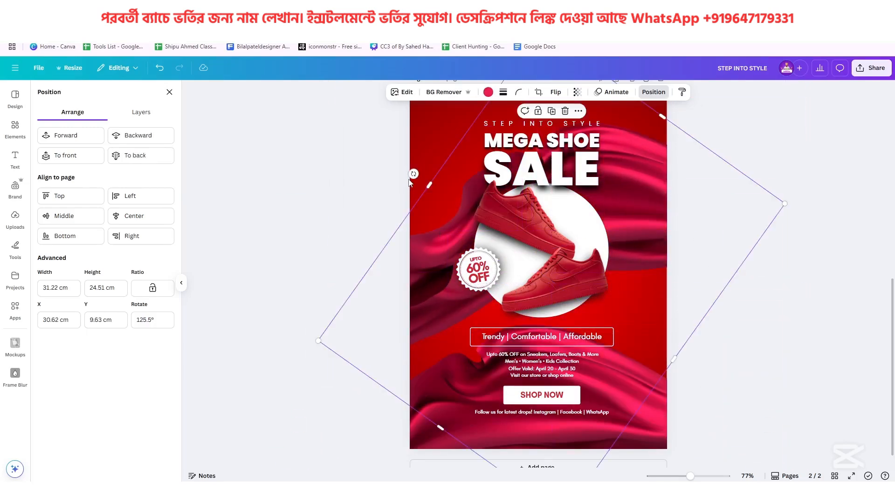
drag(413, 174, 543, 361)
drag(442, 303, 529, 132)
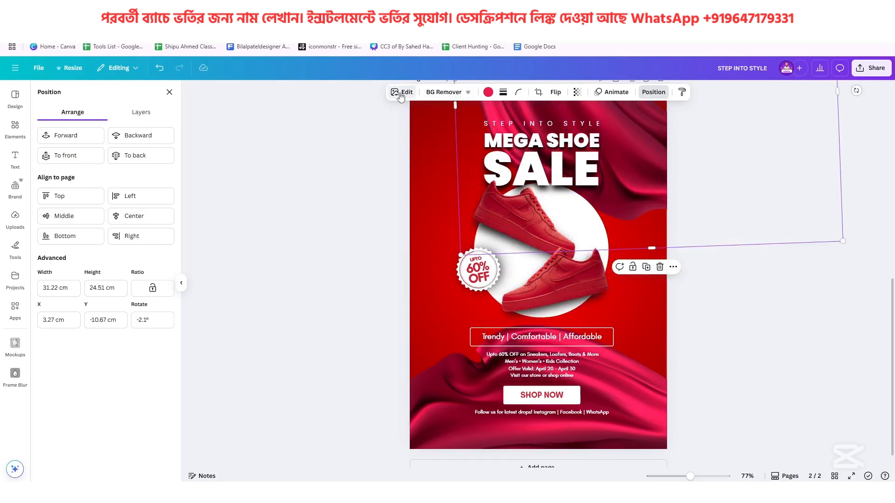
- Shift the hue of the upper cloth's crimson colour to 9 in its image adjustments
click(401, 92)
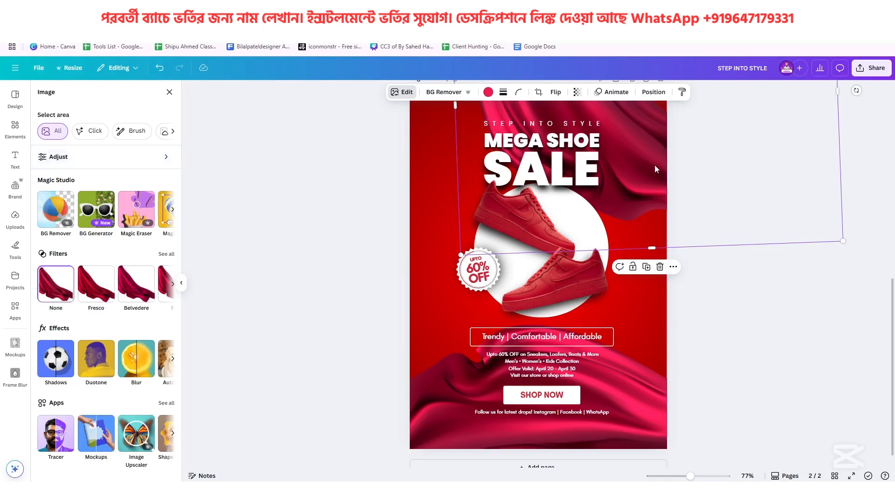
click(119, 161)
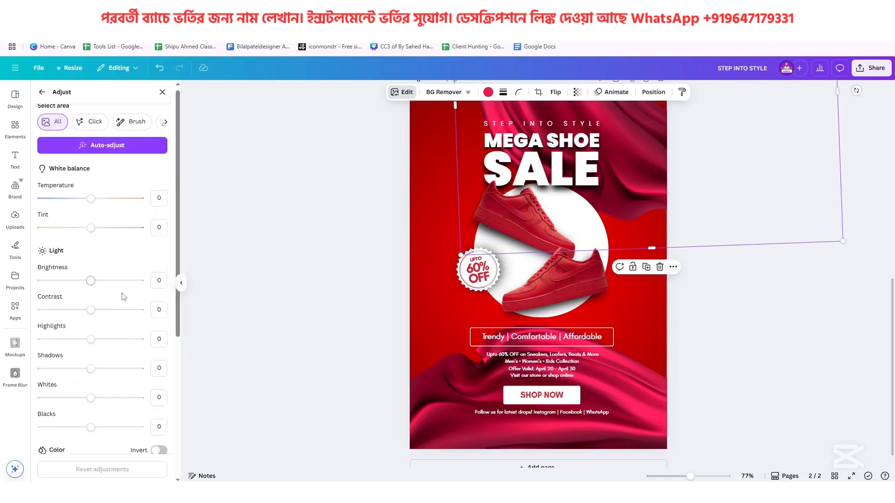
scroll(124, 297, down, 5)
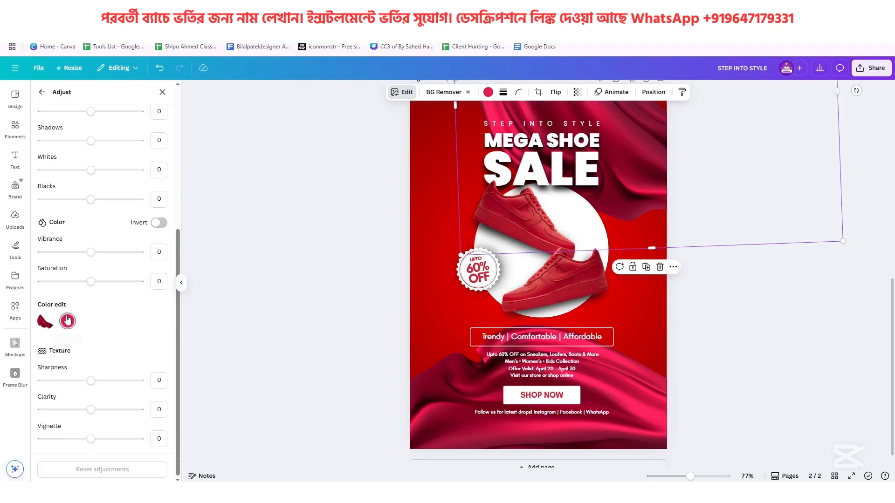
click(68, 321)
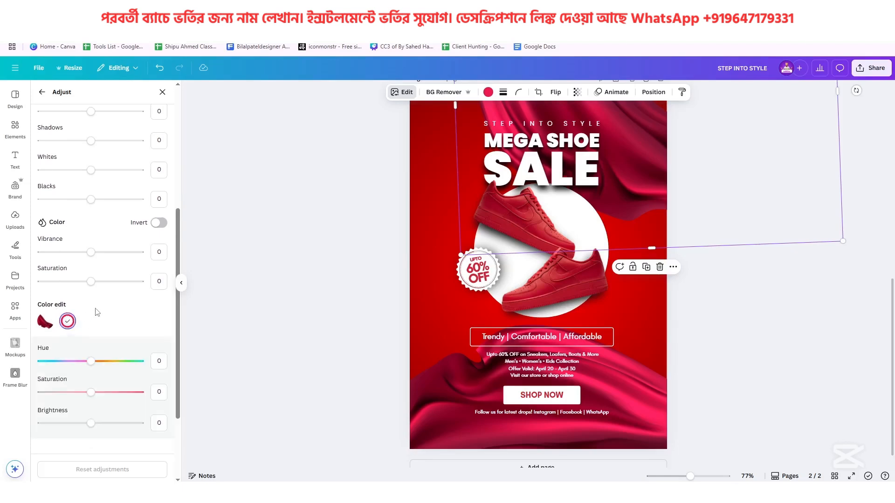
scroll(96, 314, down, 1)
mouse_move(91, 318)
mouse_down()
mouse_move(78, 314)
mouse_move(97, 321)
mouse_up()
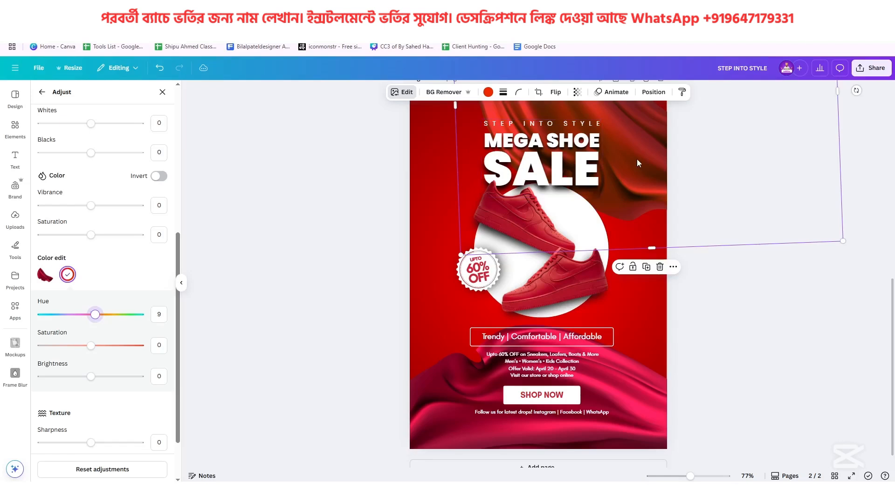
- Try to copy the upper cloth's style to the lower cloth, and try a sharpness of 9 before resetting it to 0
click(683, 92)
click(446, 414)
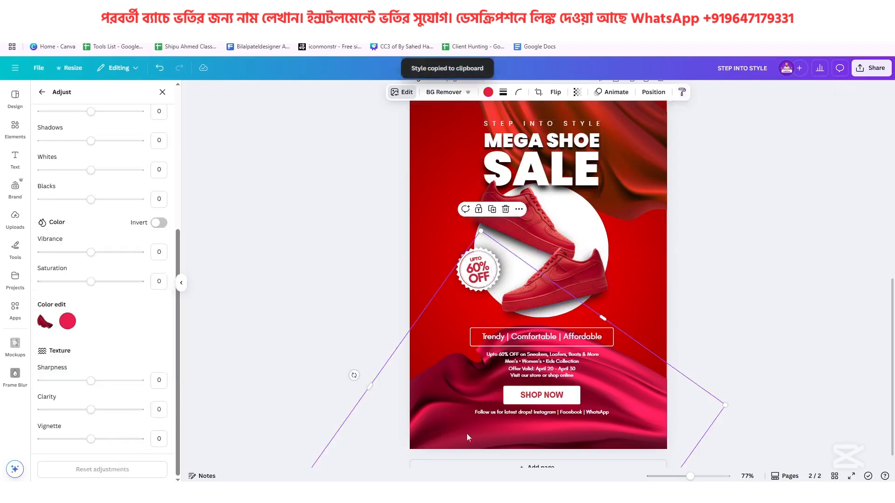
click(161, 380)
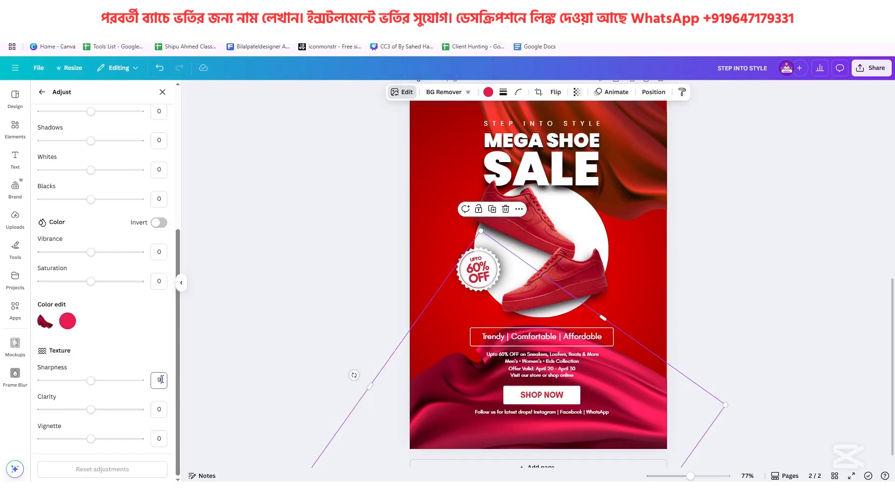
text(9)
double_click(159, 380)
text(0)
click(113, 351)
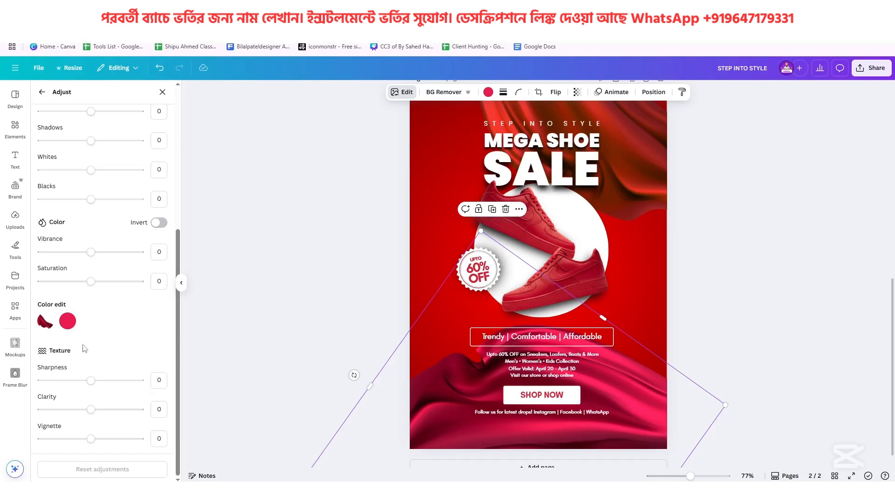
- Set the hue of the lower cloth's crimson colour to 9
click(70, 322)
double_click(154, 361)
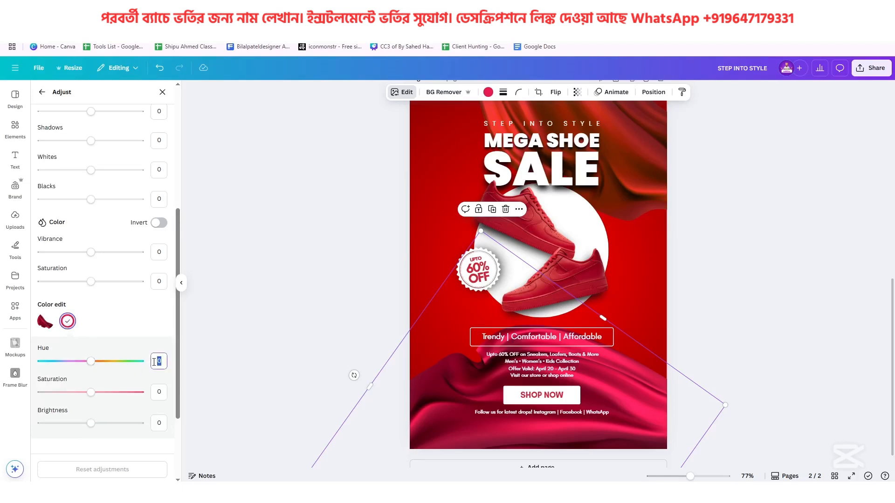
text(9)
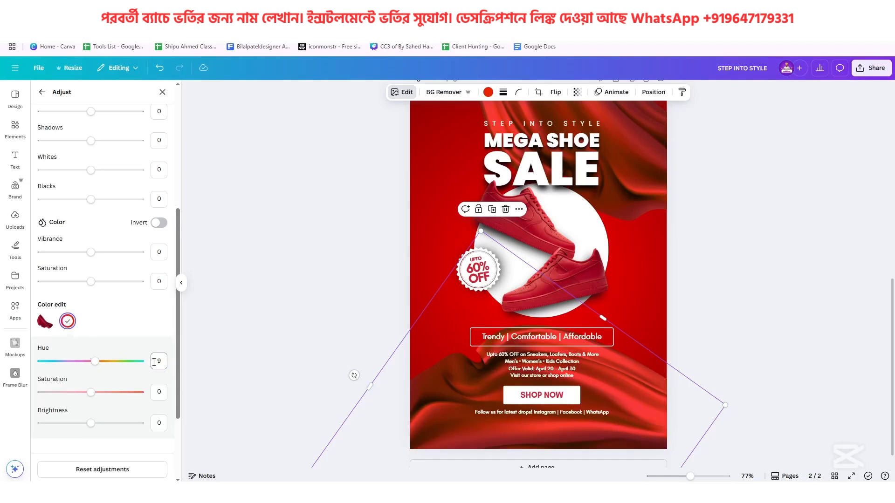
- View the finished page 2 poster in full-screen presentation
click(642, 289)
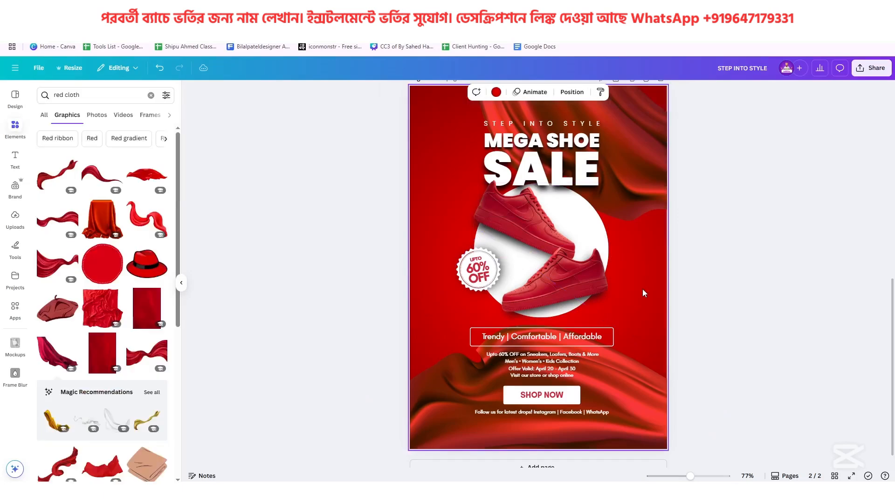
scroll(564, 306, down, 3)
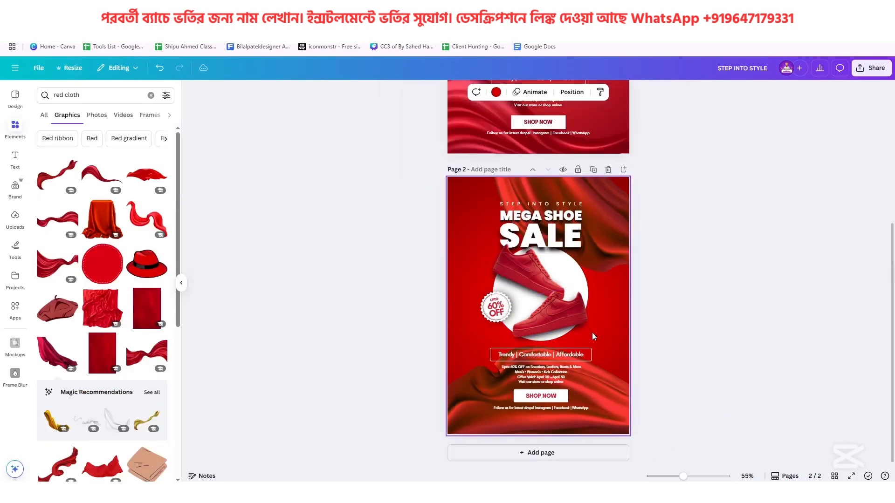
click(852, 476)
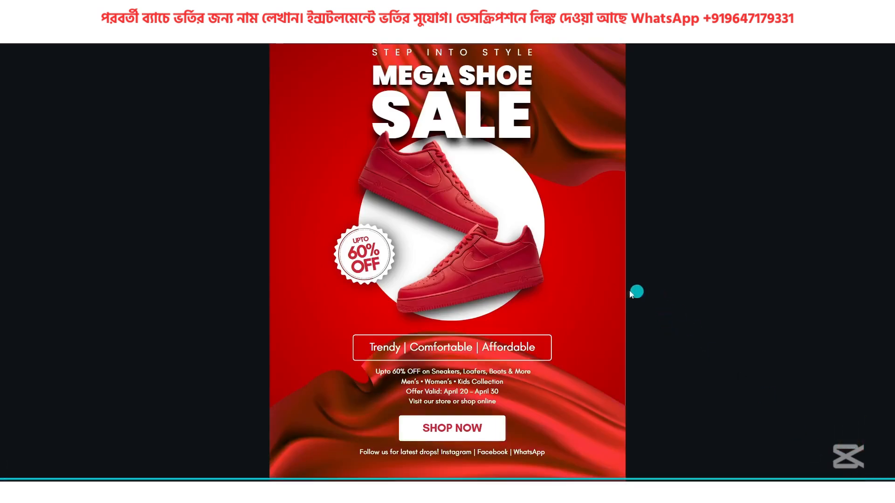